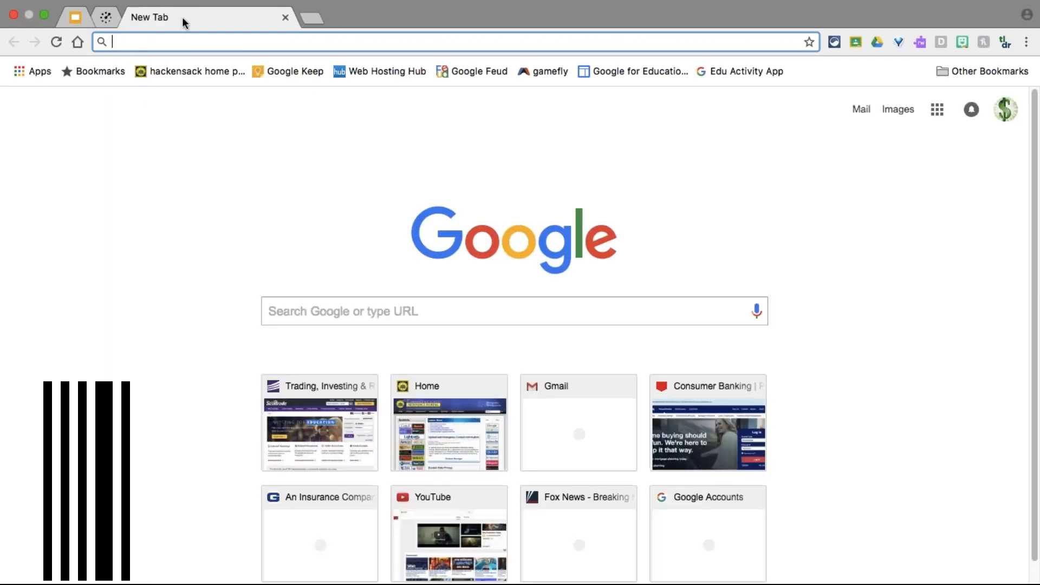
Step: Open gmail.com, switch to the other signed-in Google account, and close the first account's inbox
type("gmai")
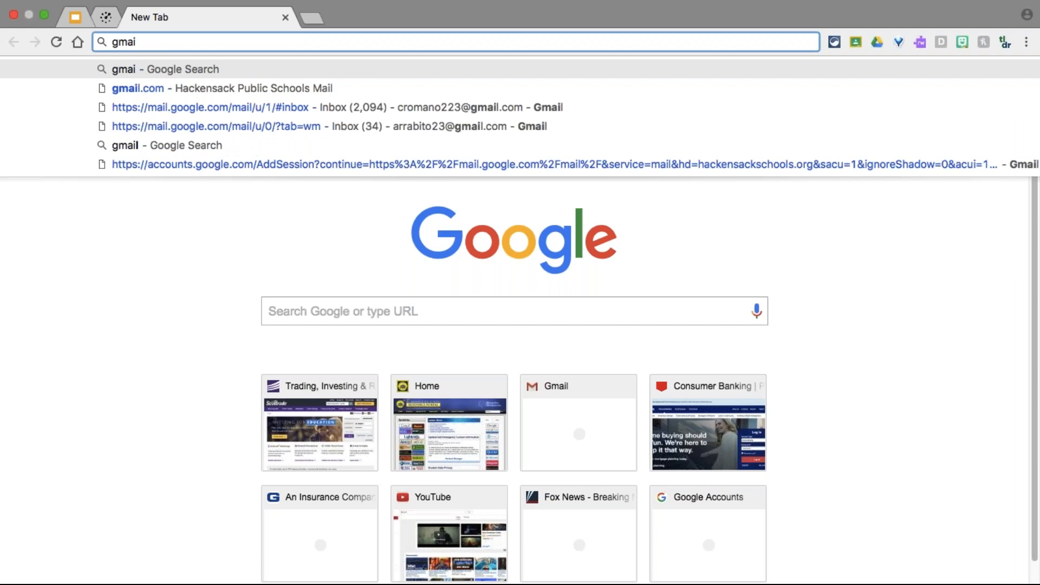
type("l.com")
key("Return")
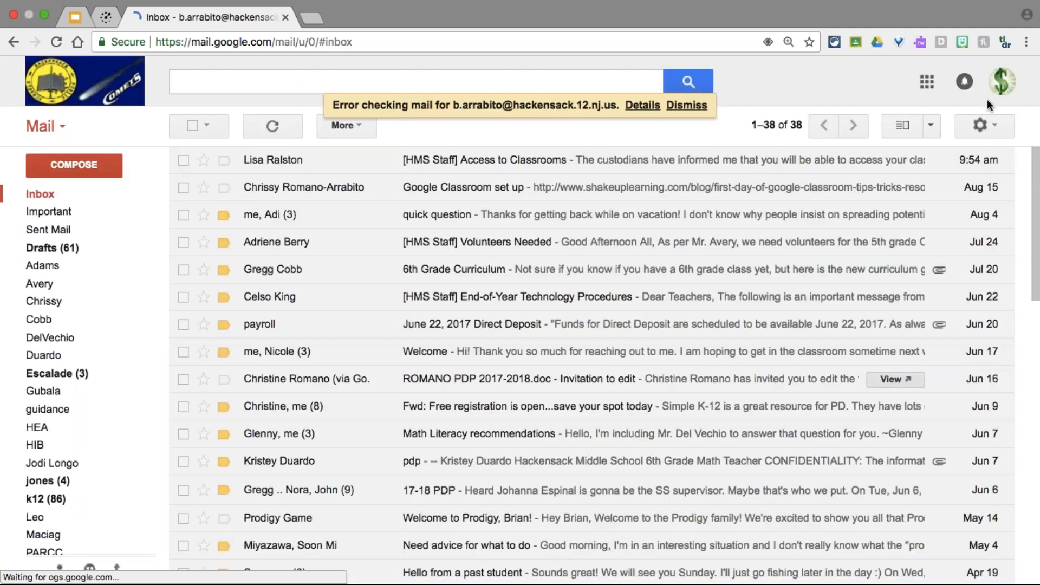
left_click(1002, 81)
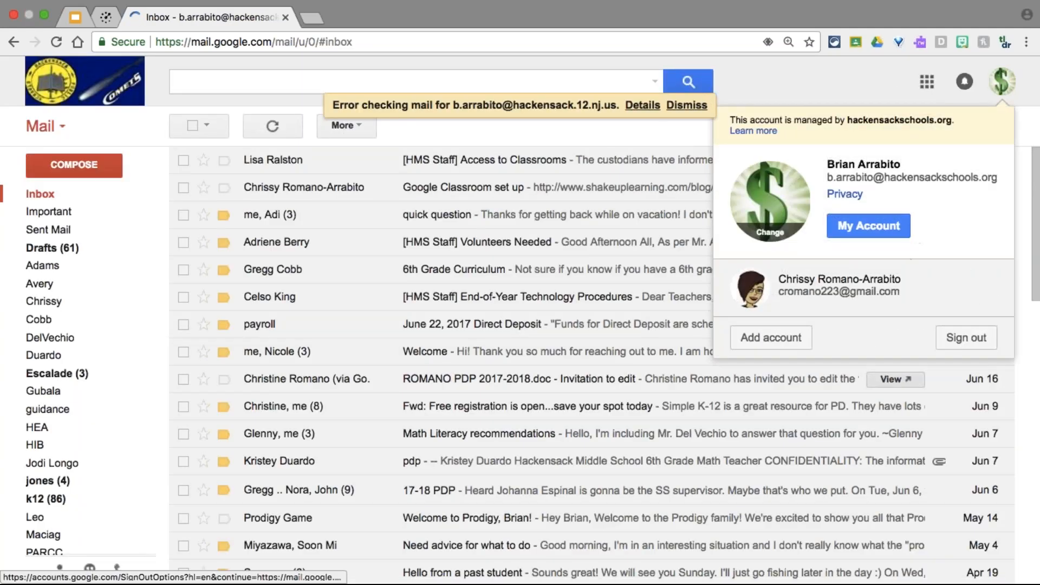
left_click(894, 301)
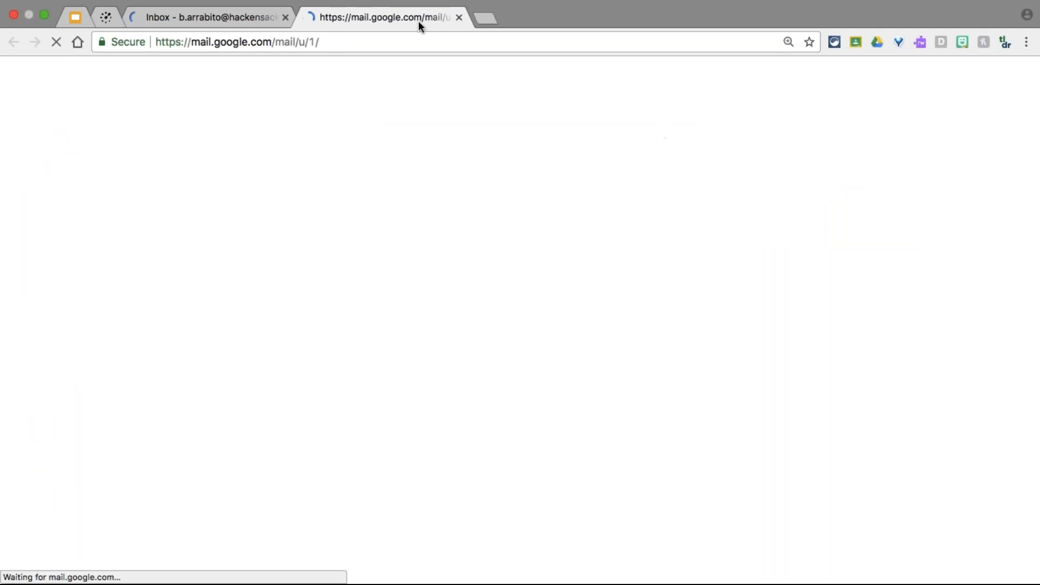
left_click(285, 17)
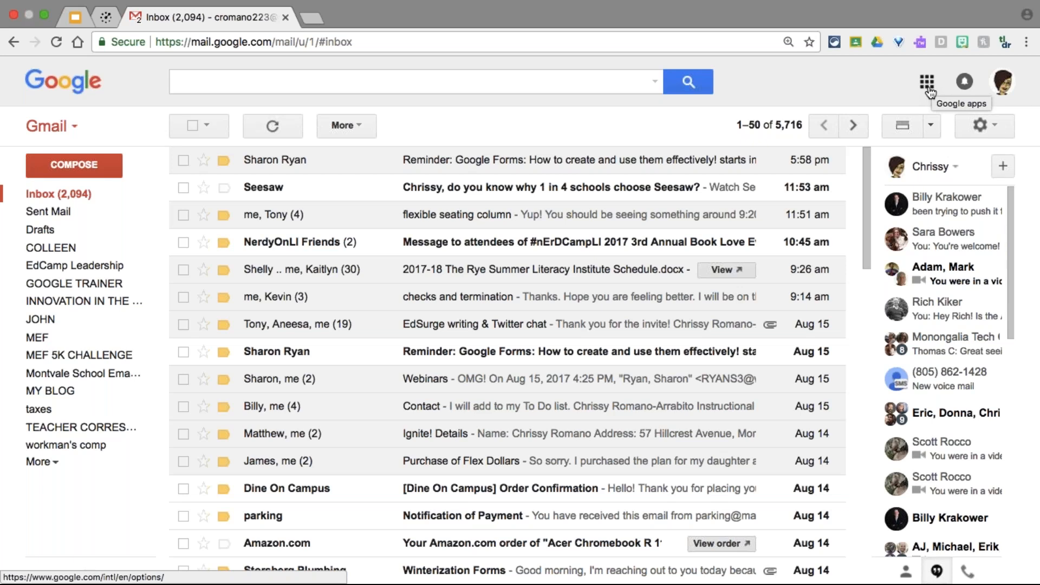
Step: Open Google Drive from the Google apps available in the inbox
left_click(928, 84)
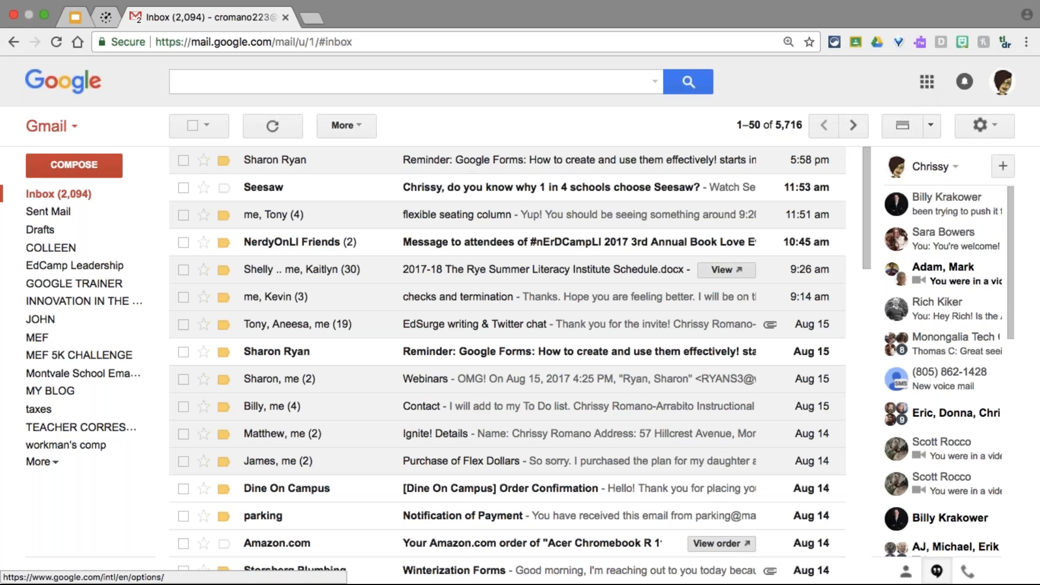
left_click(927, 87)
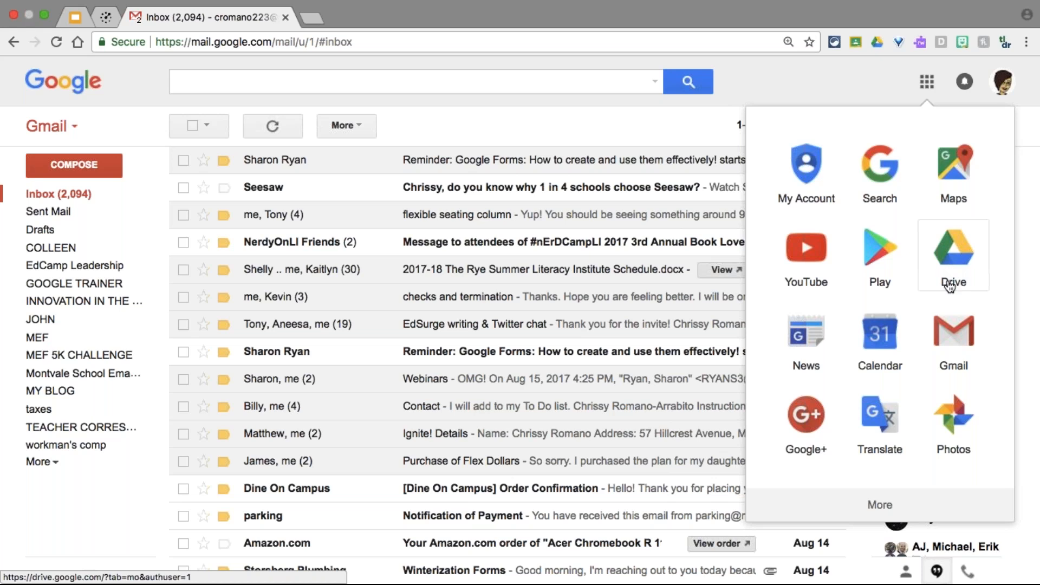
left_click(955, 253)
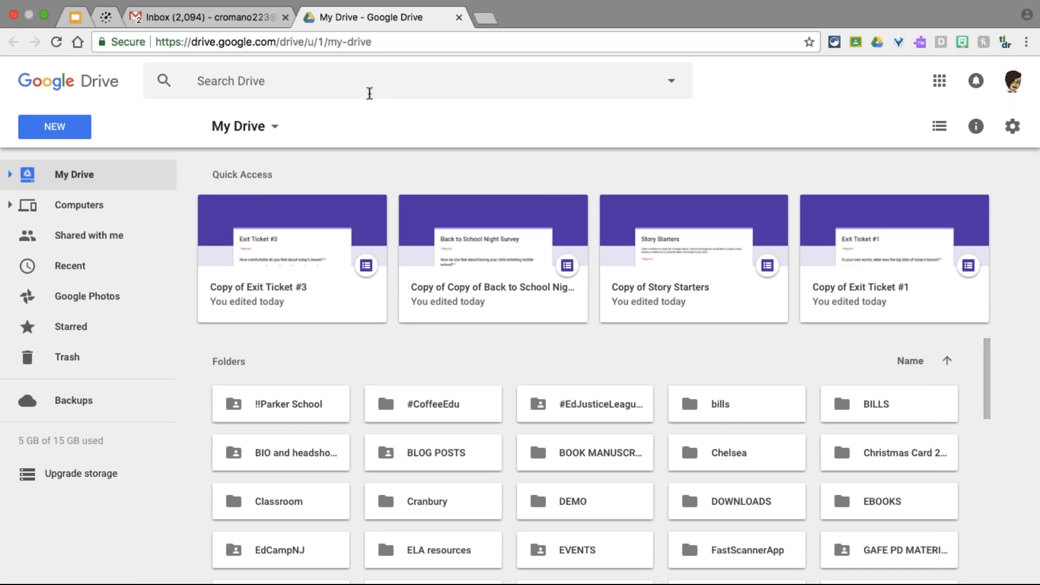
Step: Pin both the Google Drive and Gmail inbox tabs in the browser
right_click(367, 18)
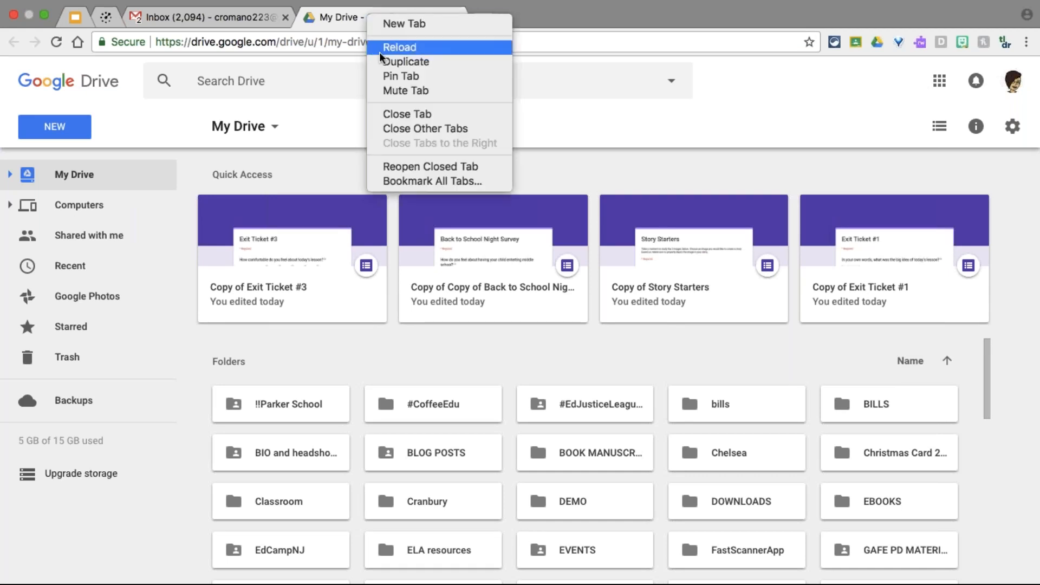
left_click(387, 80)
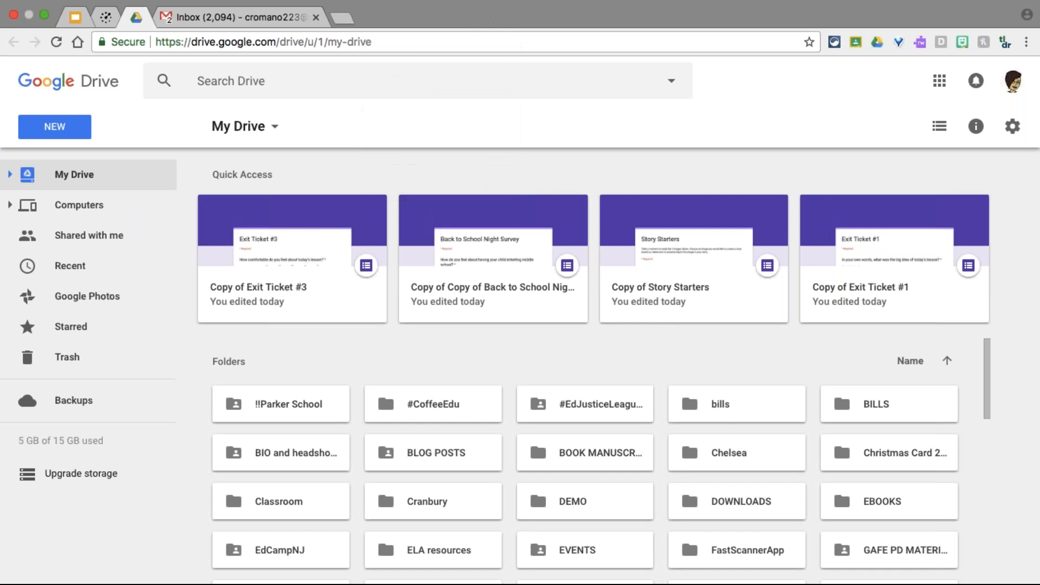
right_click(283, 16)
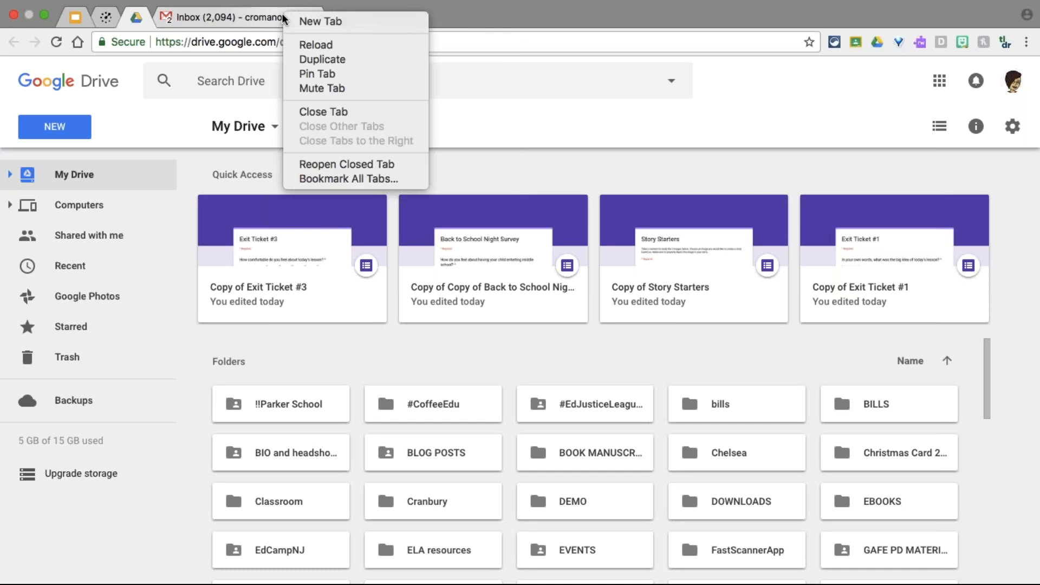
left_click(300, 78)
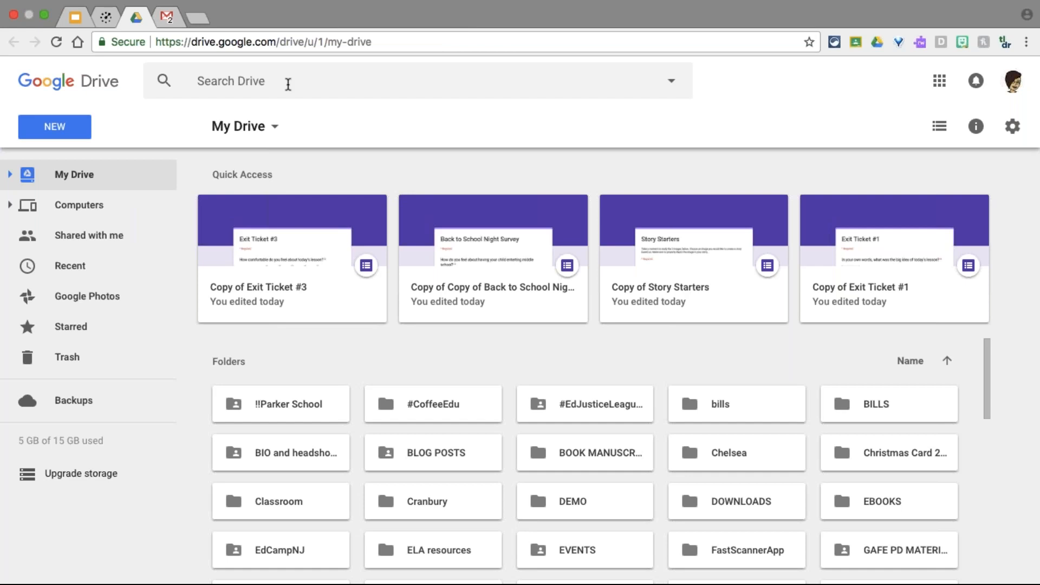
left_click(50, 132)
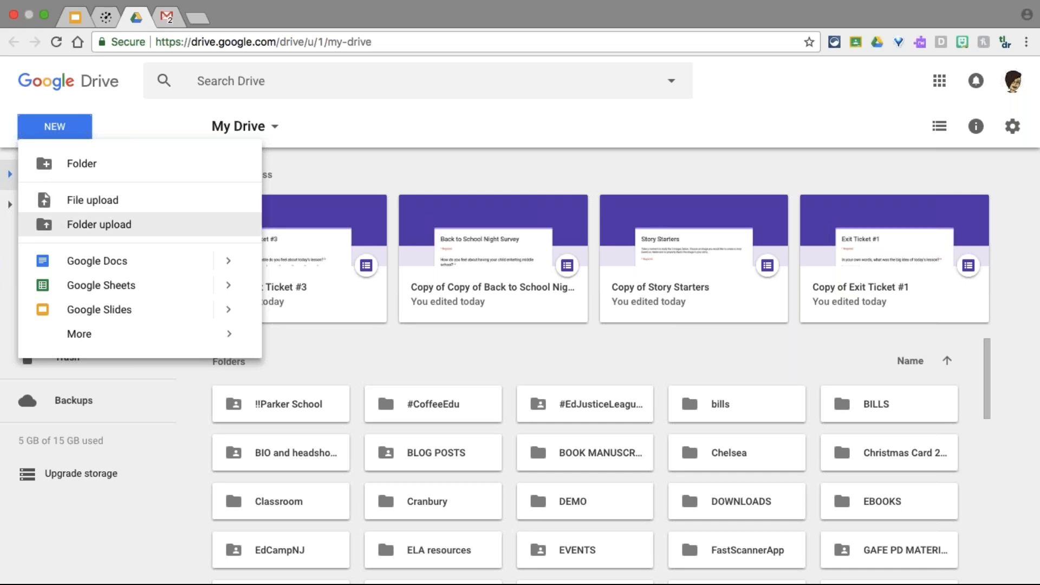
mouse_move(99, 345)
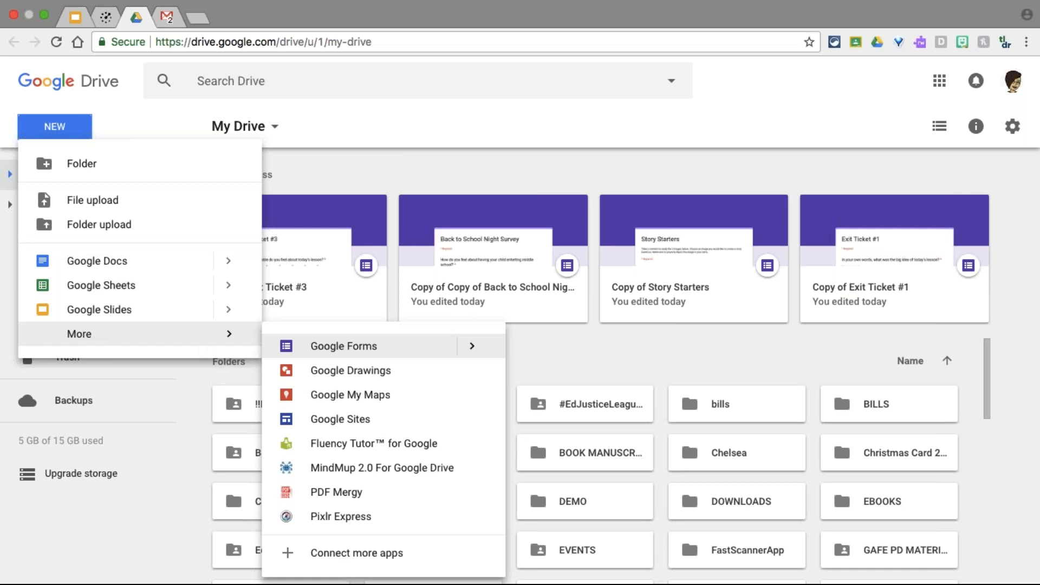
left_click(346, 348)
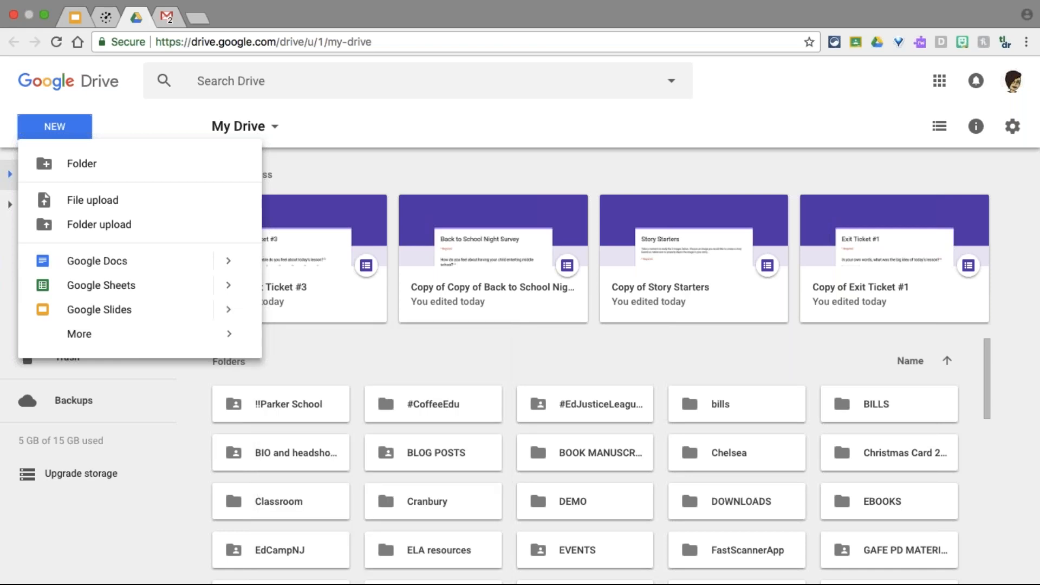
mouse_move(76, 339)
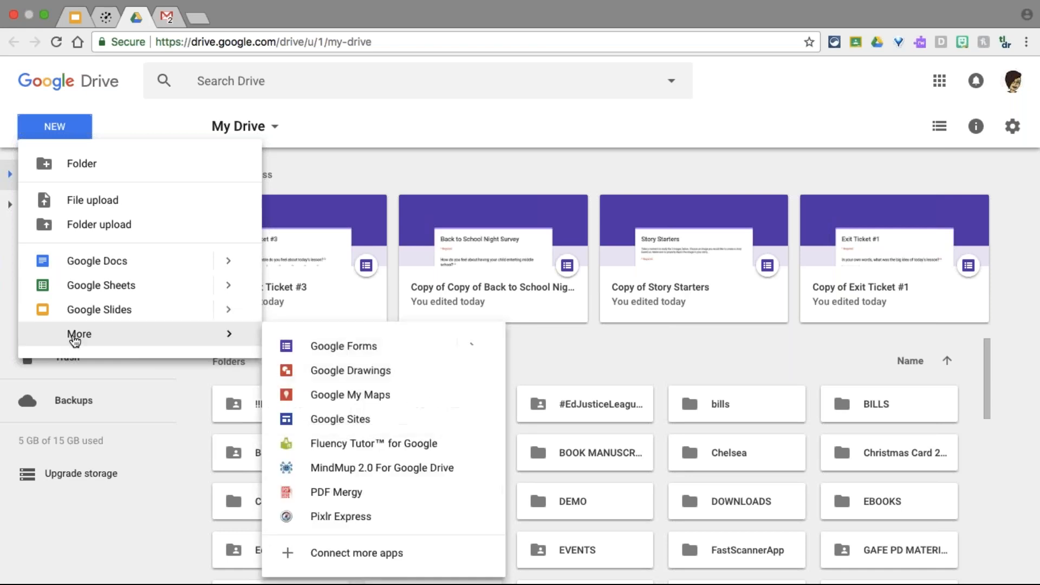
left_click(363, 354)
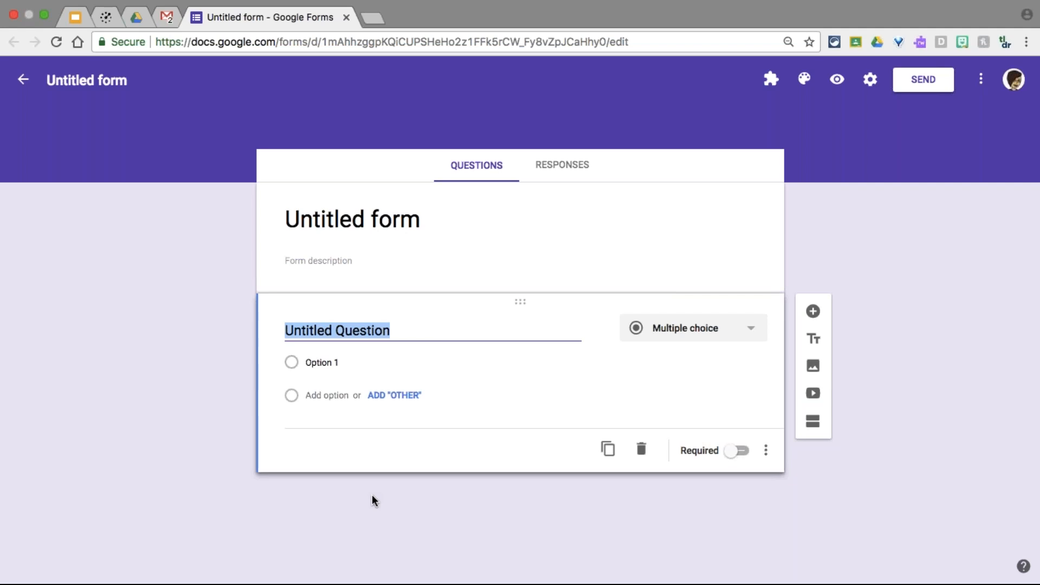
left_click(137, 20)
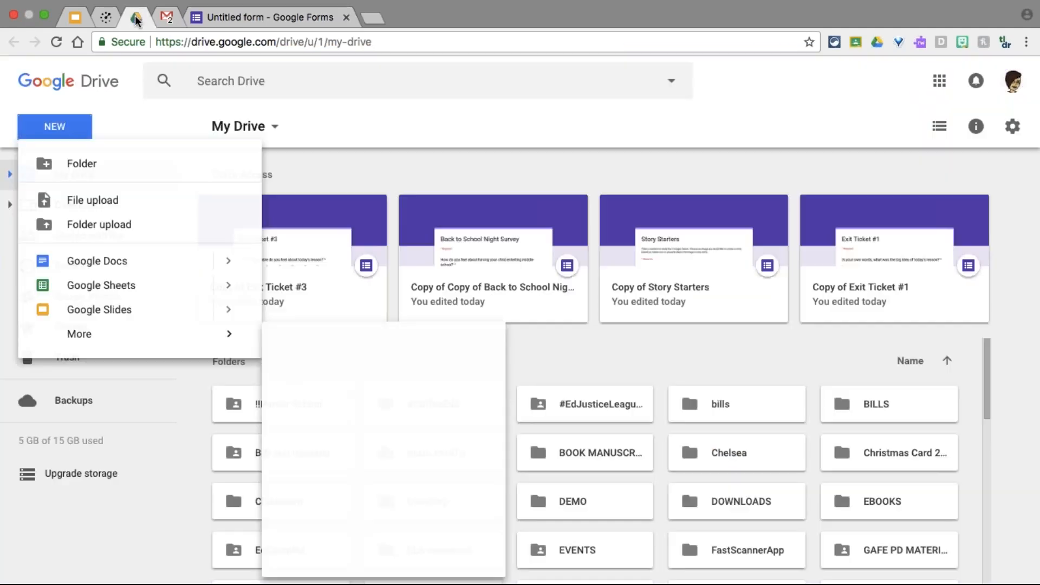
left_click(346, 17)
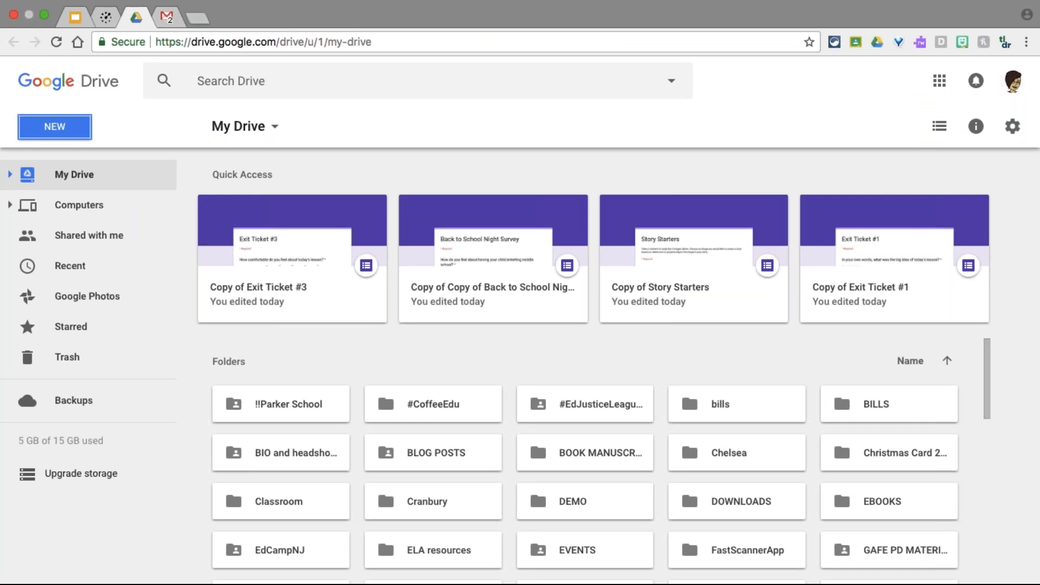
Step: Create a blank Google Form from Drive and name both the form and its file "Favorite Snacks"
left_click(55, 127)
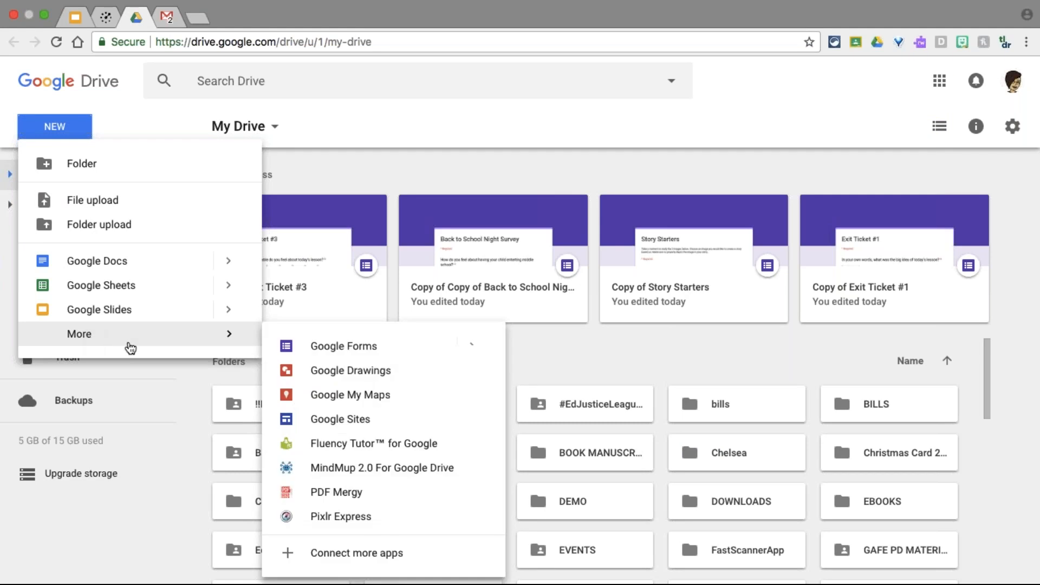
left_click(339, 349)
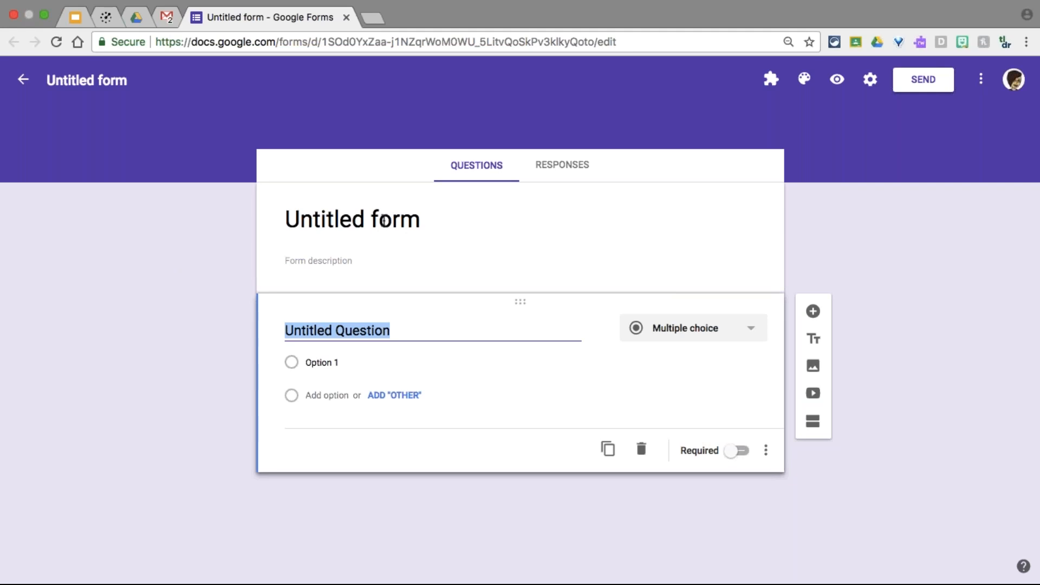
left_click(383, 220)
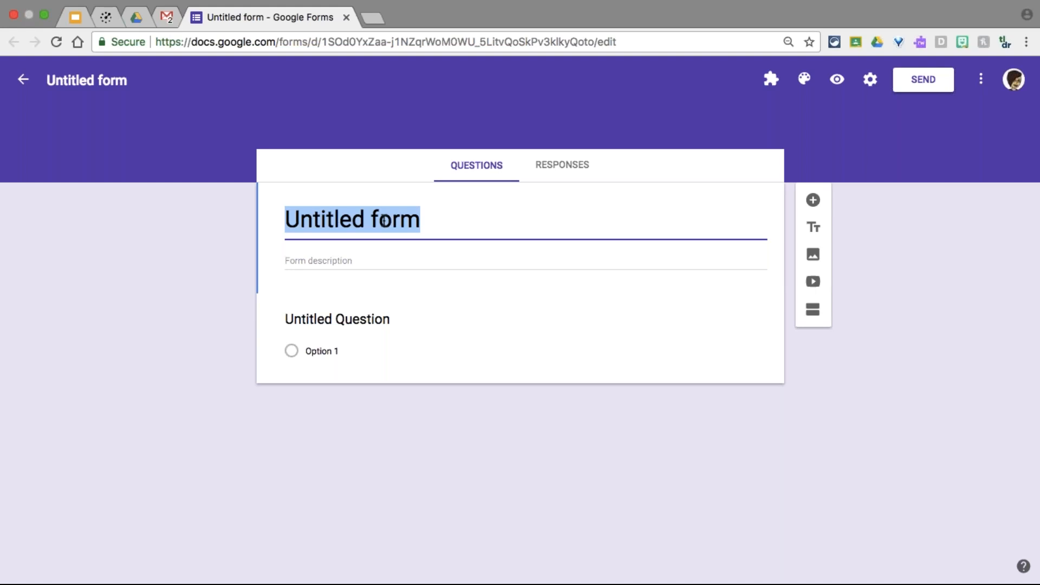
type("Favor")
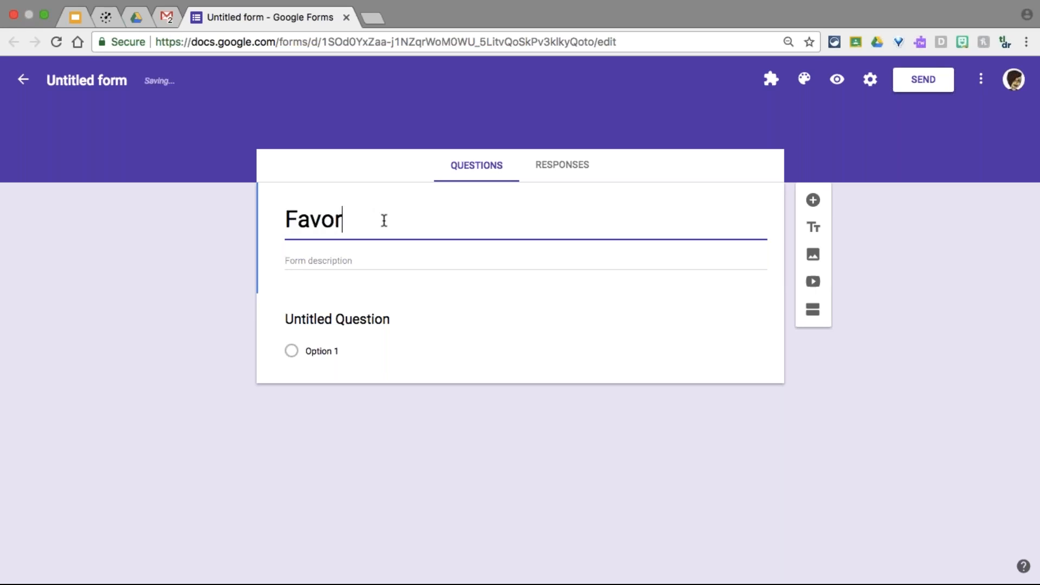
type("ite Snacks")
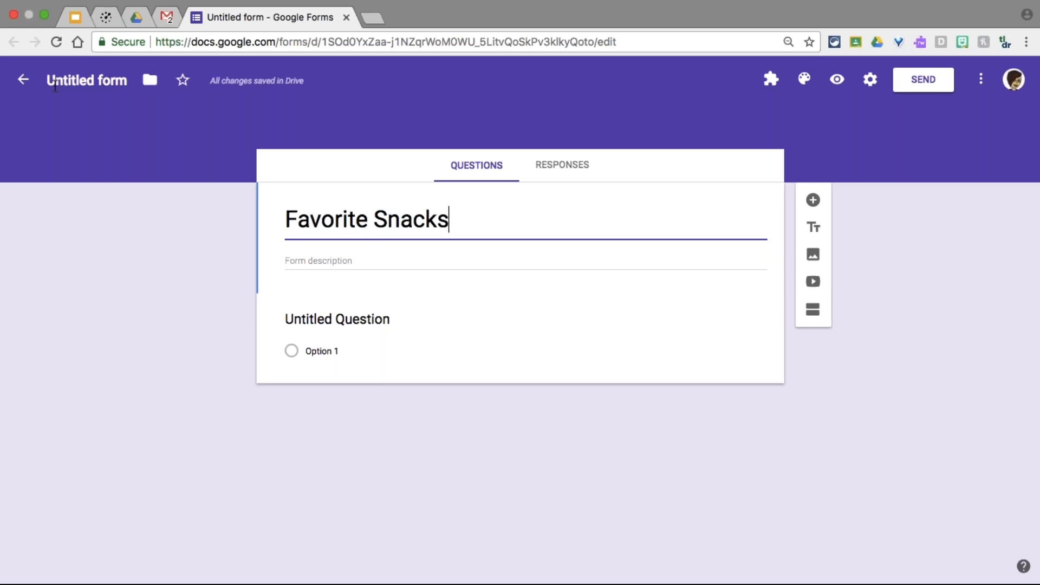
left_click(76, 81)
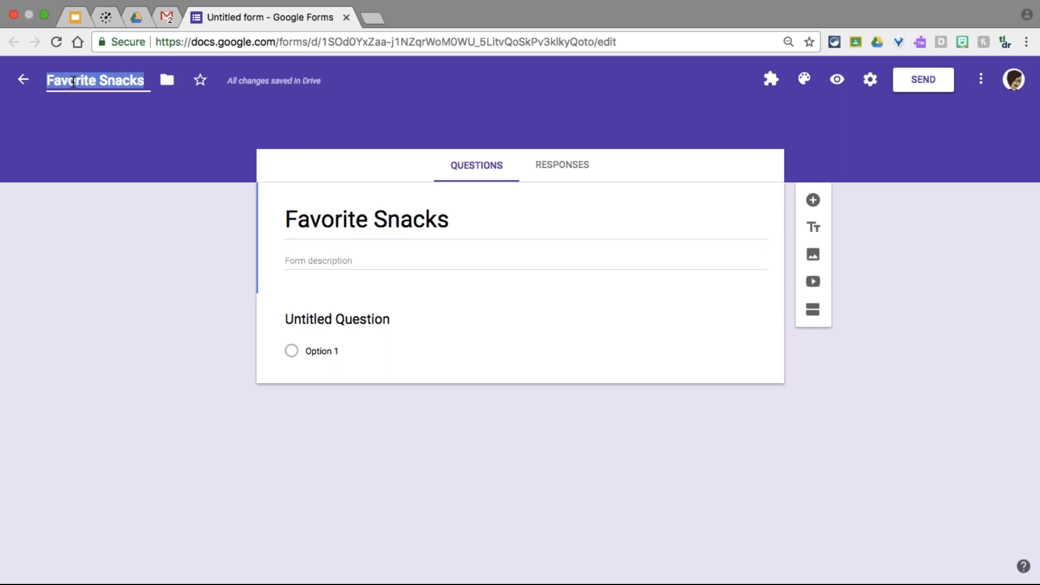
Step: Add the form description "Please tell me a little bit about the snacks you enjoy."
left_click(350, 259)
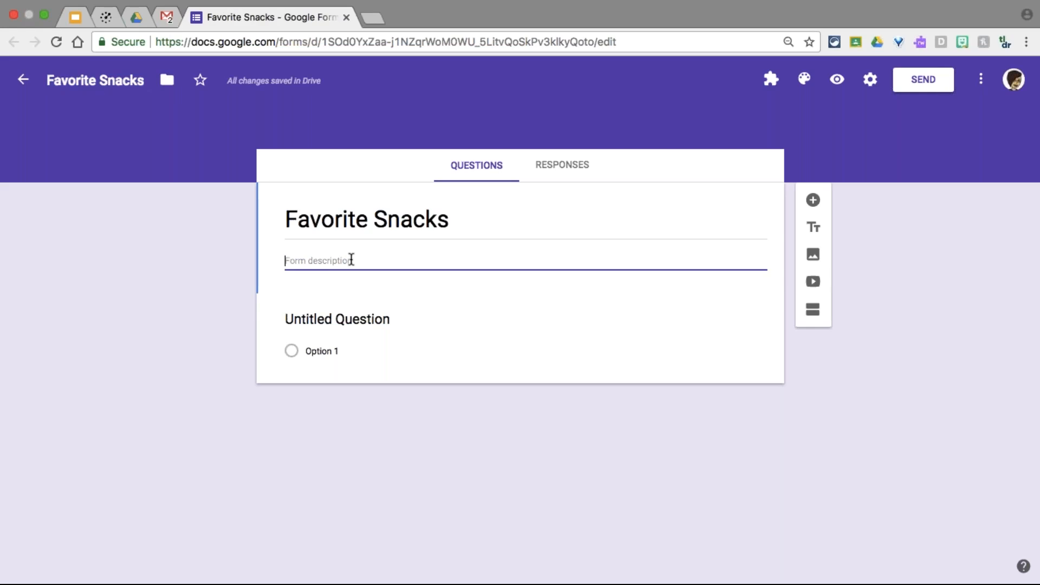
type("Please tel")
type("l me a litt")
type("le bit")
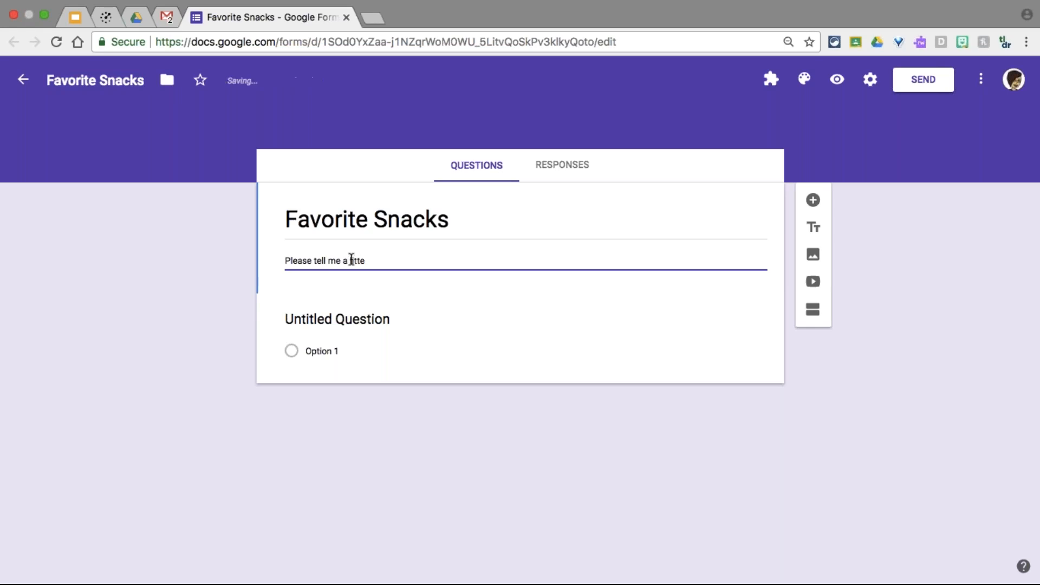
type(" about the snacks you e")
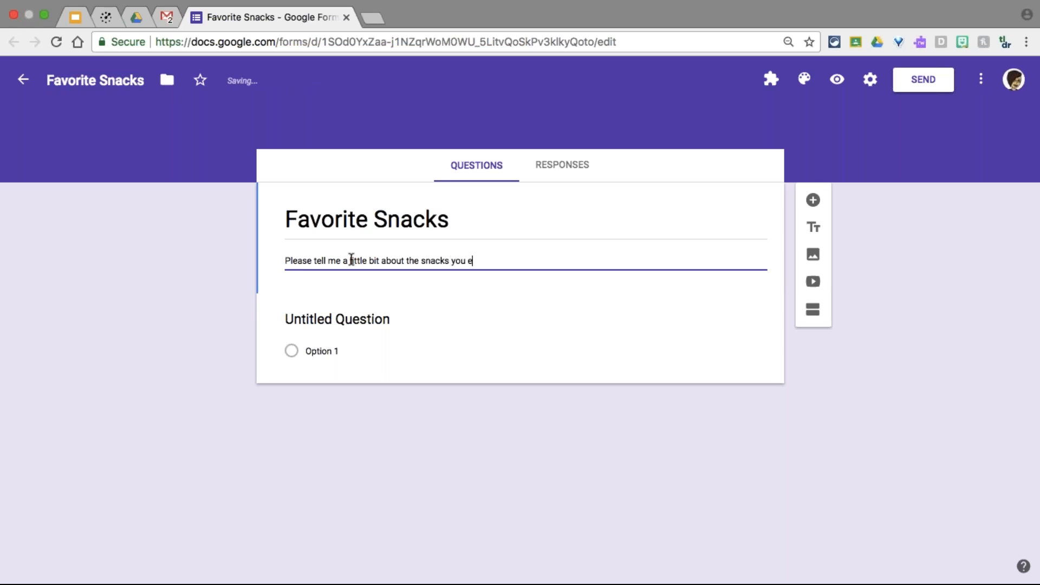
type("njoy.")
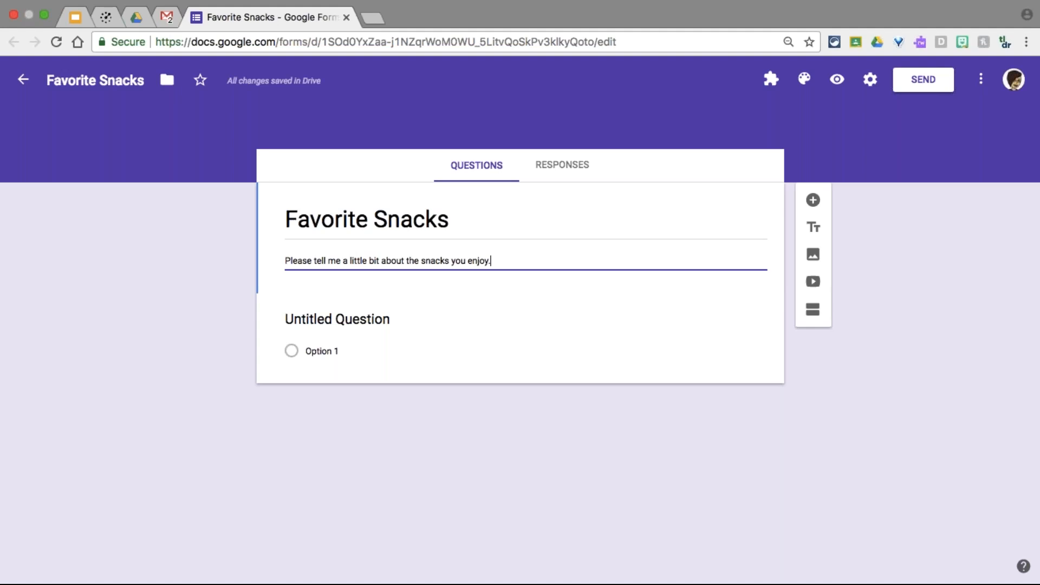
Step: Turn the untitled question into a required short answer question titled "First Name/Last Name"
left_click(371, 322)
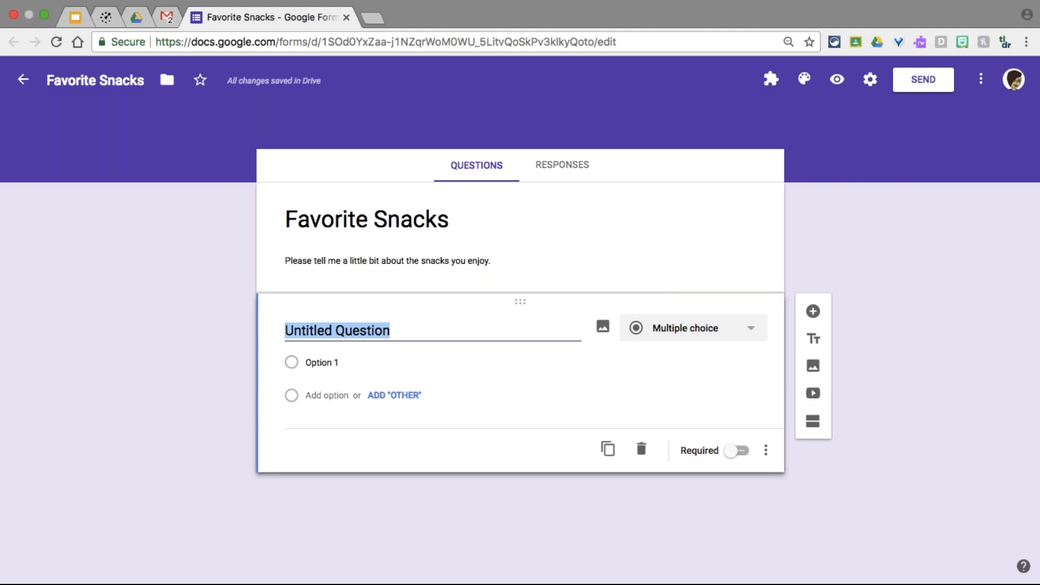
type("First N")
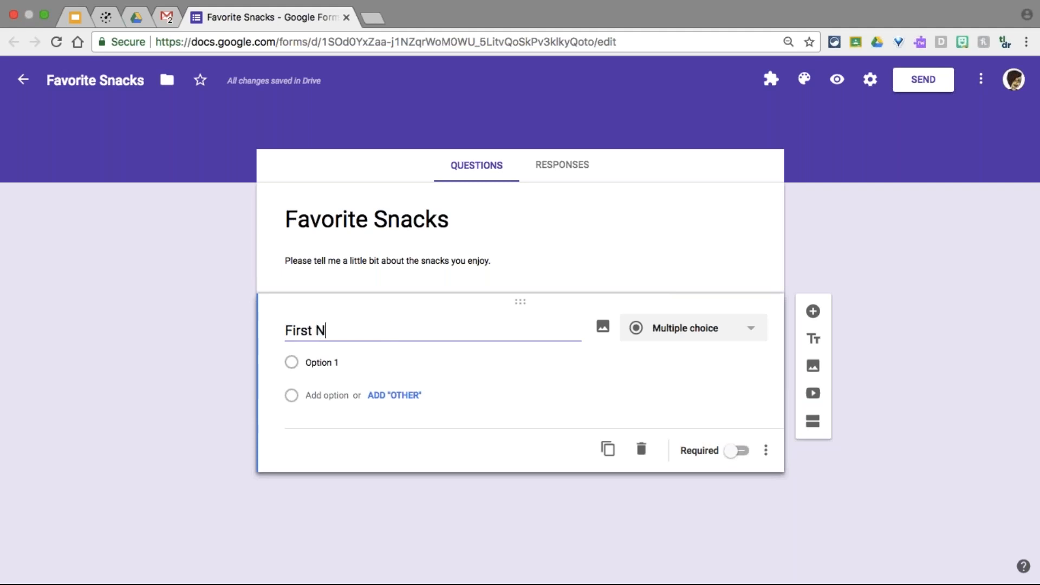
type("ame/La")
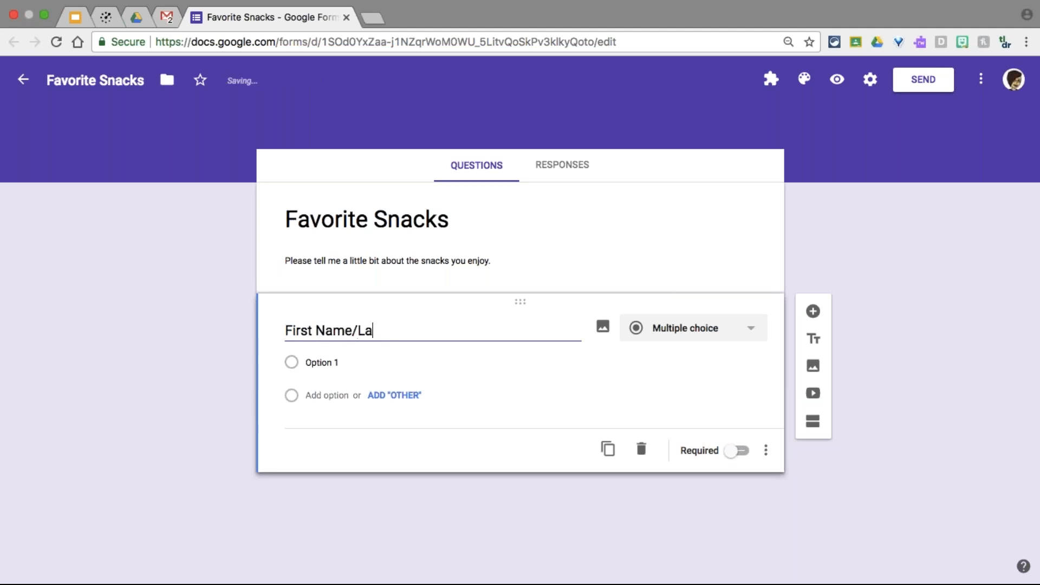
type("st Namw")
key("BackSpace")
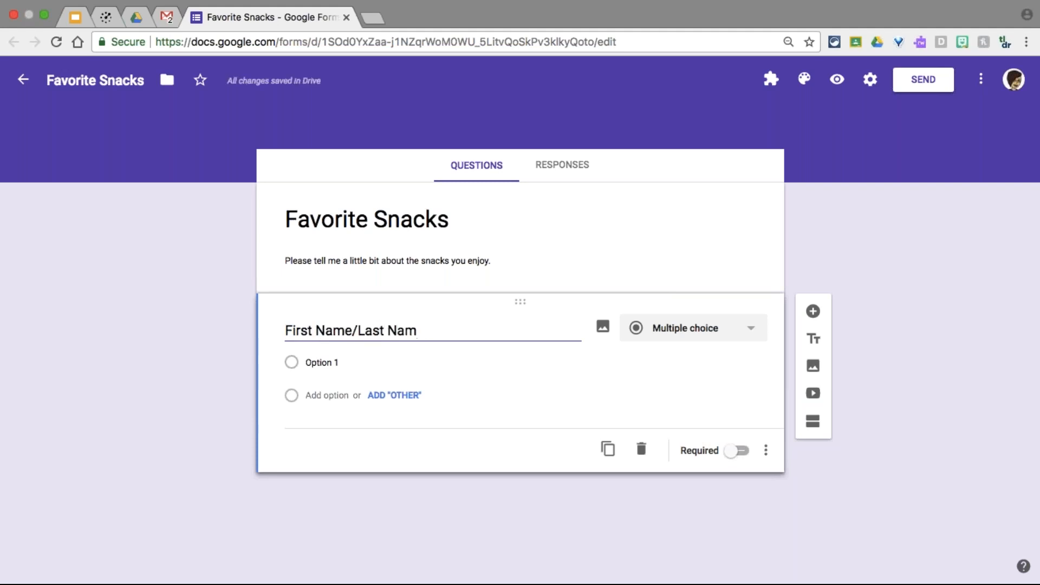
type("e")
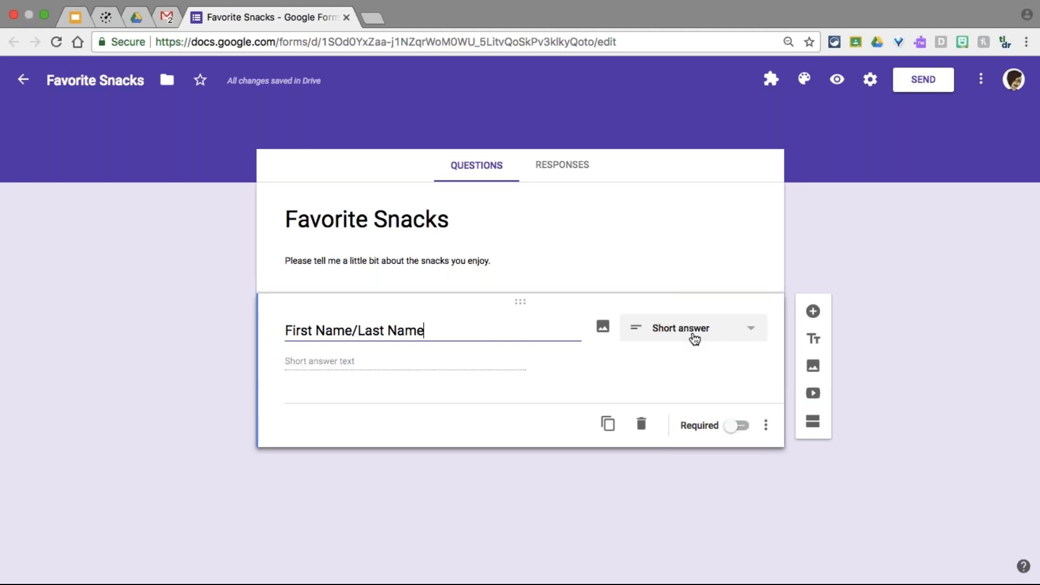
left_click(695, 338)
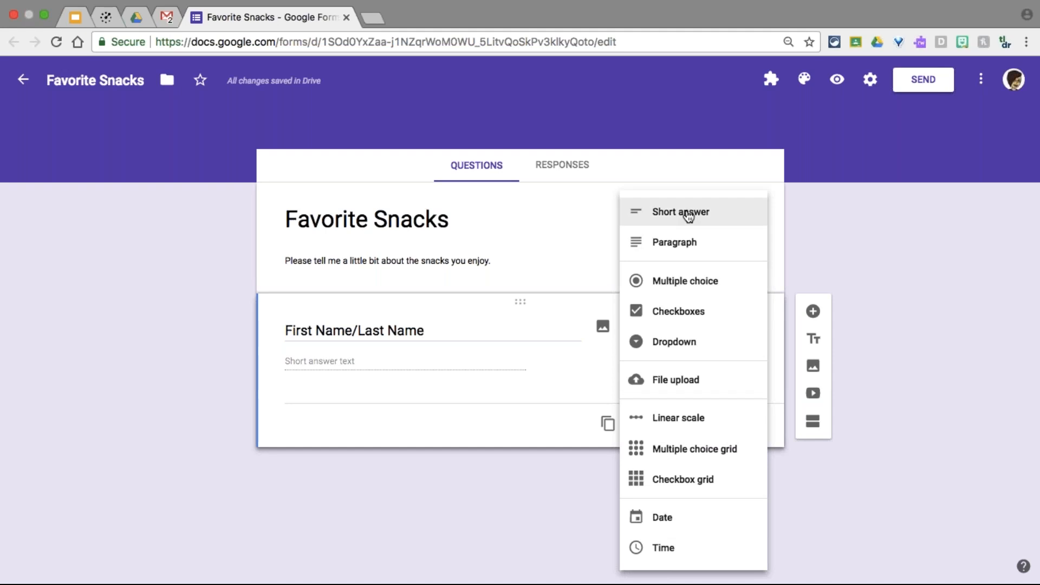
left_click(688, 216)
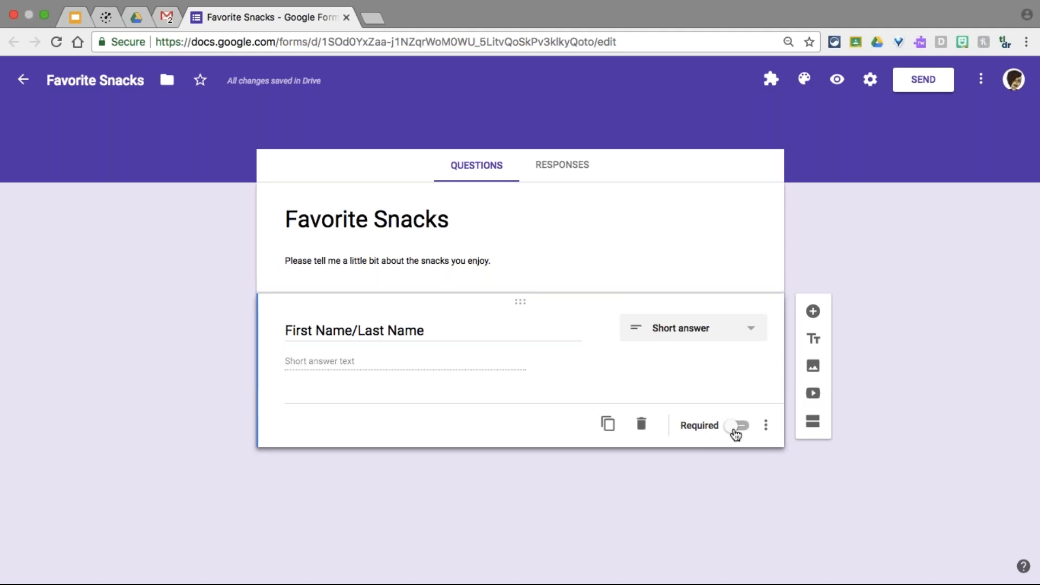
left_click(737, 425)
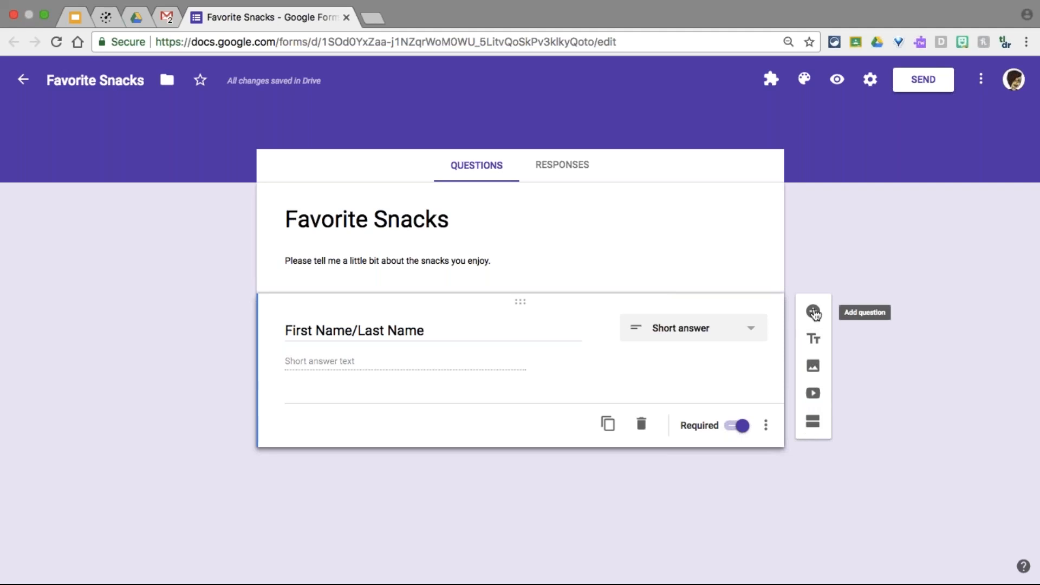
Step: Add a multiple choice question titled "1. What type of snack is your favorite?"
left_click(813, 312)
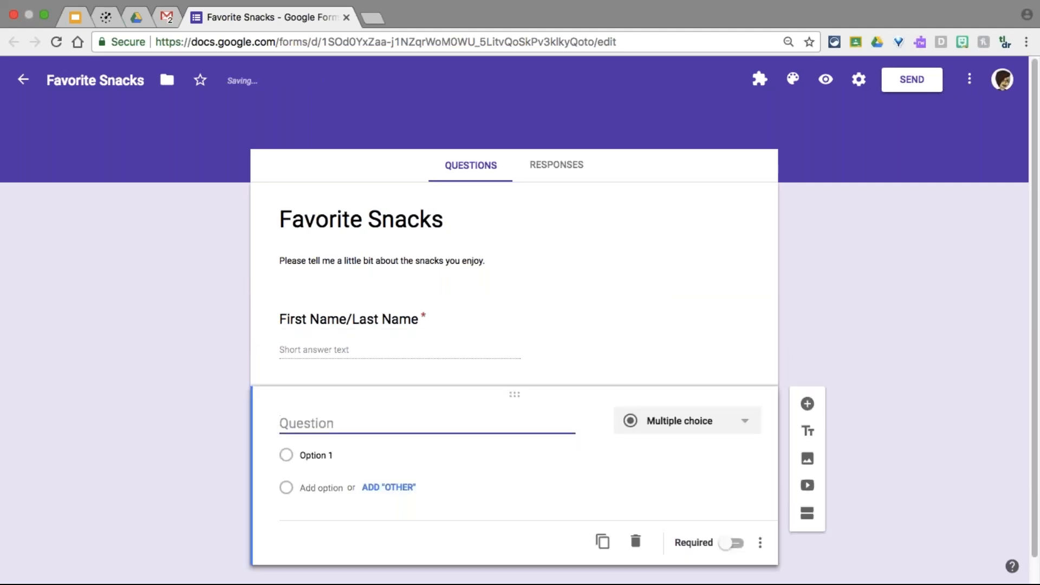
type("1. Wha")
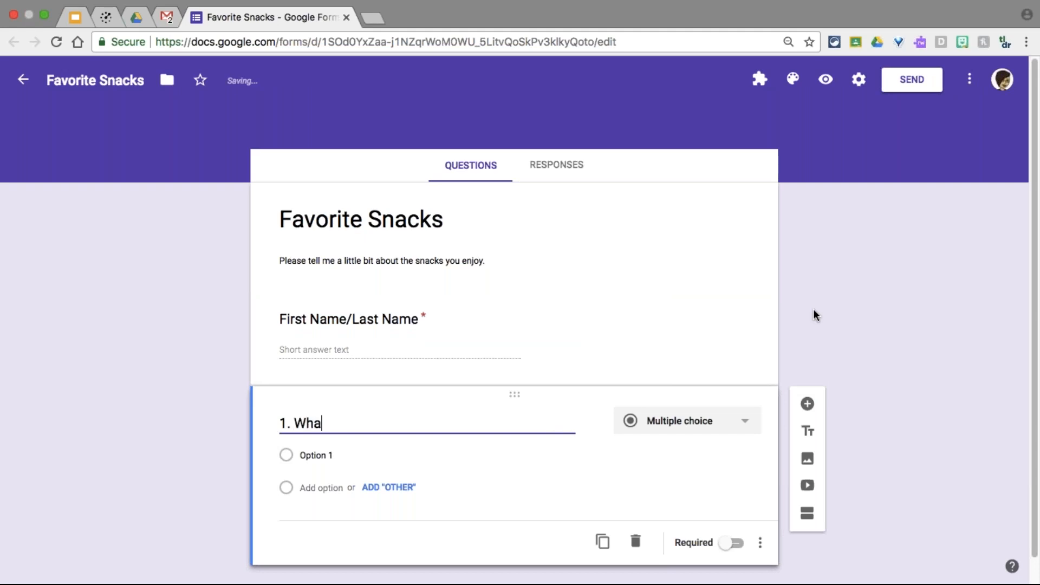
type("t type of sa")
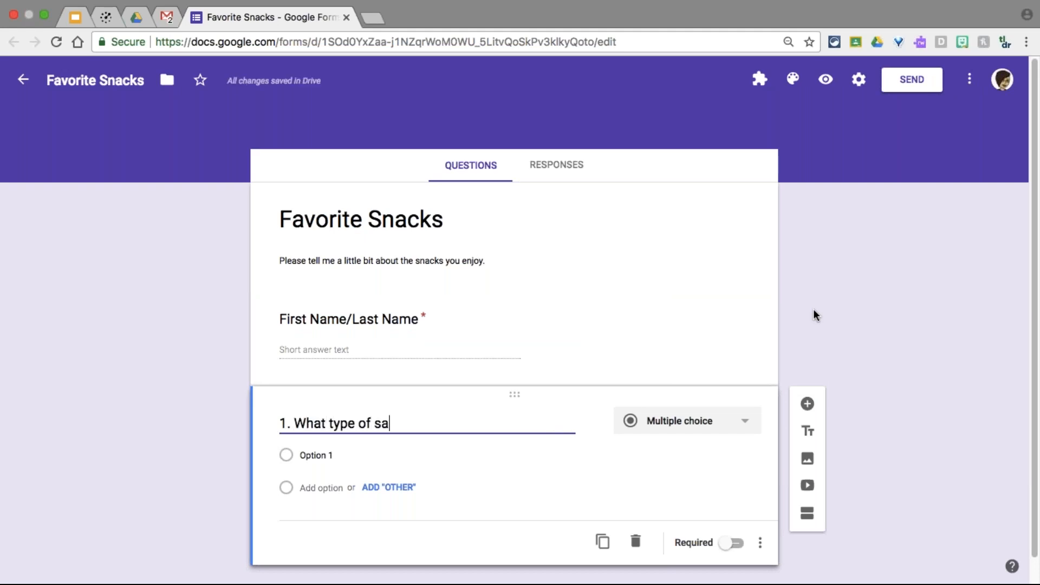
key("BackSpace")
type("nack is ")
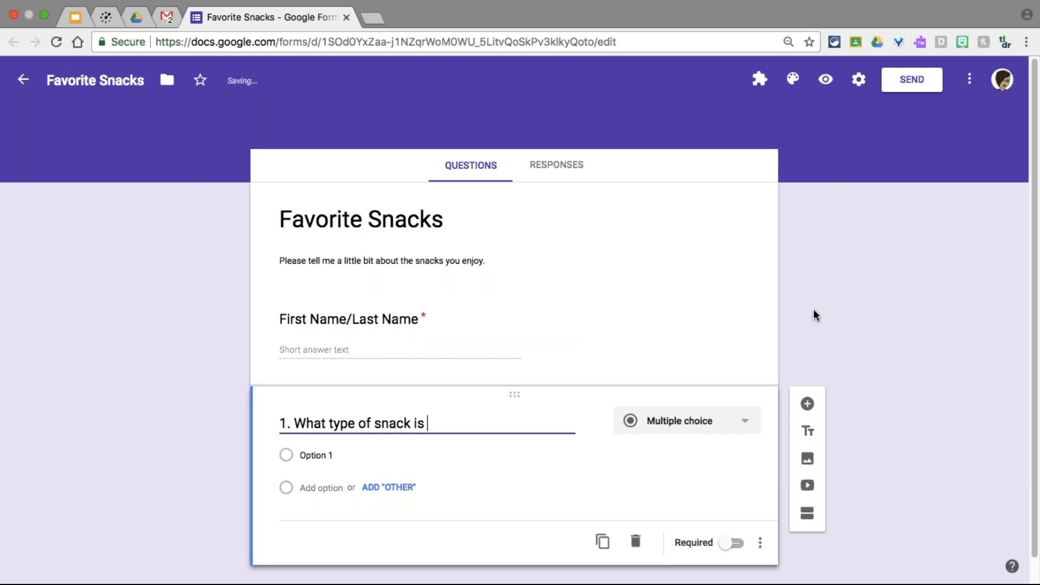
type("your fa")
key("BackSpace")
type("favoir")
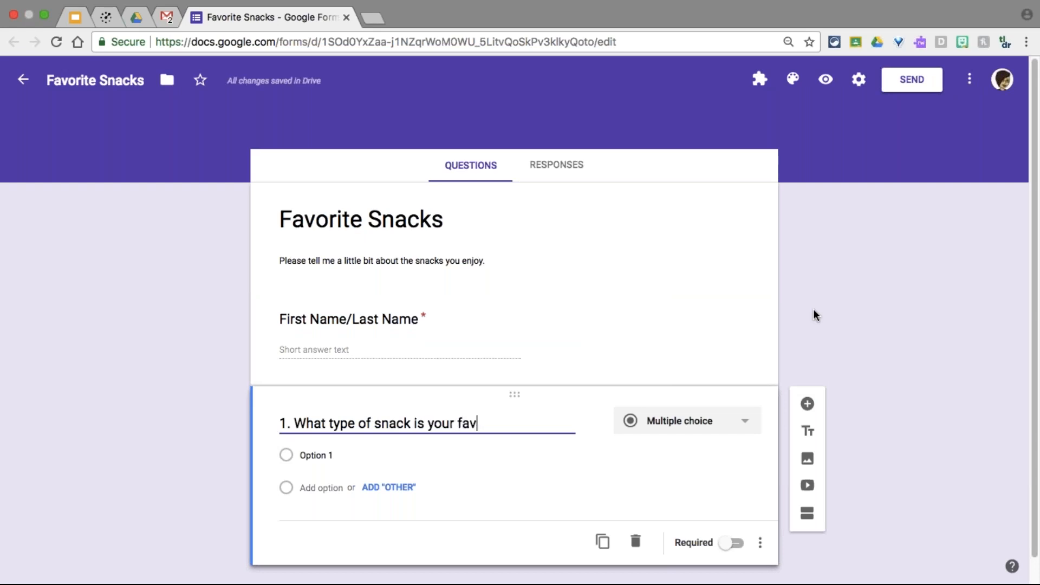
key("BackSpace")
key("BackSpace")
type("rite")
key("BackSpace")
key("BackSpace")
key("BackSpace")
key("BackSpace")
type("rite?")
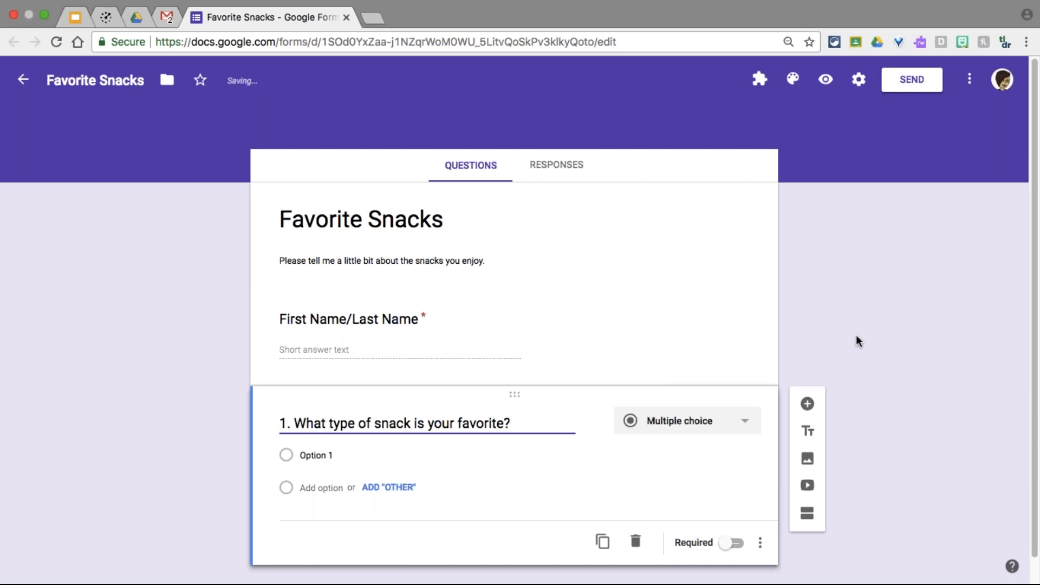
left_click(692, 421)
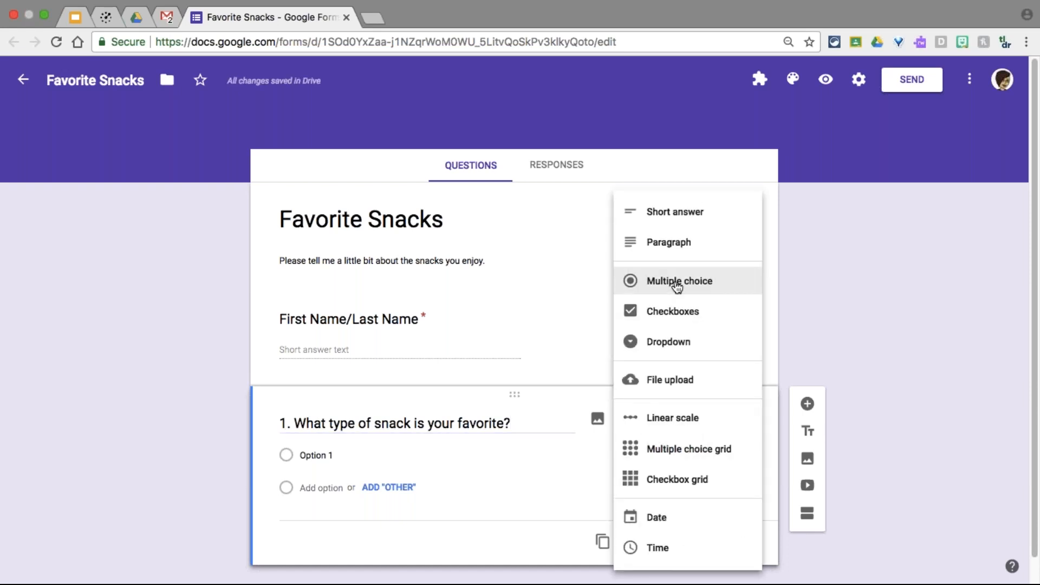
left_click(677, 285)
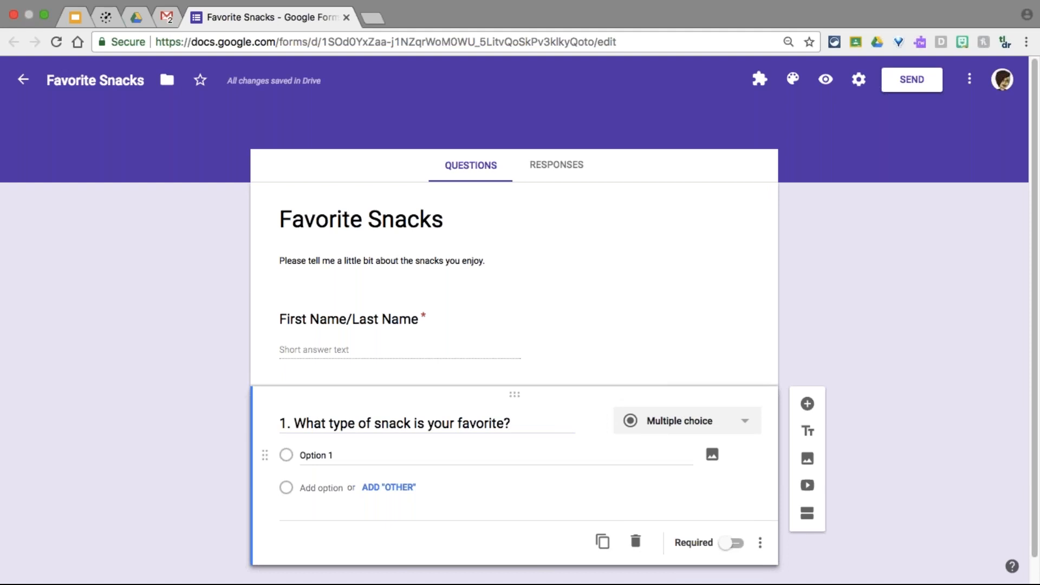
Step: Enter "sweet", "salty" and "savory" as the answer options of the favorite snack type question
left_click(326, 456)
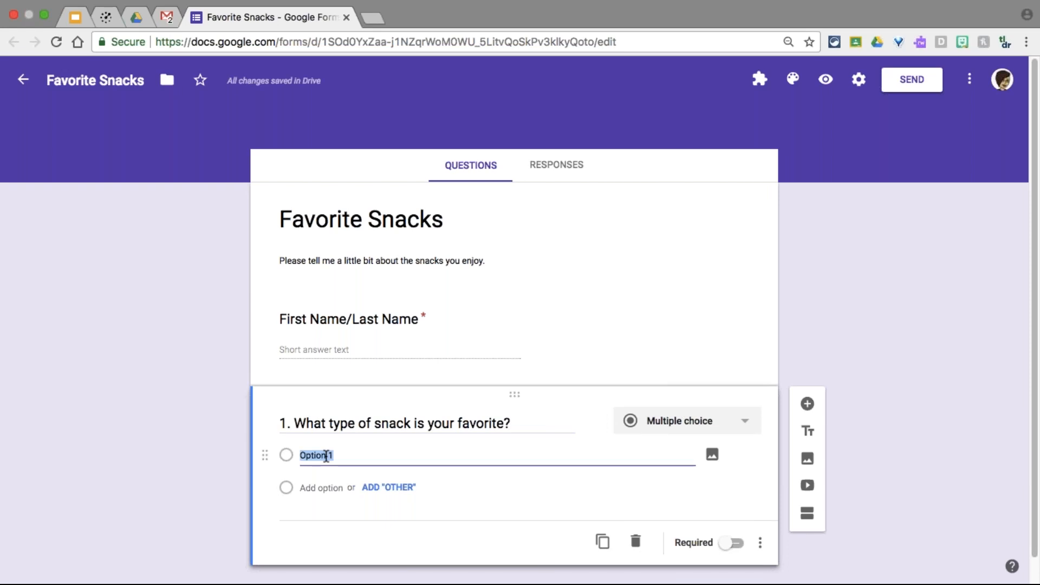
type("sweet")
key("Return")
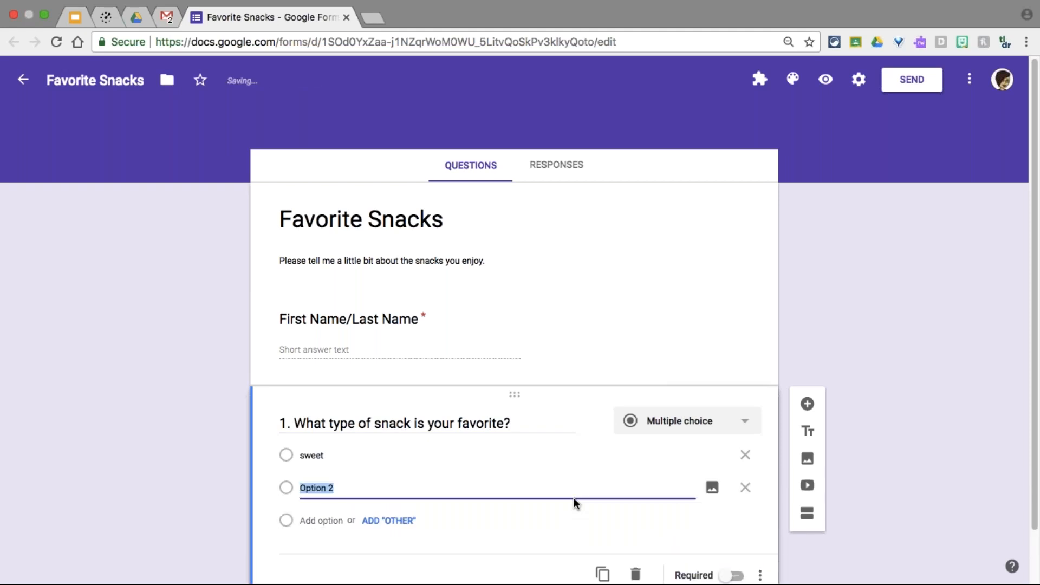
type("salty")
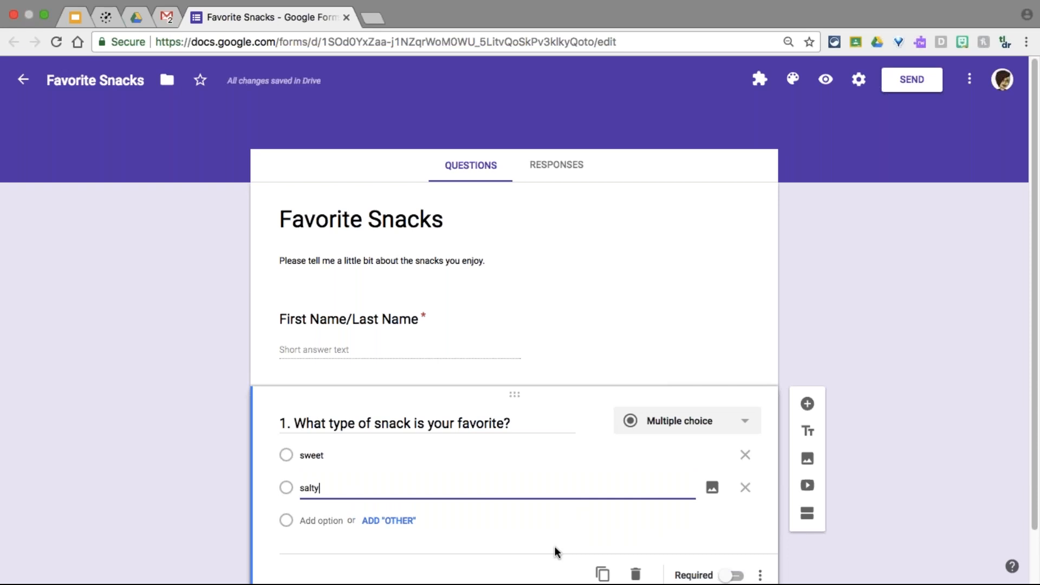
key("Return")
type("svory")
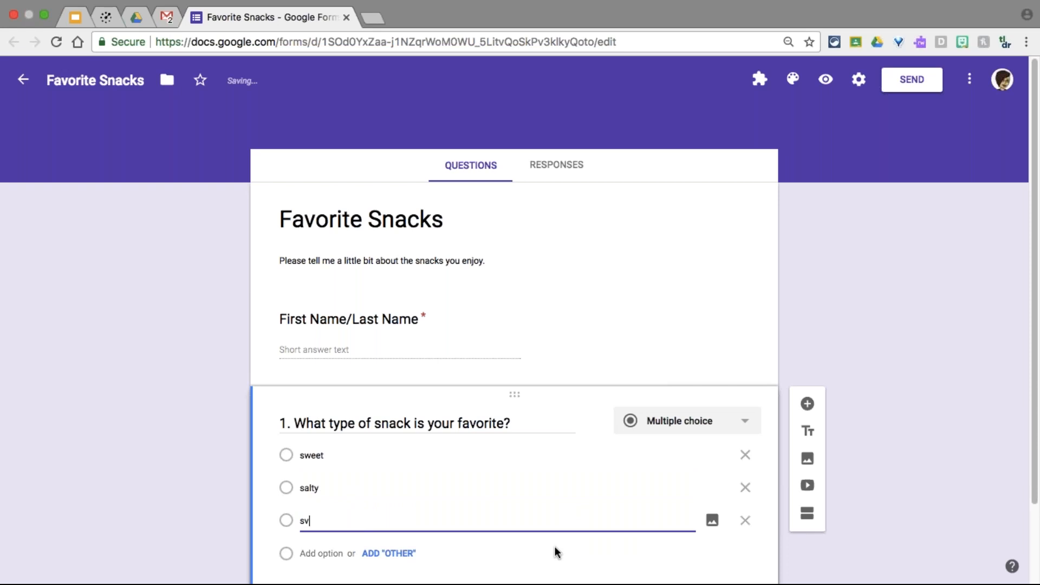
key("BackSpace")
key("BackSpace")
key("BackSpace")
key("BackSpace")
type("avory")
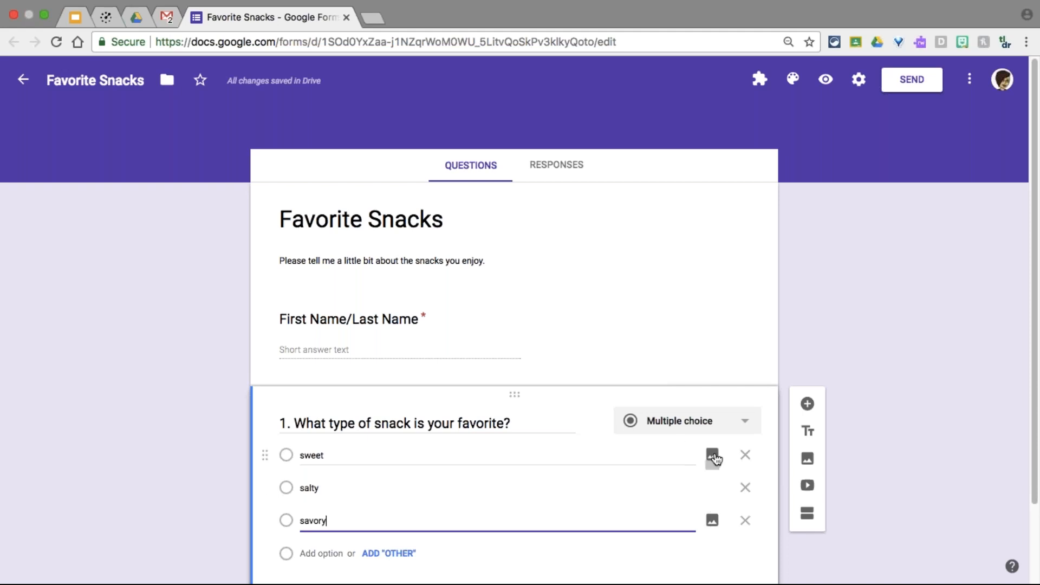
Step: Search Google images for "Hershey kiss" and insert the picture of gold, green and red kisses into the "sweet" option
left_click(712, 453)
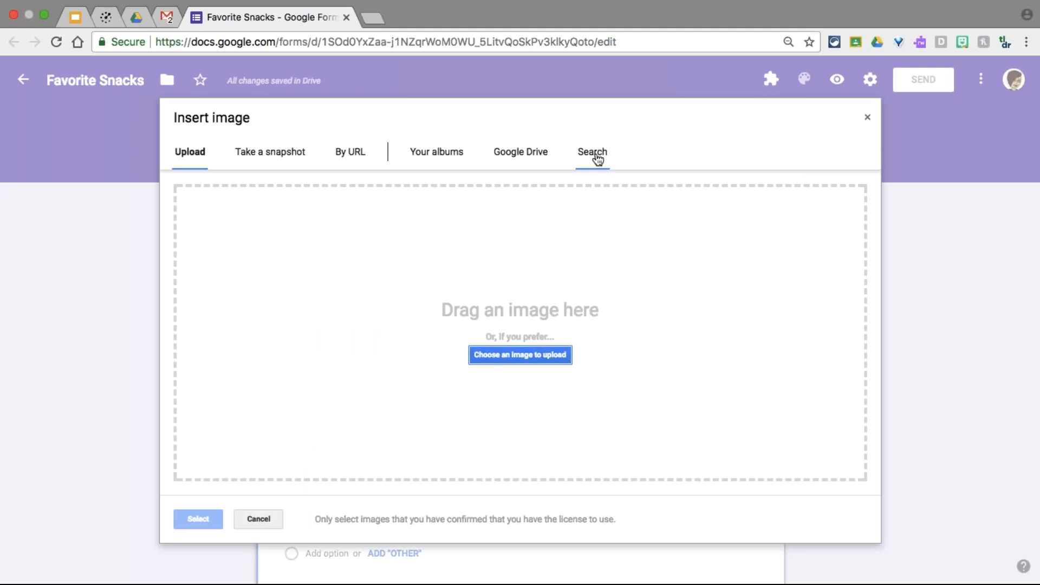
left_click(598, 157)
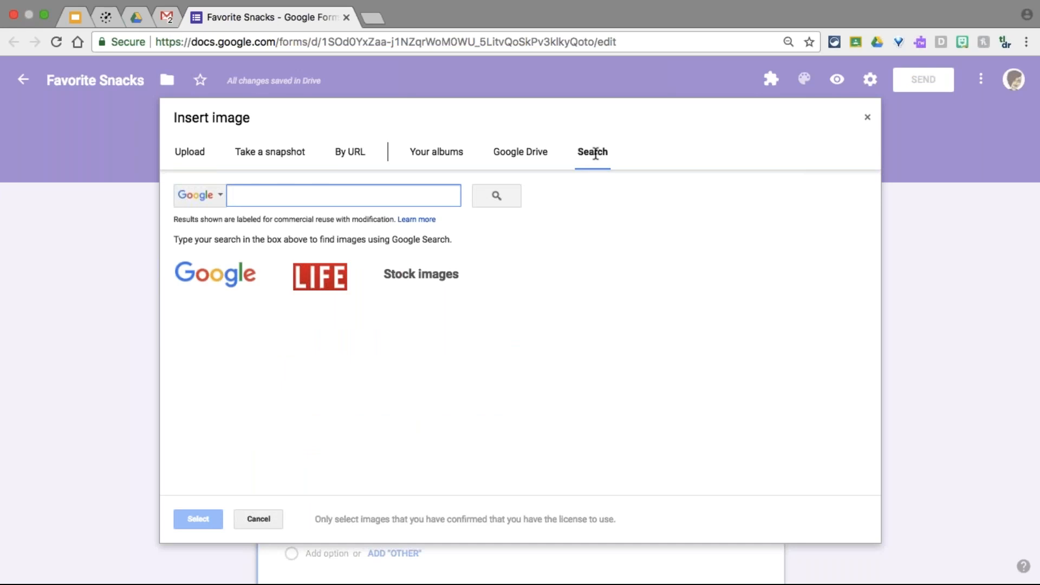
type("H")
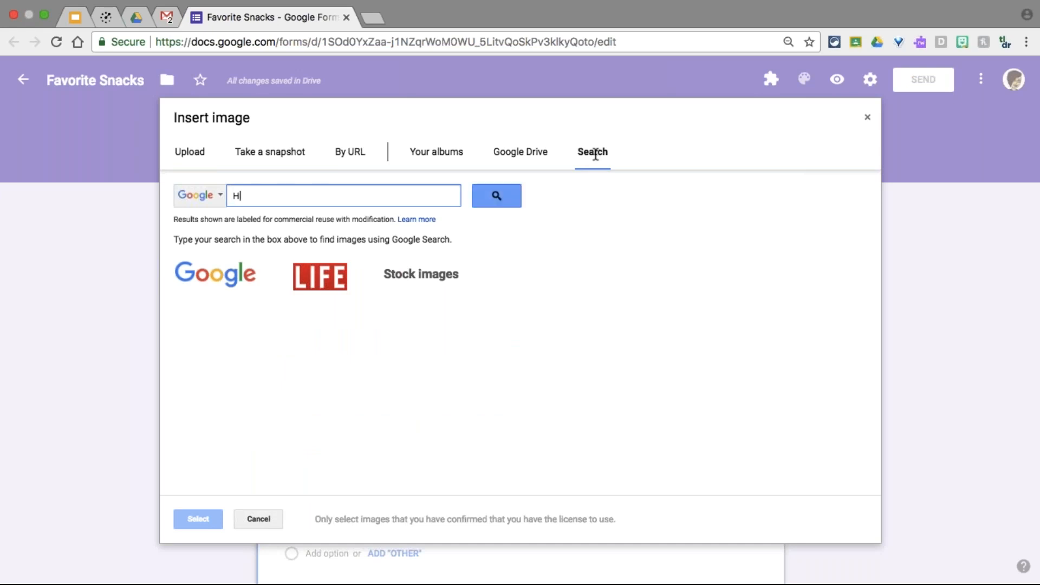
type("ershey kiss")
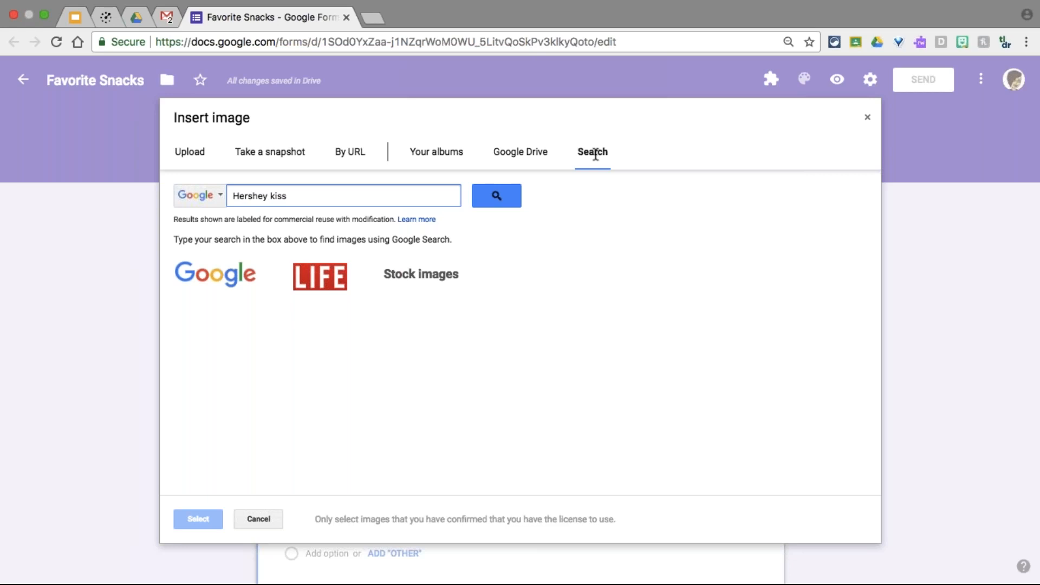
key("Return")
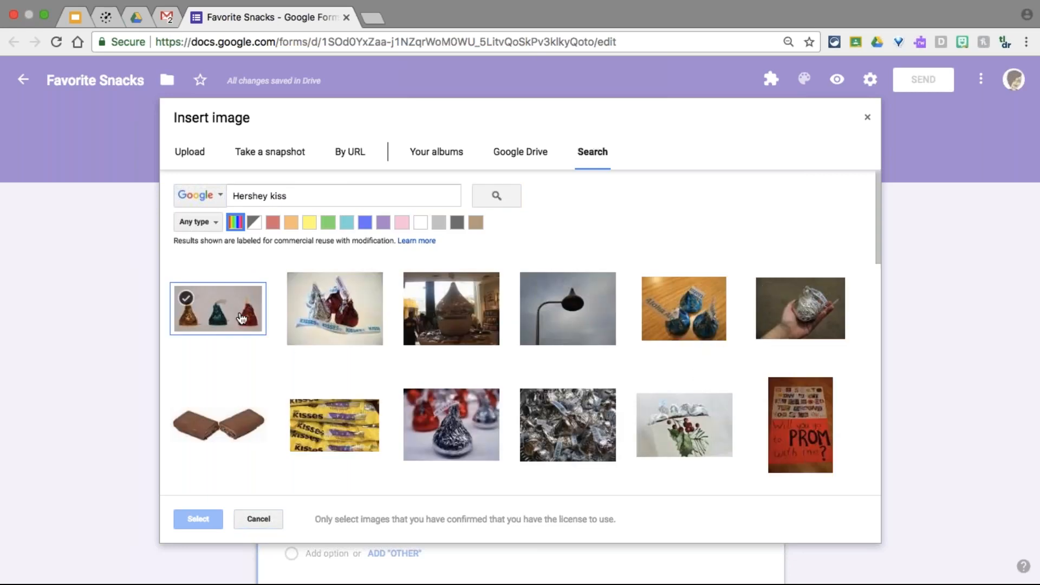
left_click(241, 319)
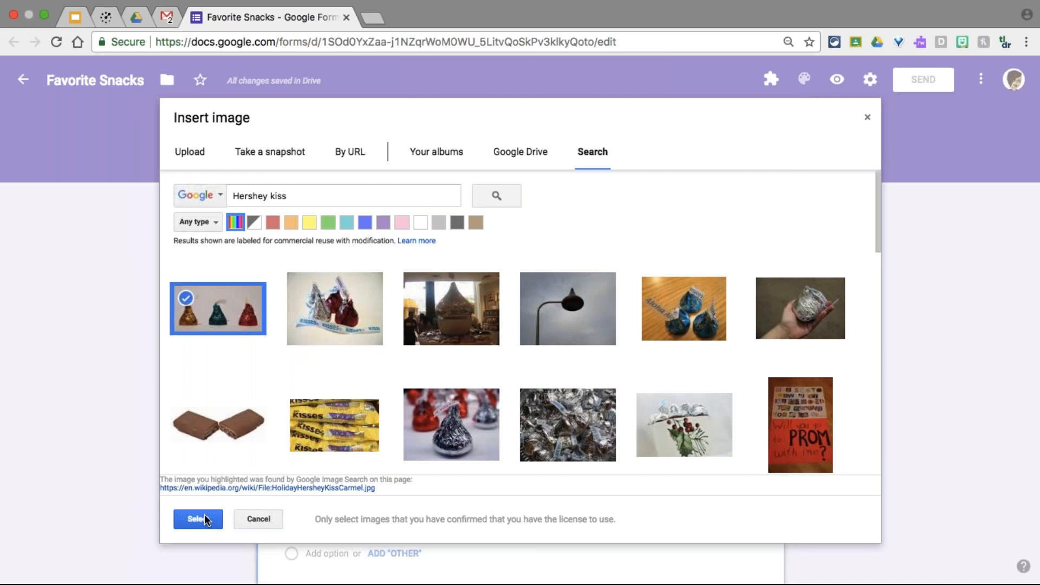
left_click(207, 521)
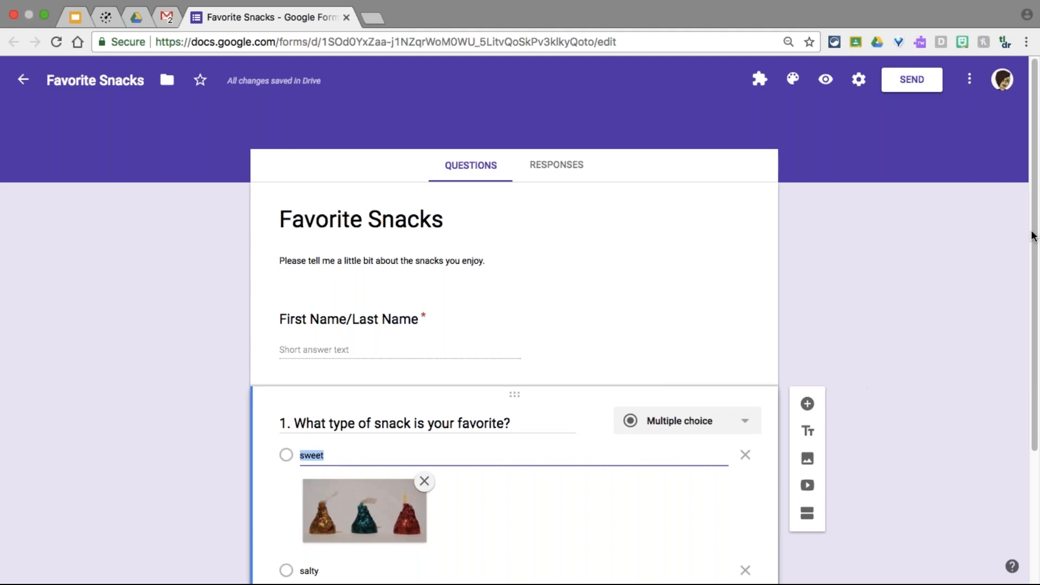
Step: Add a fourth option "sour" and an "Other" option to the favorite snack type question
scroll(1036, 398, "down", 3)
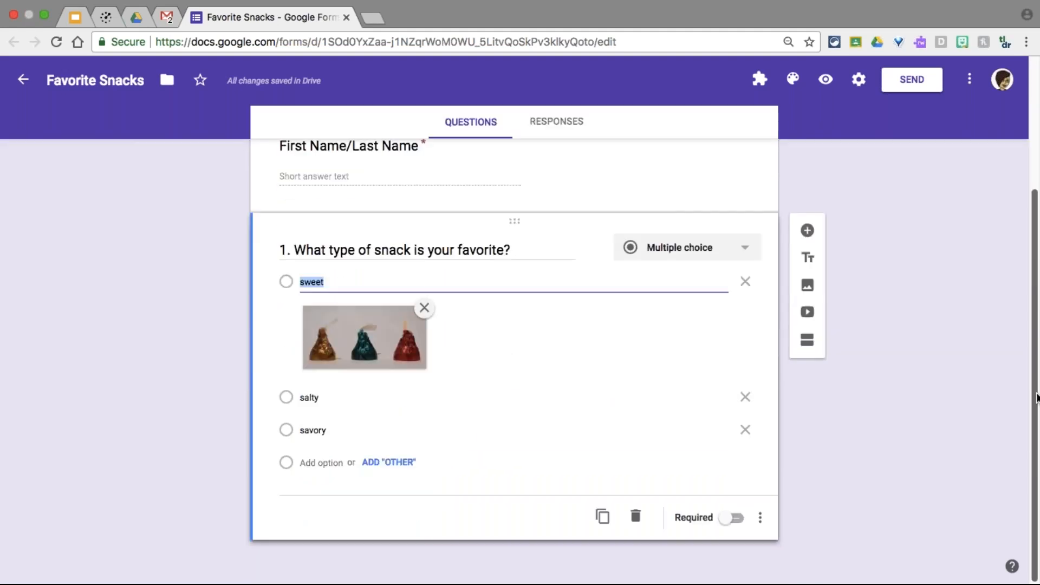
left_click(330, 281)
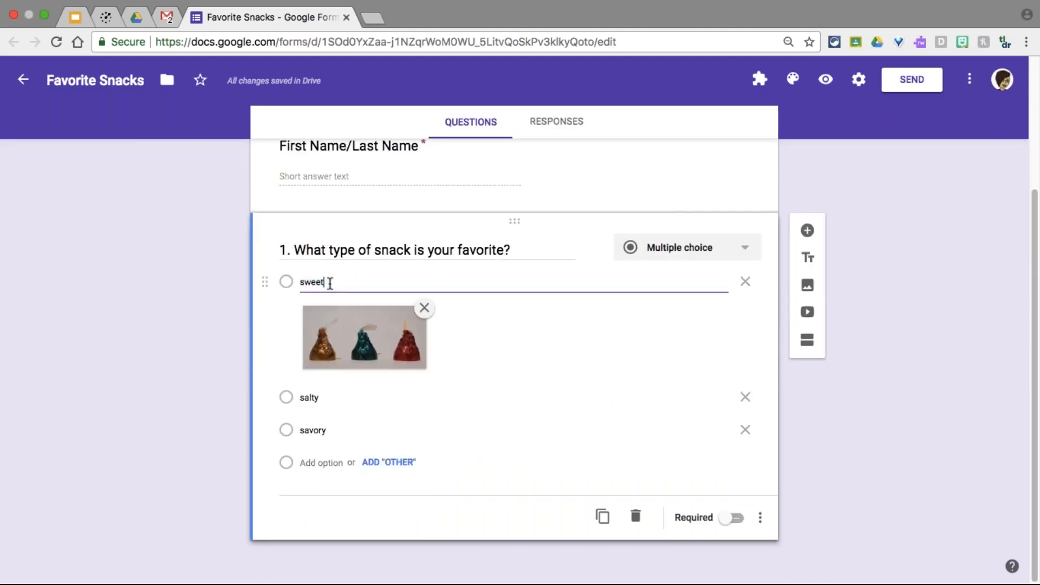
left_click(324, 394)
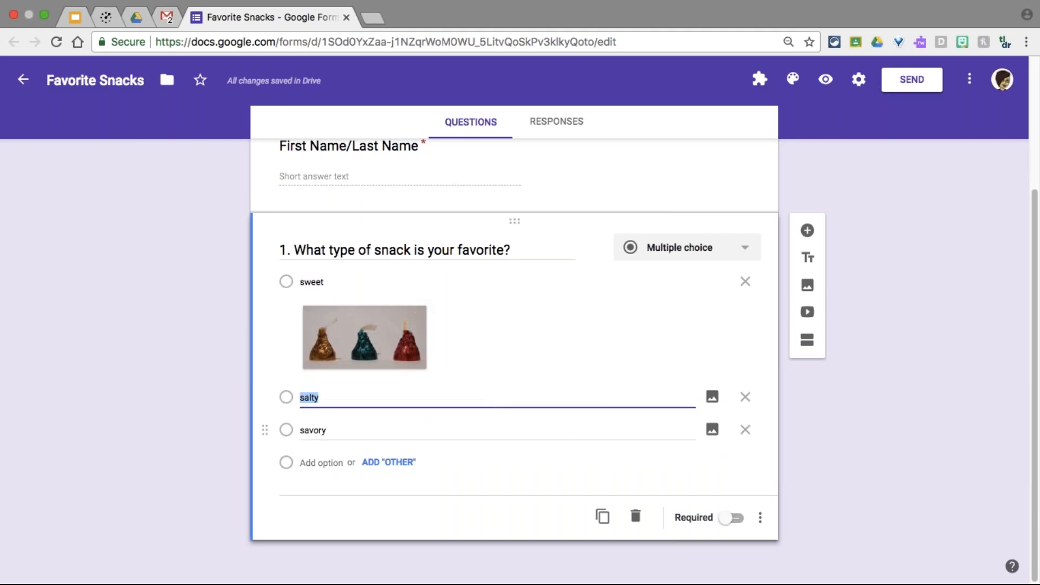
left_click(328, 431)
key("Return")
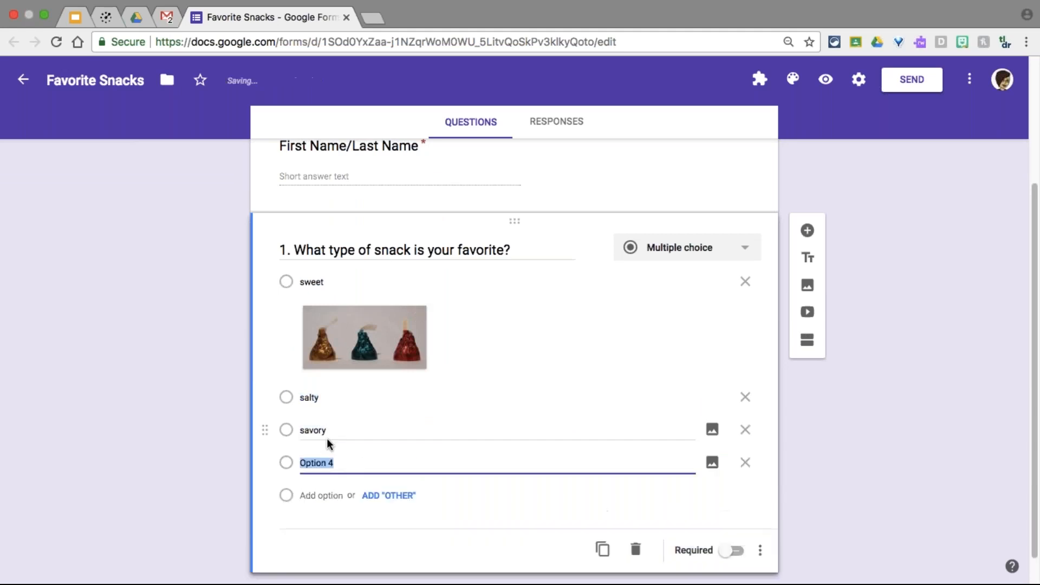
type("sour")
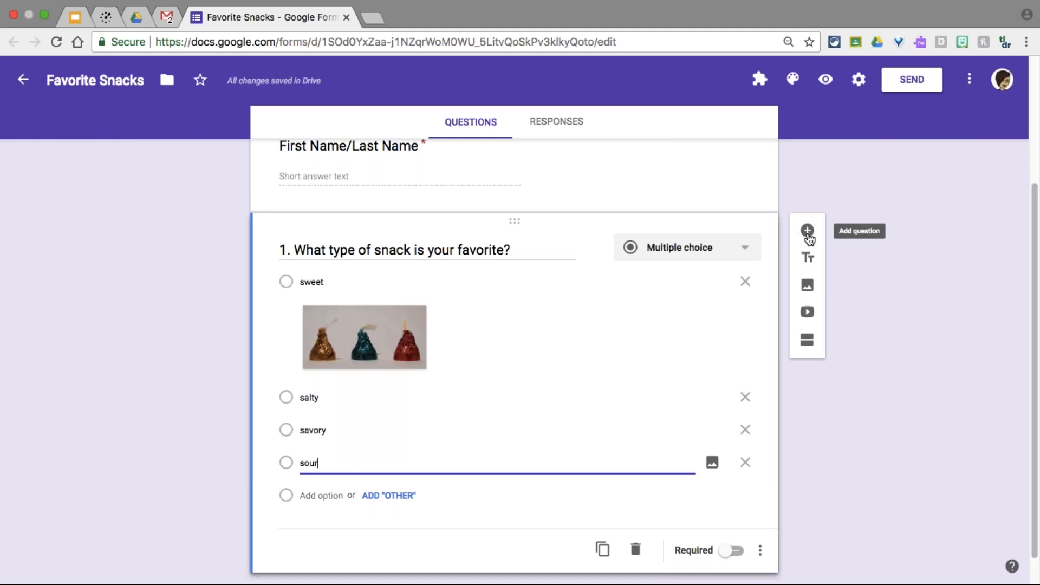
left_click(401, 498)
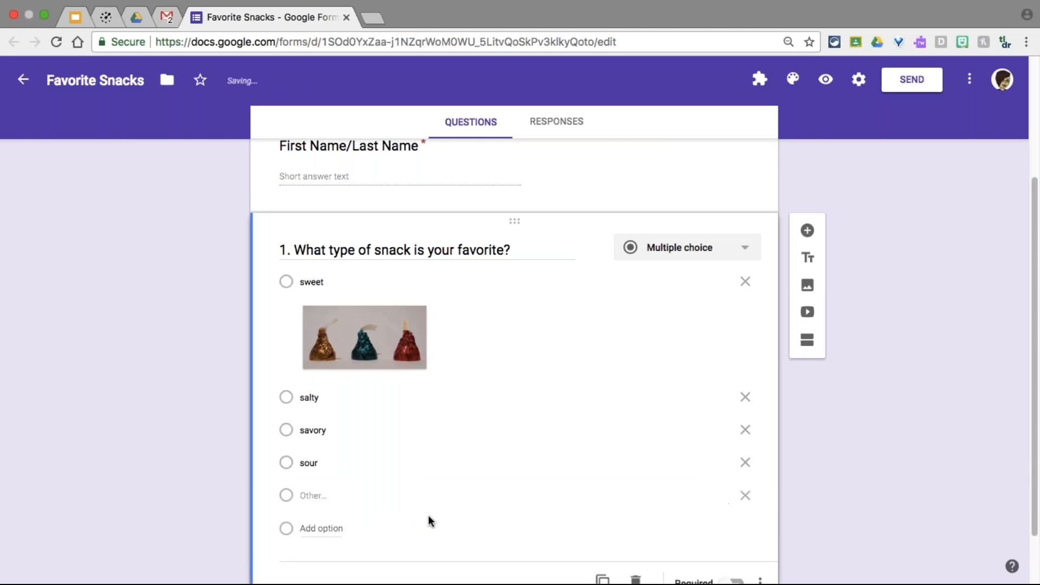
scroll(410, 511, "down", 2)
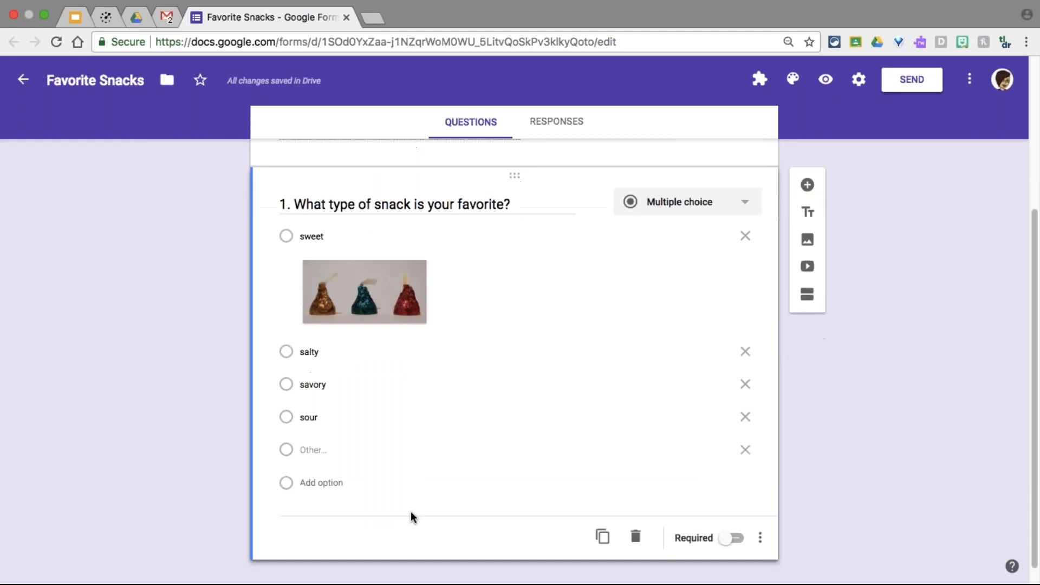
Step: Make the favorite snack type question required and duplicate it
left_click(732, 536)
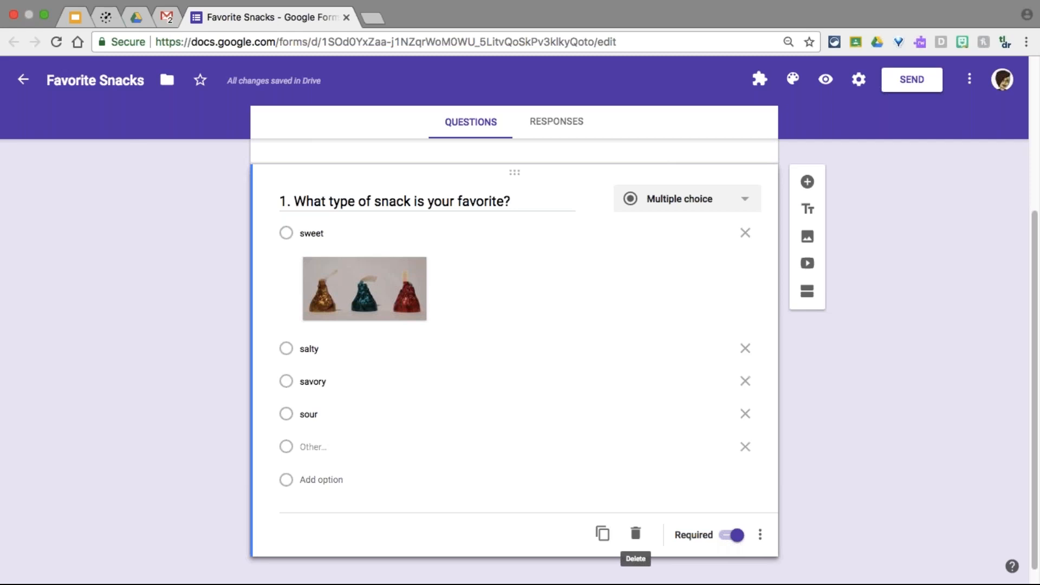
left_click(602, 534)
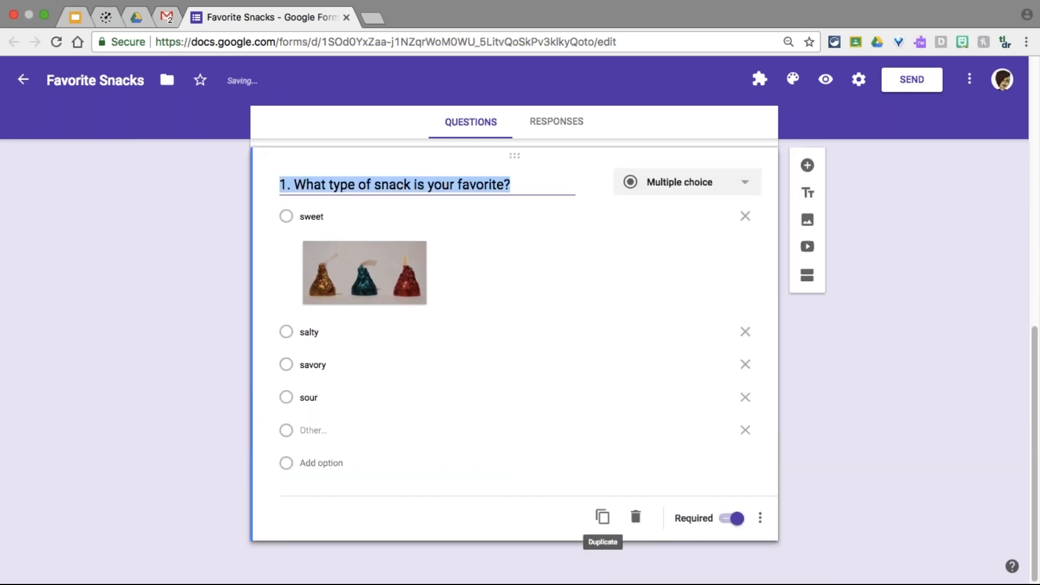
Step: Replace "snack" with "hobby" in the duplicated question's title so it asks "What type of hobby is your favorite?"
left_click(412, 183)
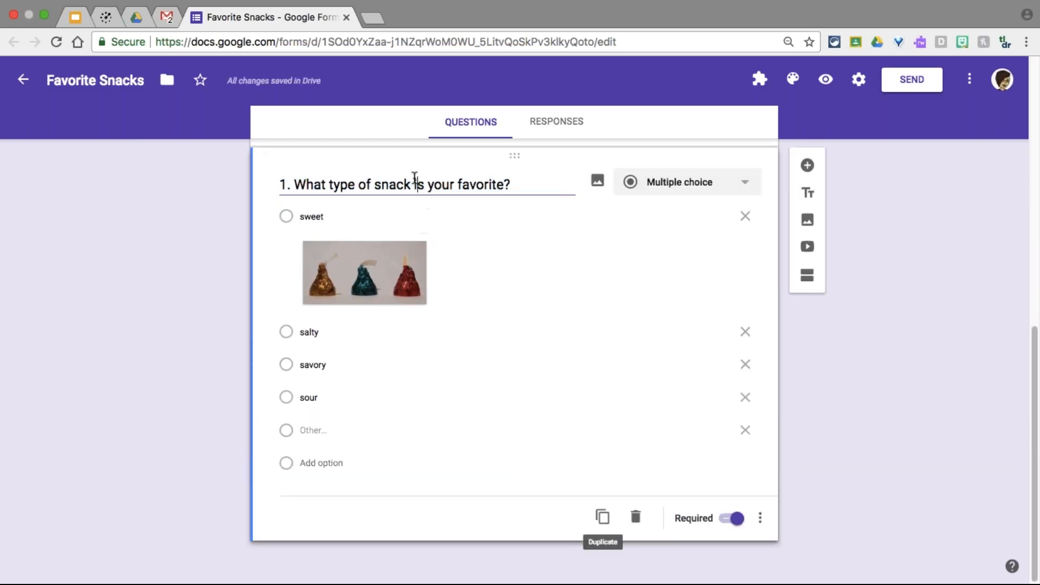
key("BackSpace")
key("BackSpace")
key("BackSpace")
key("BackSpace")
key("BackSpace")
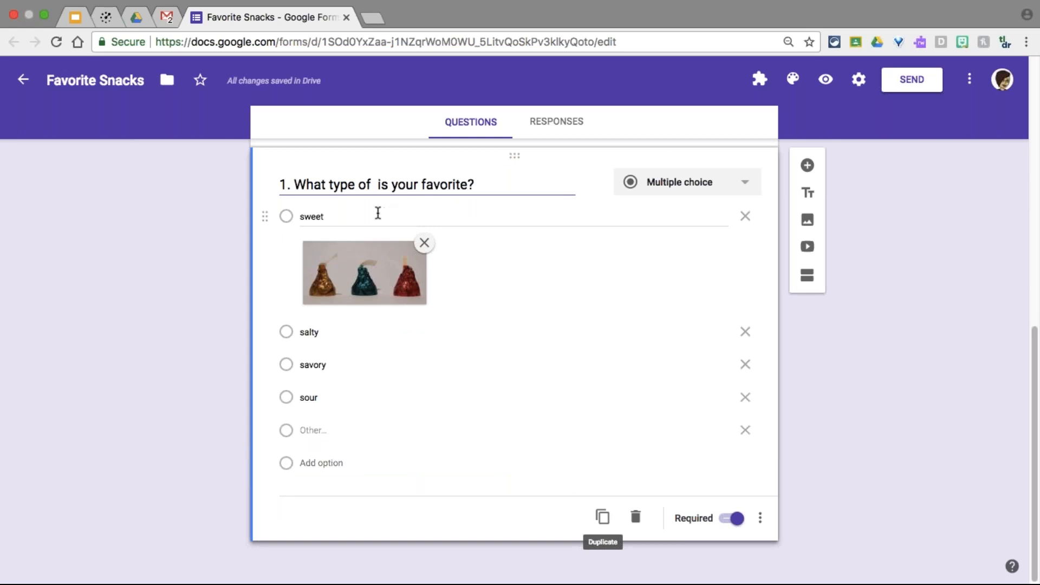
type("hobby")
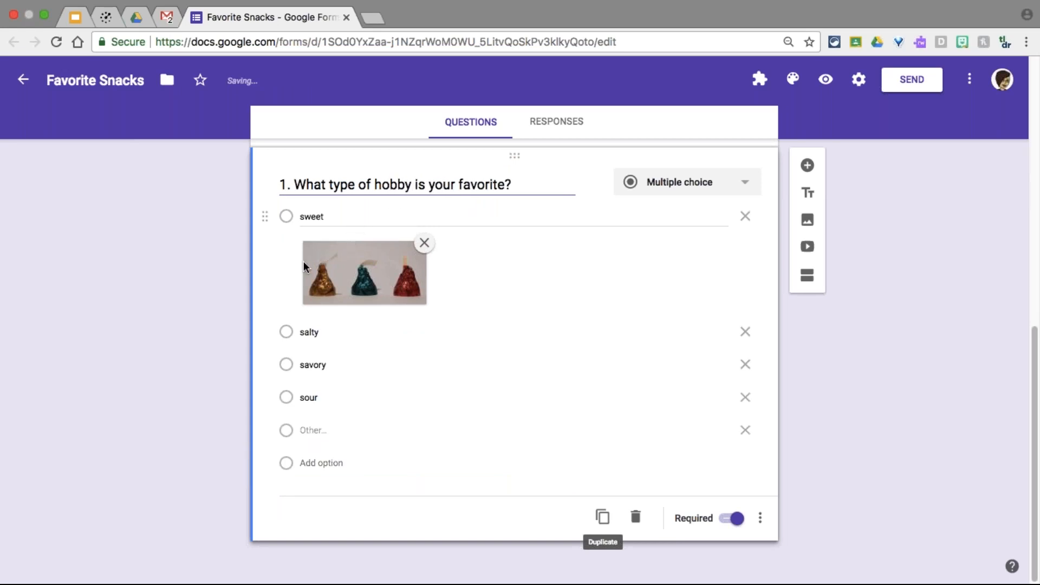
Step: Remove the kisses picture and the "sweet", "salty", "savory" and "Other" options from the hobby question, and clear the "sour" option's text
left_click(424, 242)
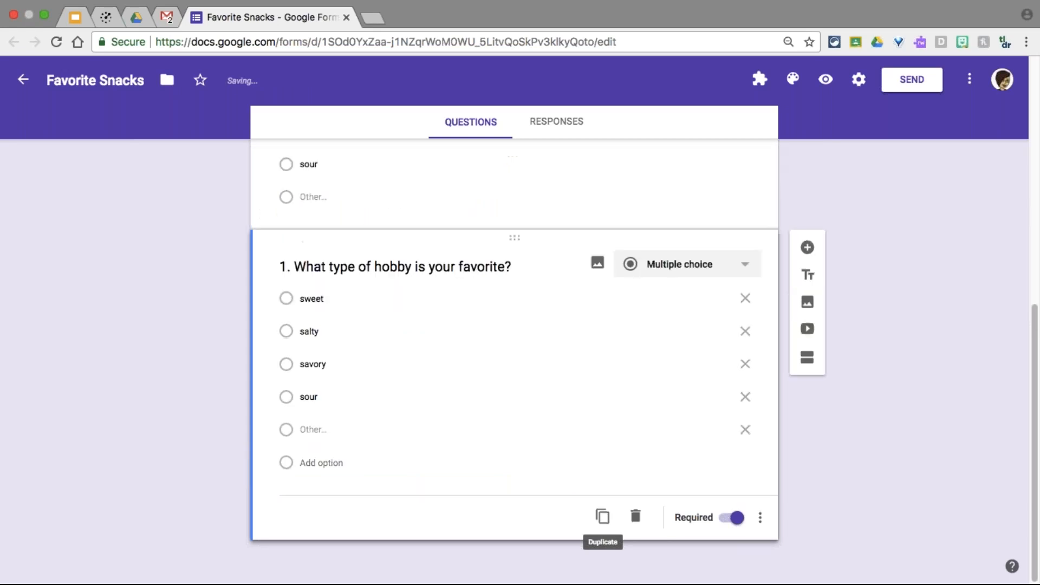
left_click(746, 302)
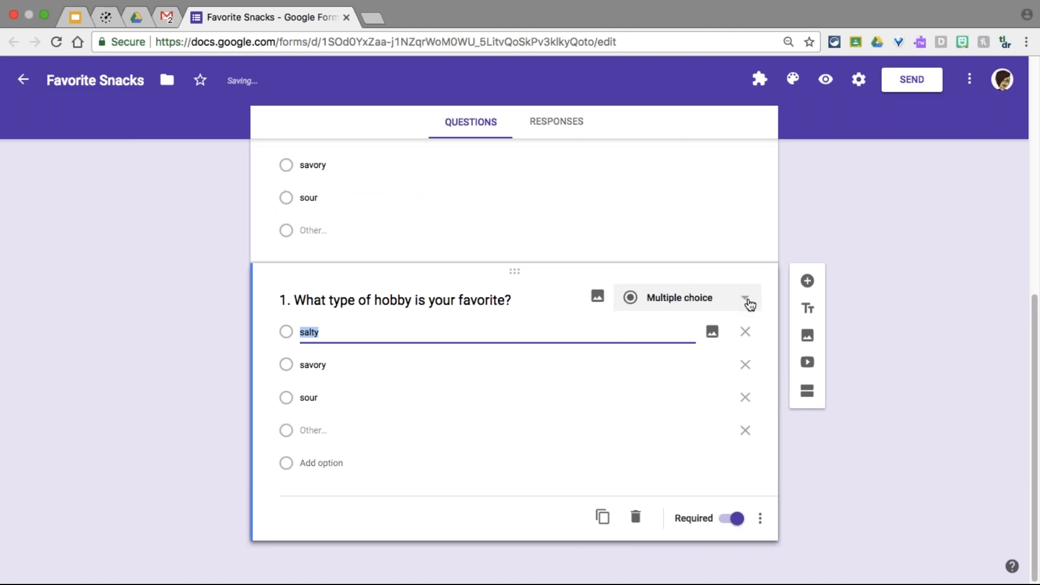
left_click(746, 334)
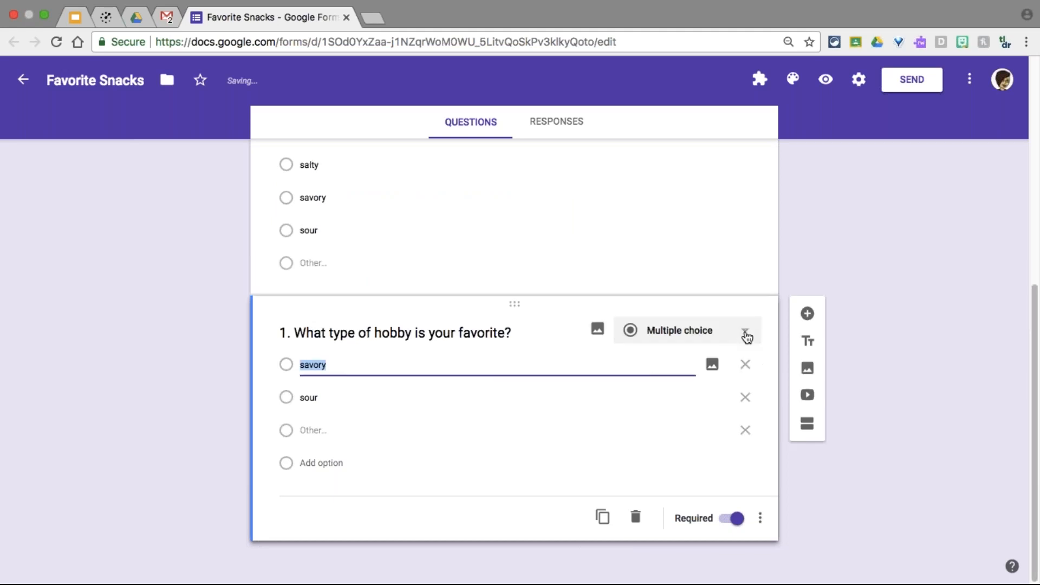
left_click(746, 366)
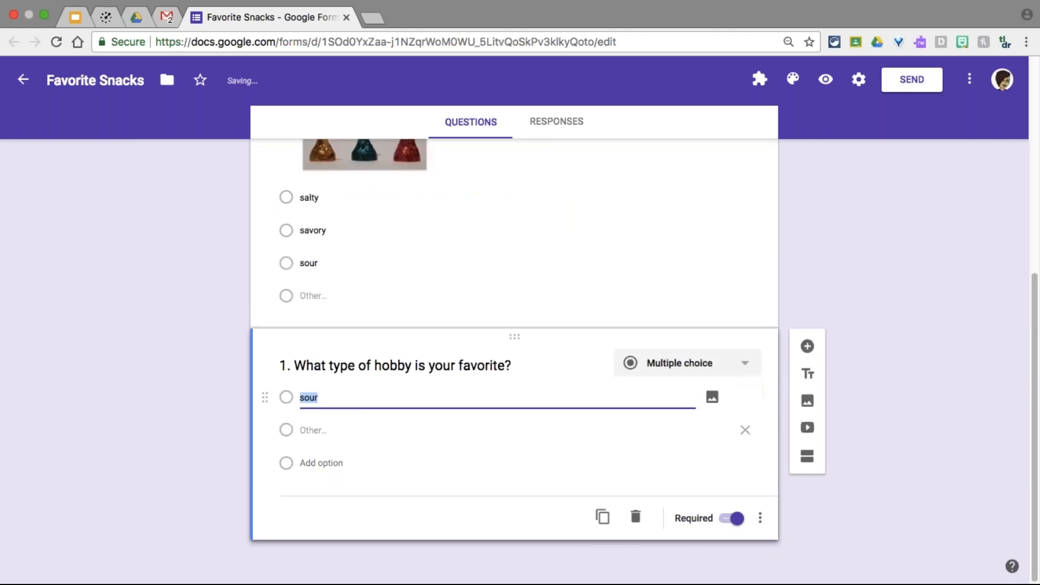
left_click(745, 430)
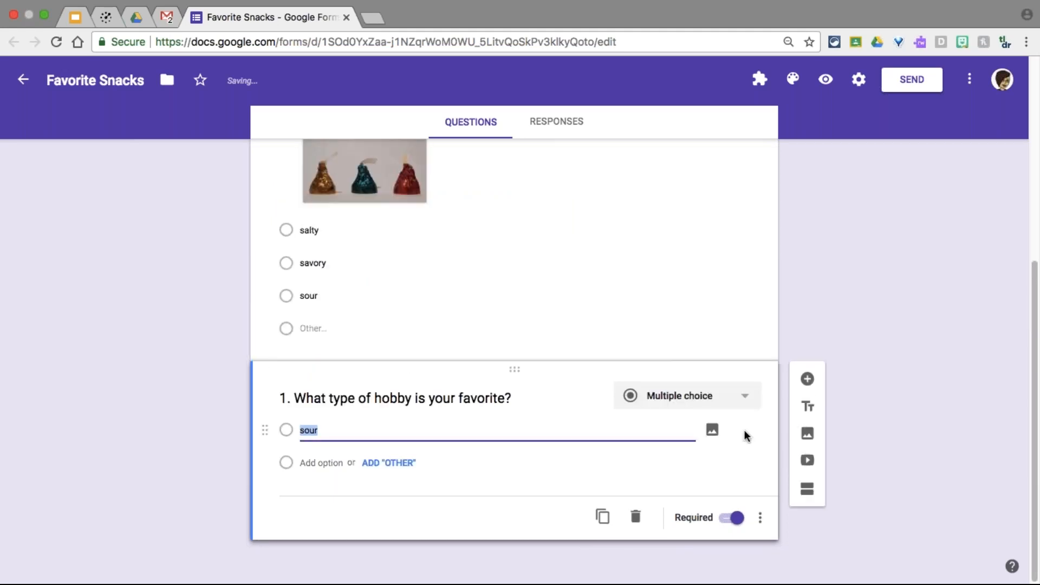
left_click(463, 429)
key("BackSpace")
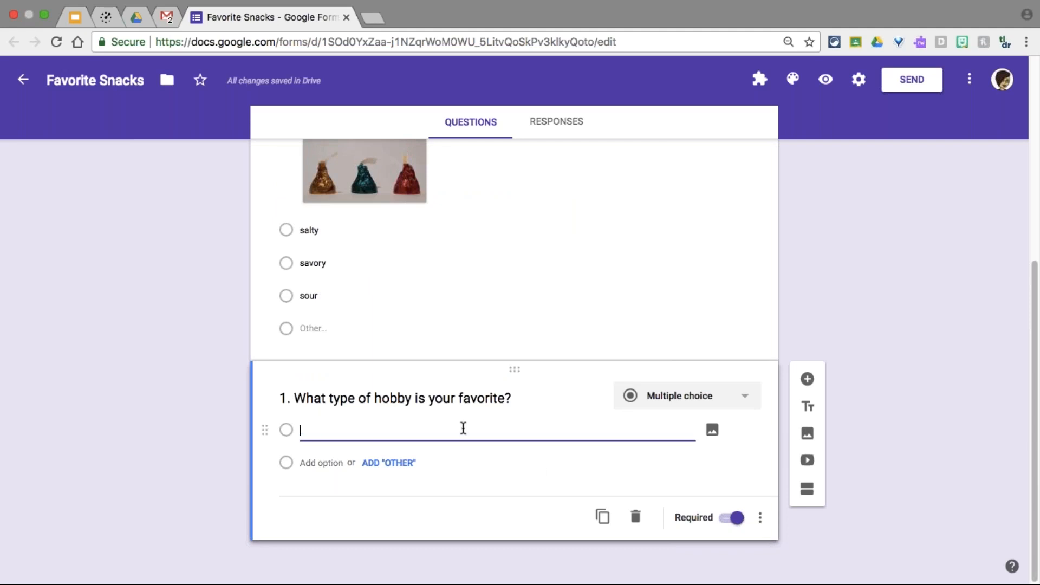
Step: Change the number at the start of the hobby question's title to 2
triple_click(285, 398)
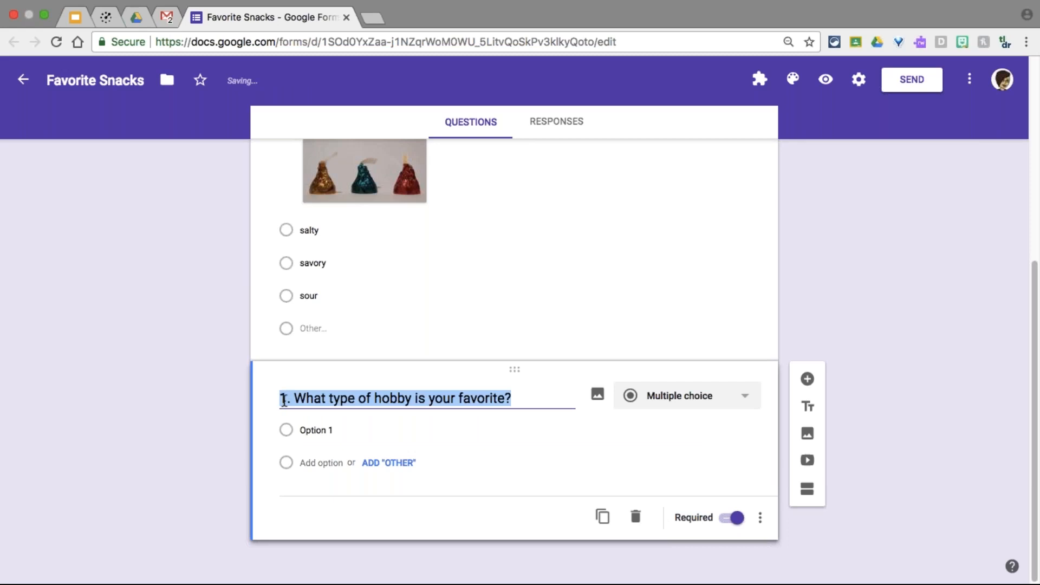
left_click(284, 398)
key("BackSpace")
type("2")
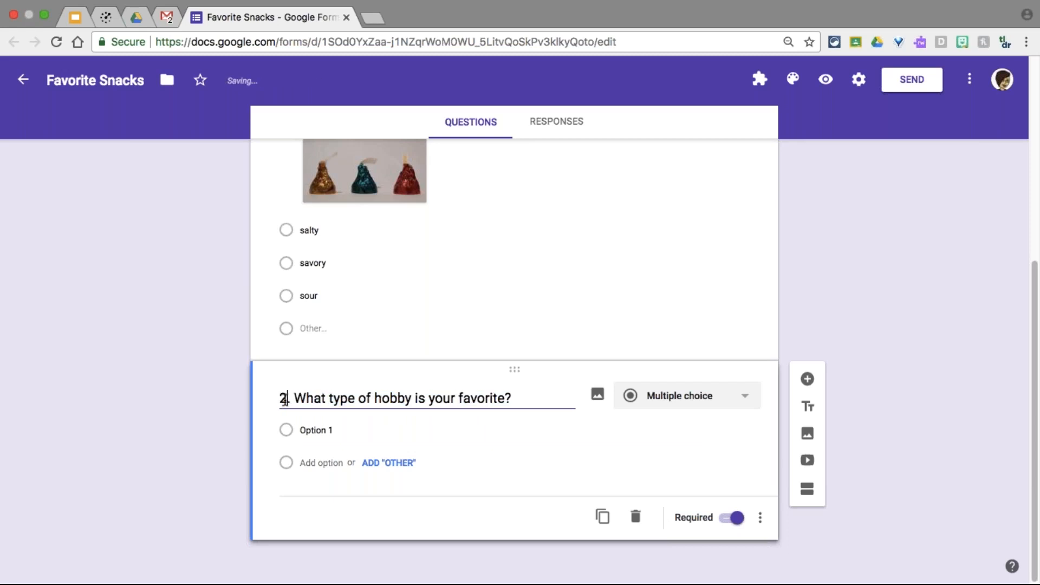
Step: Enter "sports", "reading" and "travel" as the hobby question's answer options and add an "Other" option
left_click(310, 433)
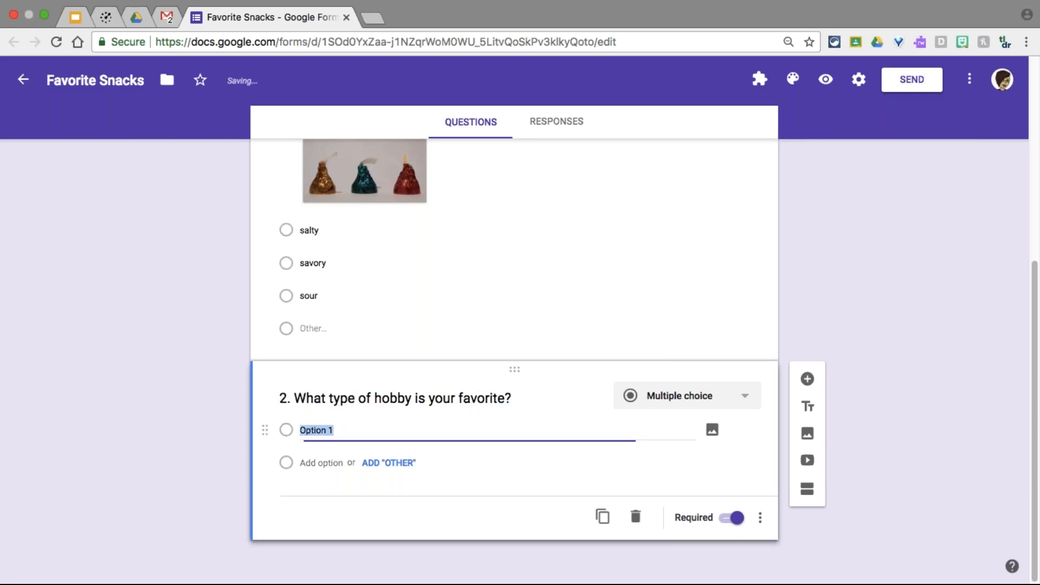
type("sports")
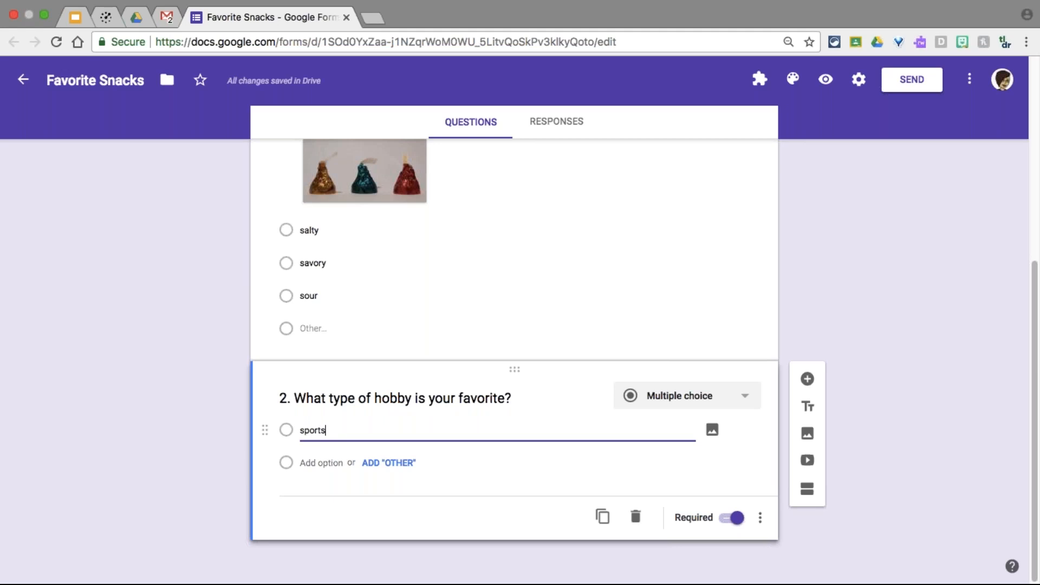
key("Return")
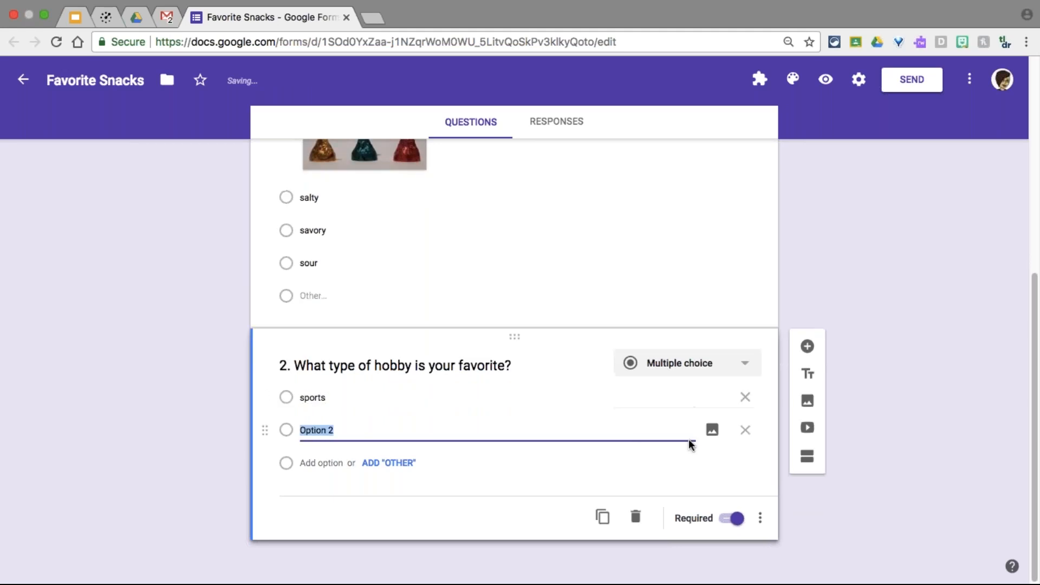
type("reading")
key("Return")
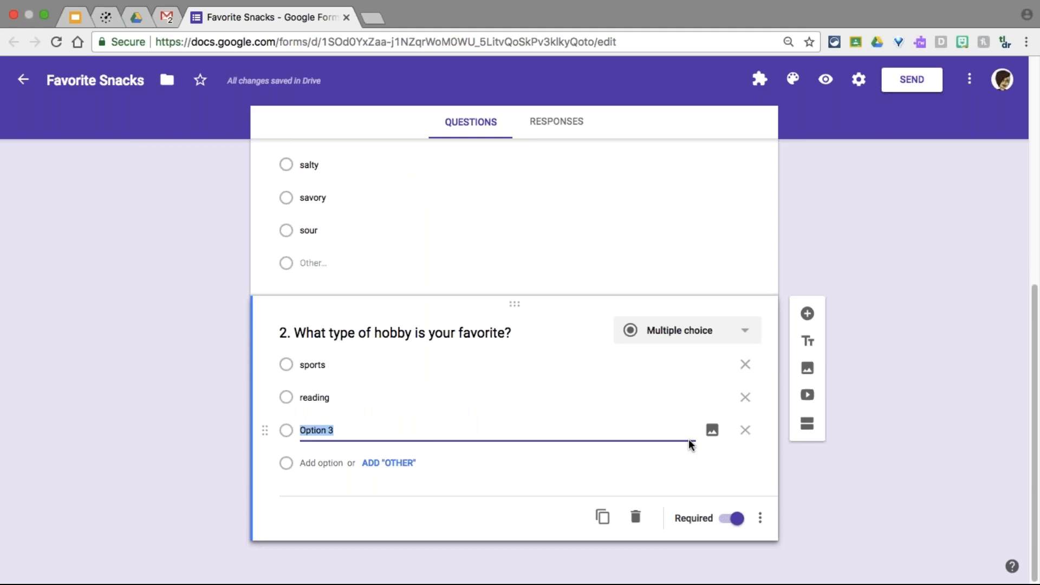
type("travel")
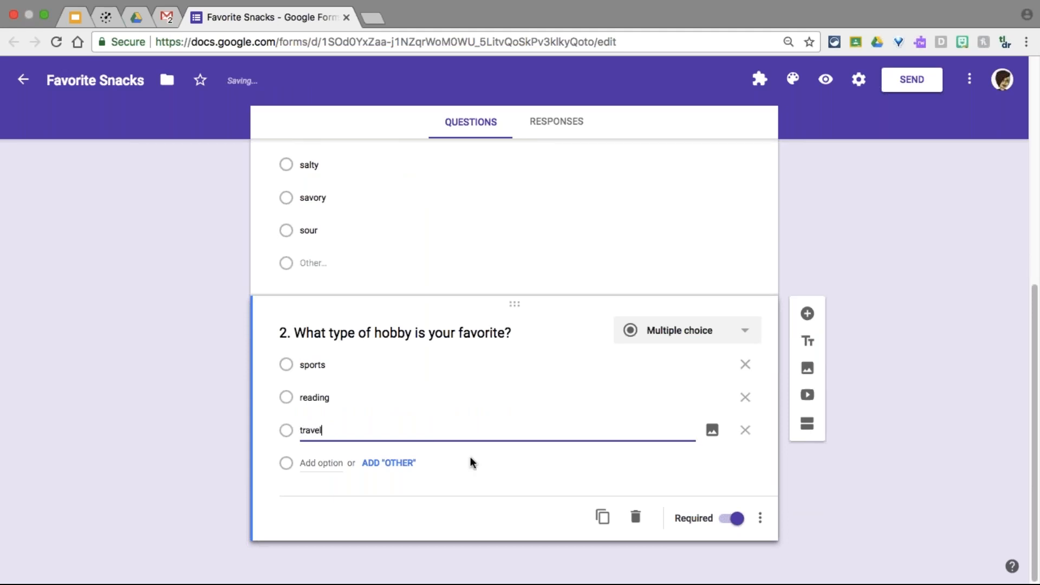
left_click(389, 463)
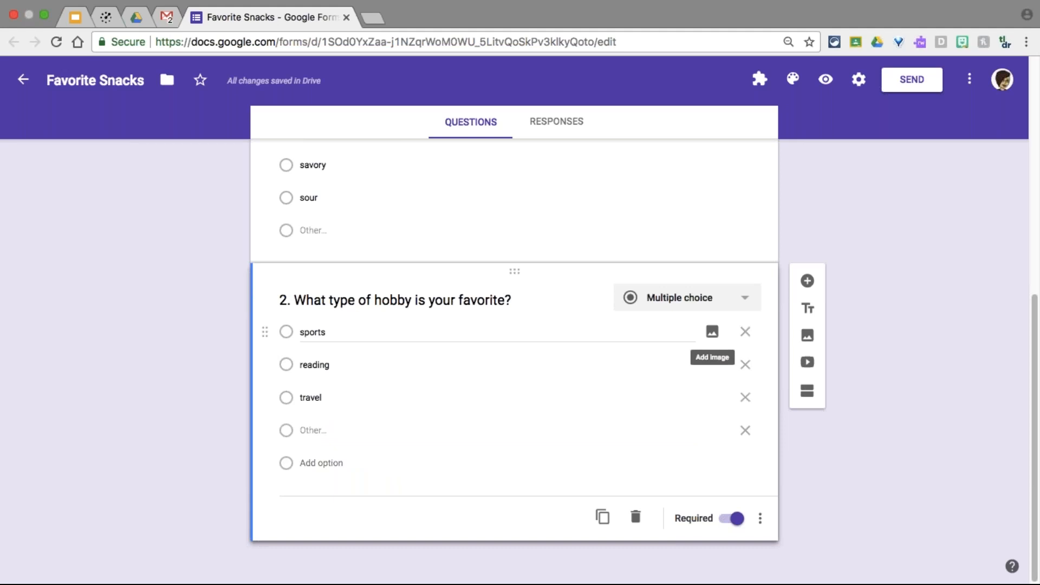
Step: Search Google images for "sports" and insert the picture of assorted sports balls into the "sports" option
left_click(714, 332)
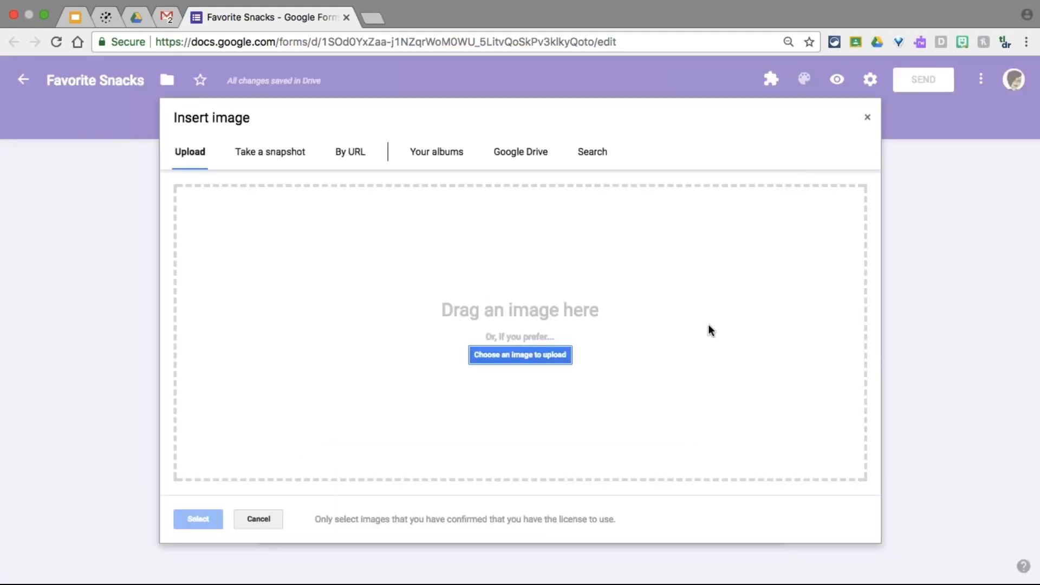
left_click(603, 156)
type("sports")
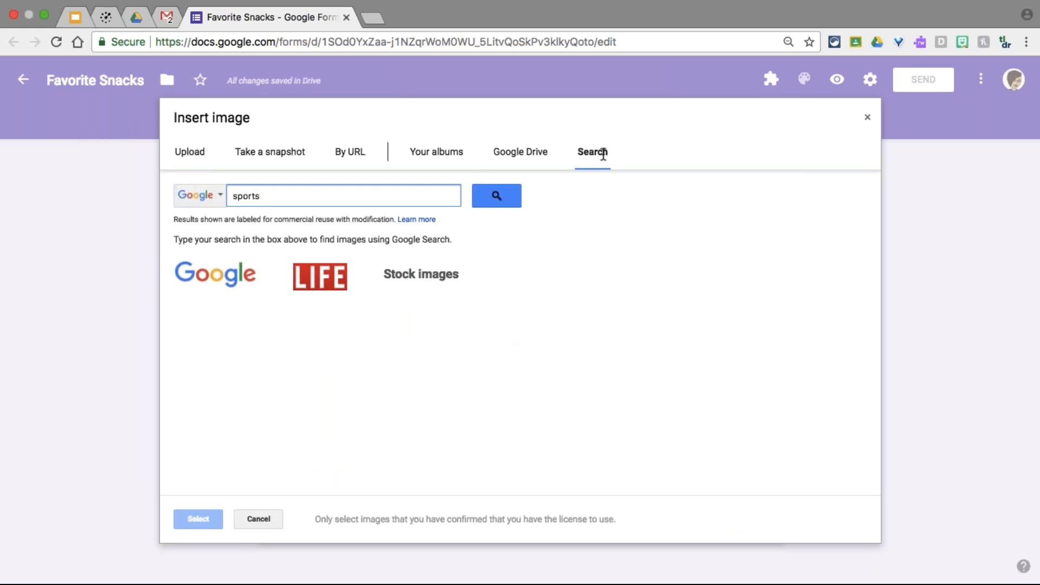
key("Return")
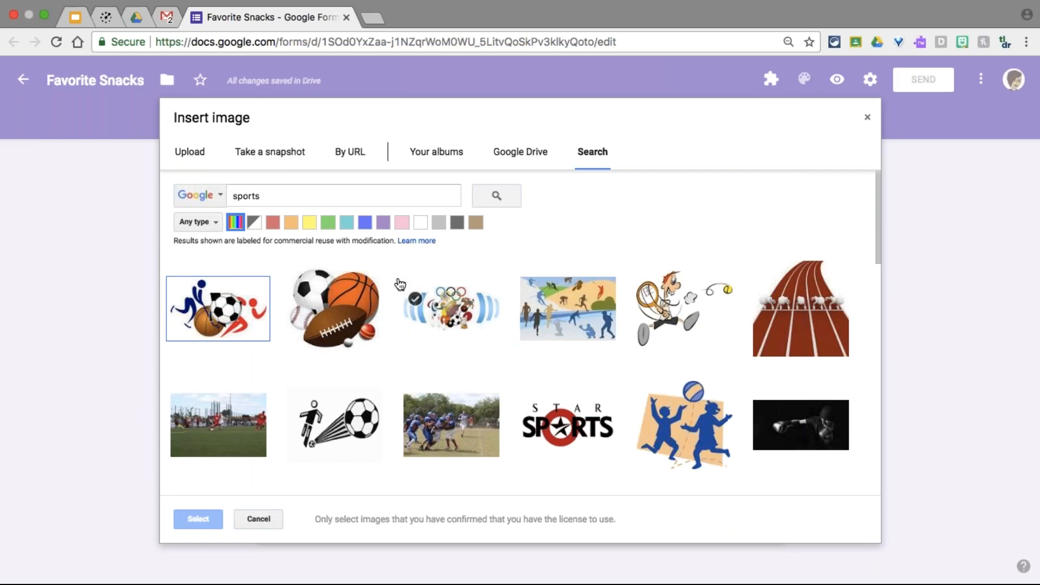
left_click(362, 325)
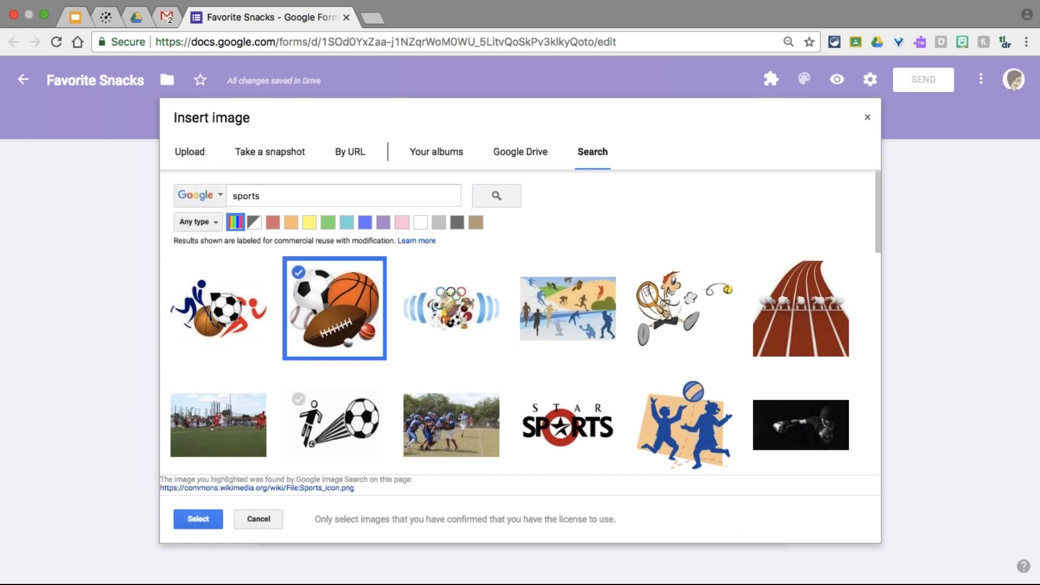
left_click(206, 518)
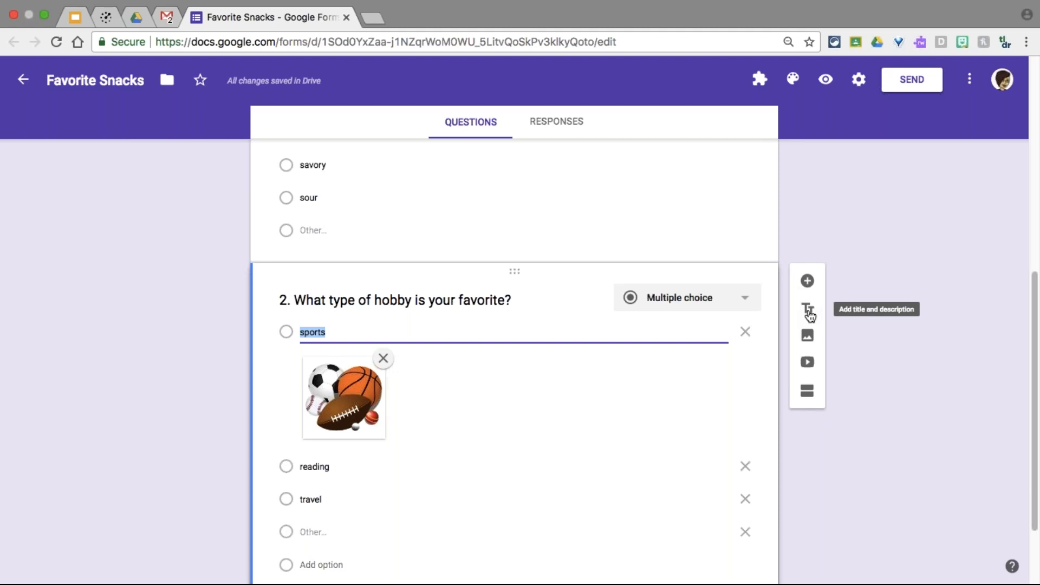
Step: Add the video "Most Savage Moments in Sports History" from a YouTube search for "sports" below the hobby question, and delete it again
scroll(645, 248, "down", 2)
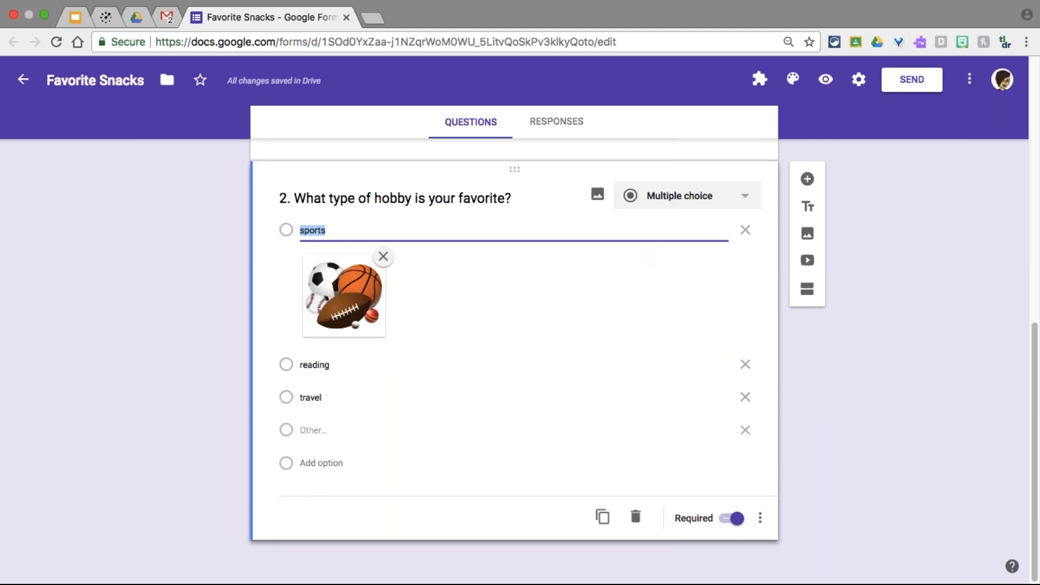
left_click_drag(1034, 358, 1025, 82)
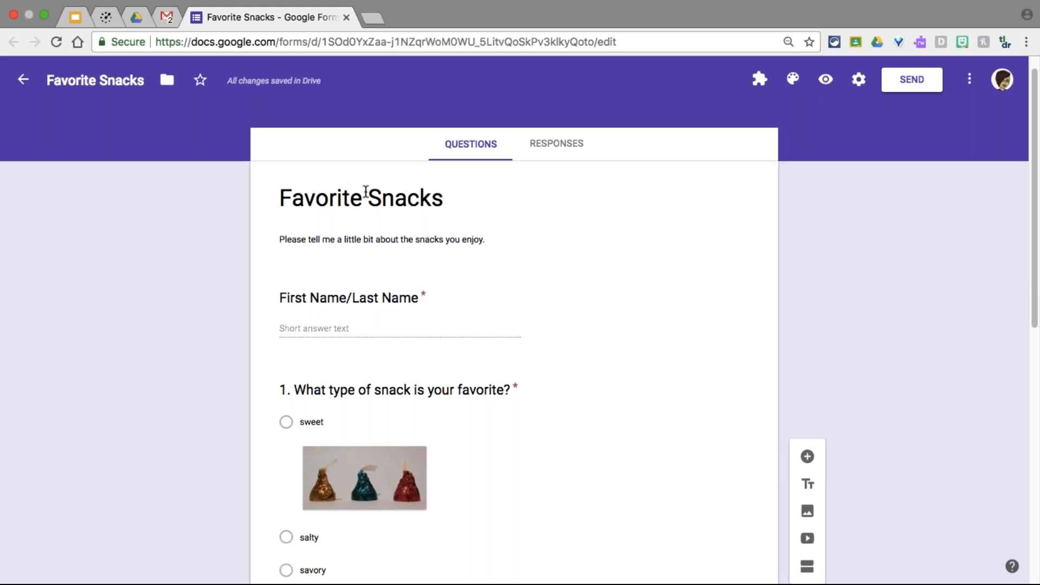
scroll(917, 331, "down", 8)
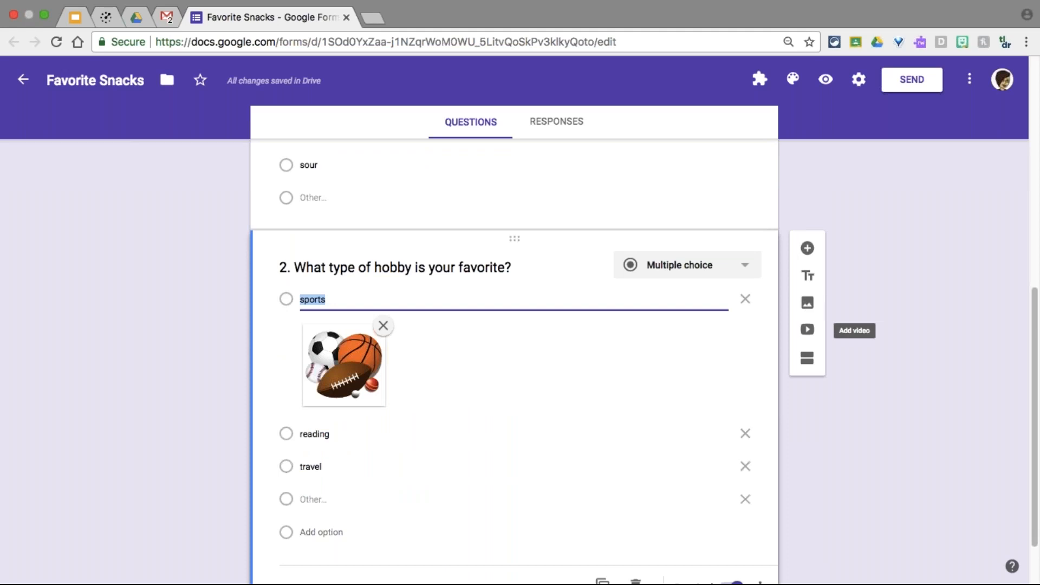
left_click(807, 330)
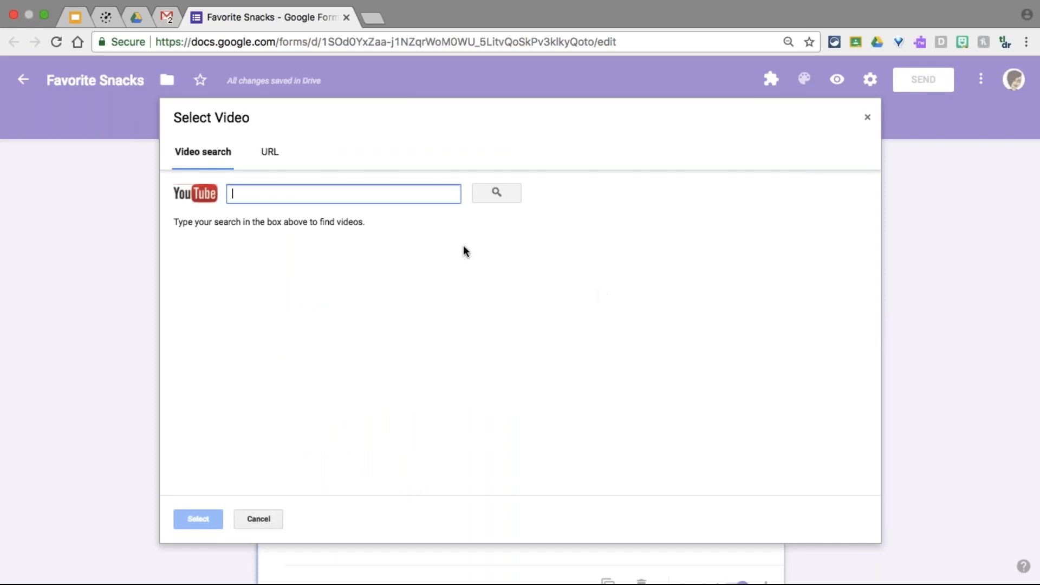
type("sports")
key("Return")
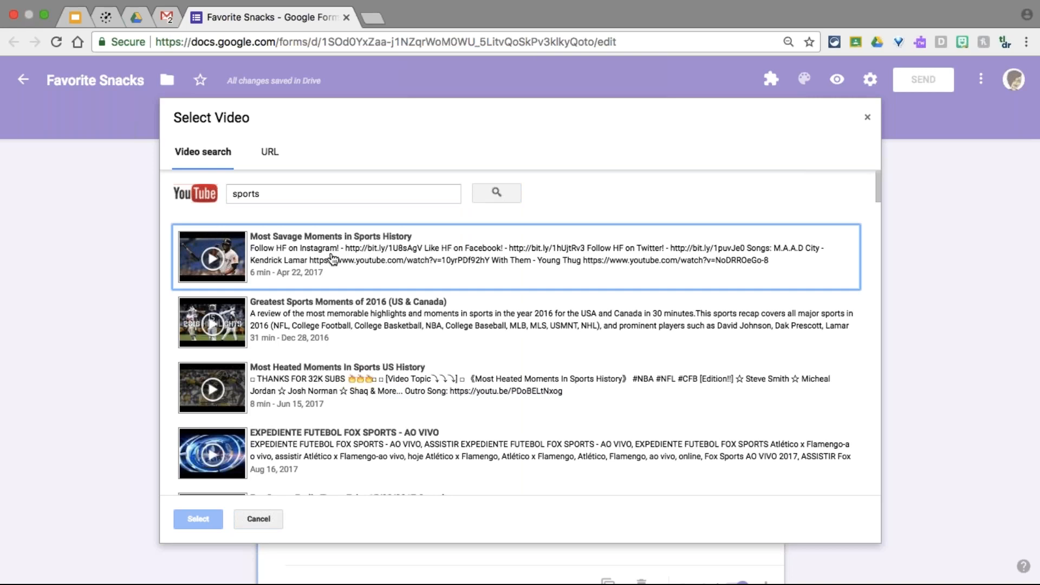
left_click(332, 260)
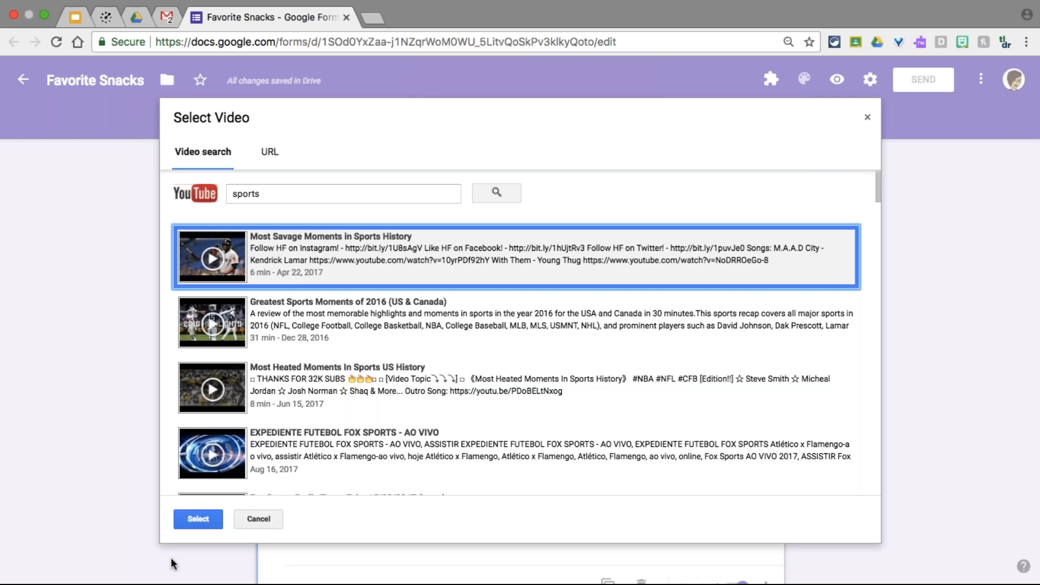
left_click(198, 519)
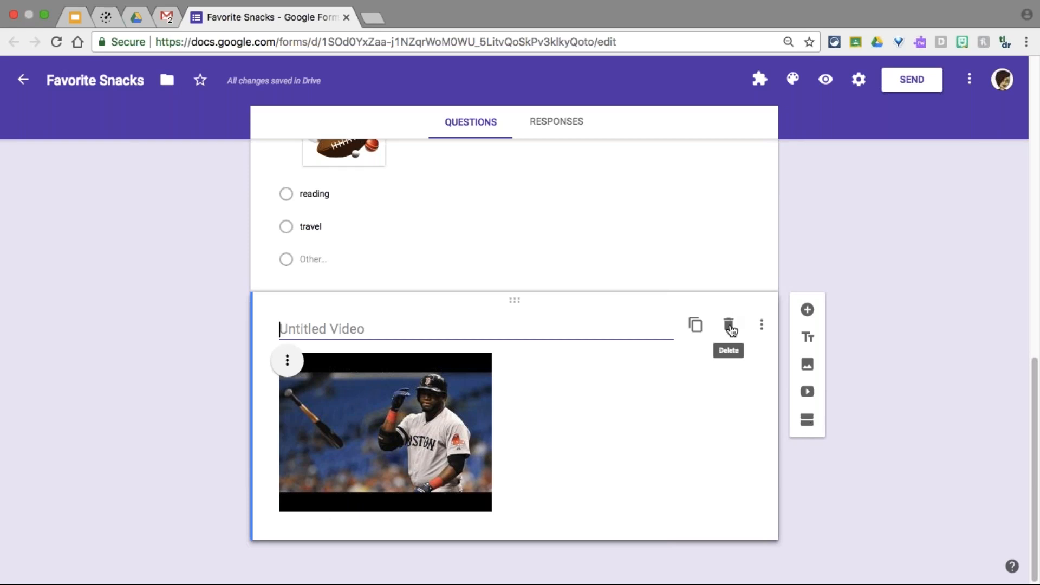
left_click(731, 325)
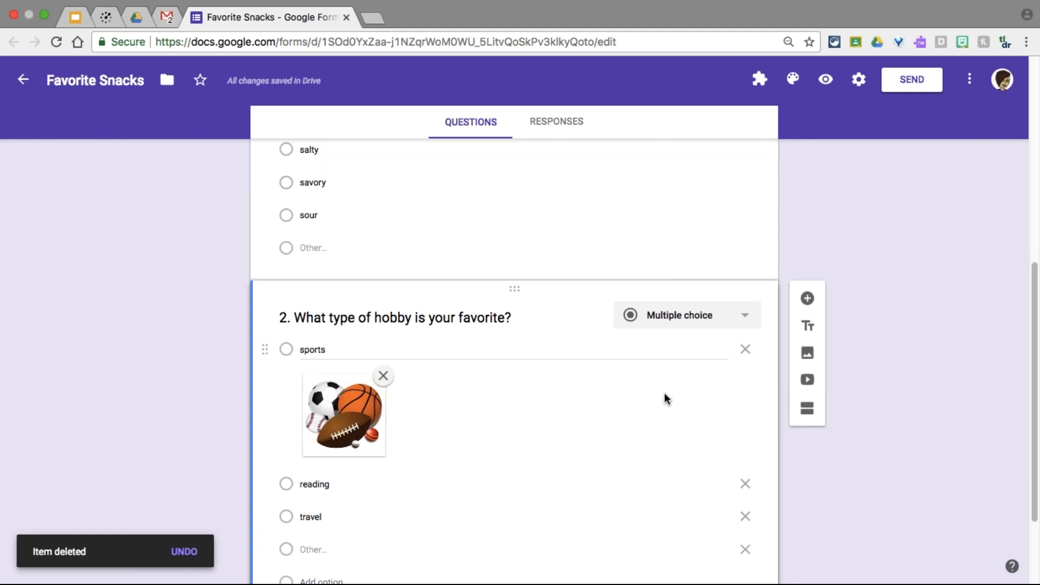
Step: Change the hobby question's type to Checkboxes
left_click(672, 318)
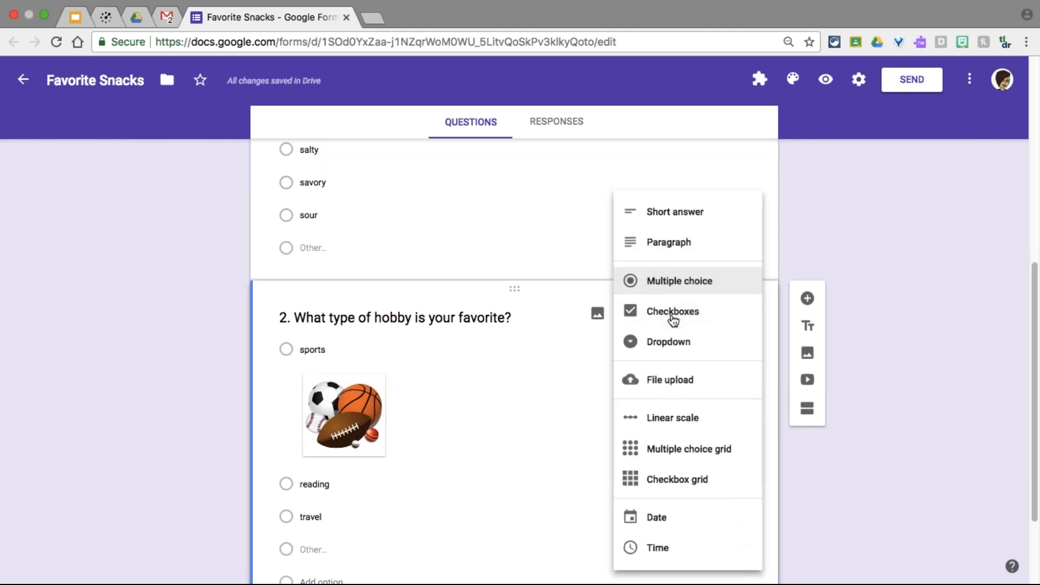
left_click(673, 318)
scroll(595, 389, "down", 1)
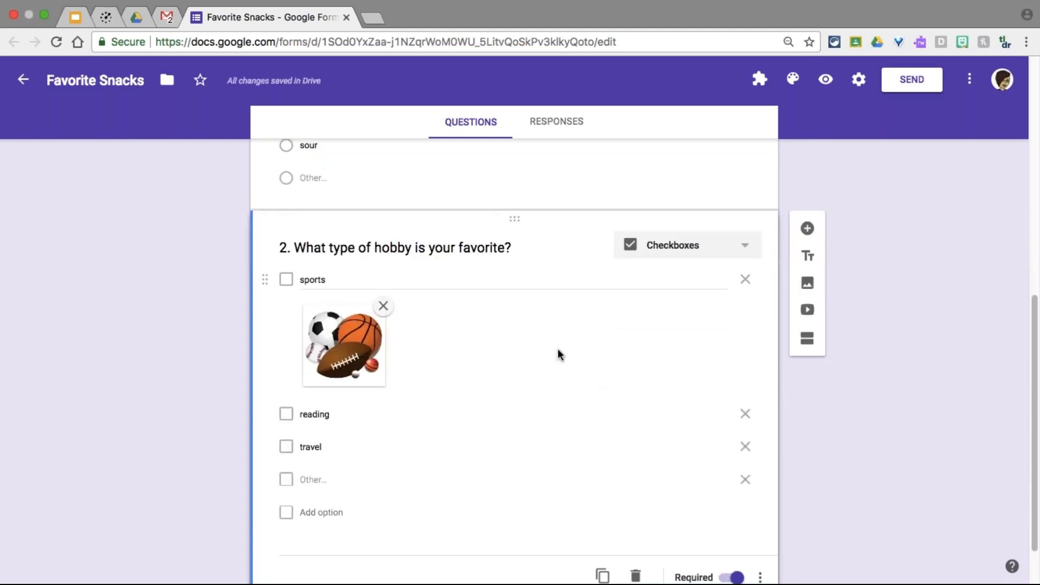
Step: Change the hobby question's type to Linear scale and open the choices for the scale's start value
left_click(662, 244)
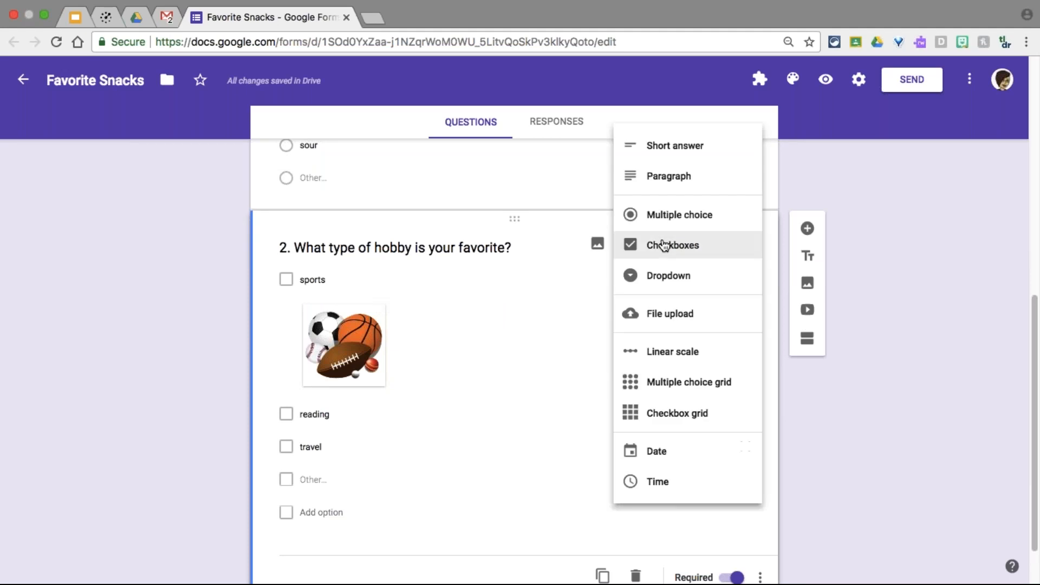
left_click(662, 351)
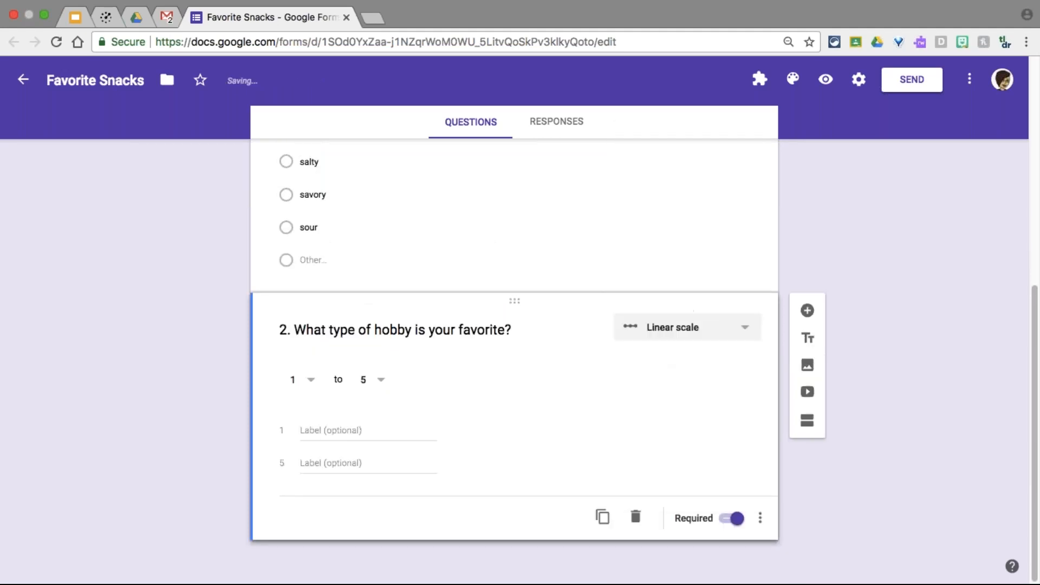
left_click(309, 383)
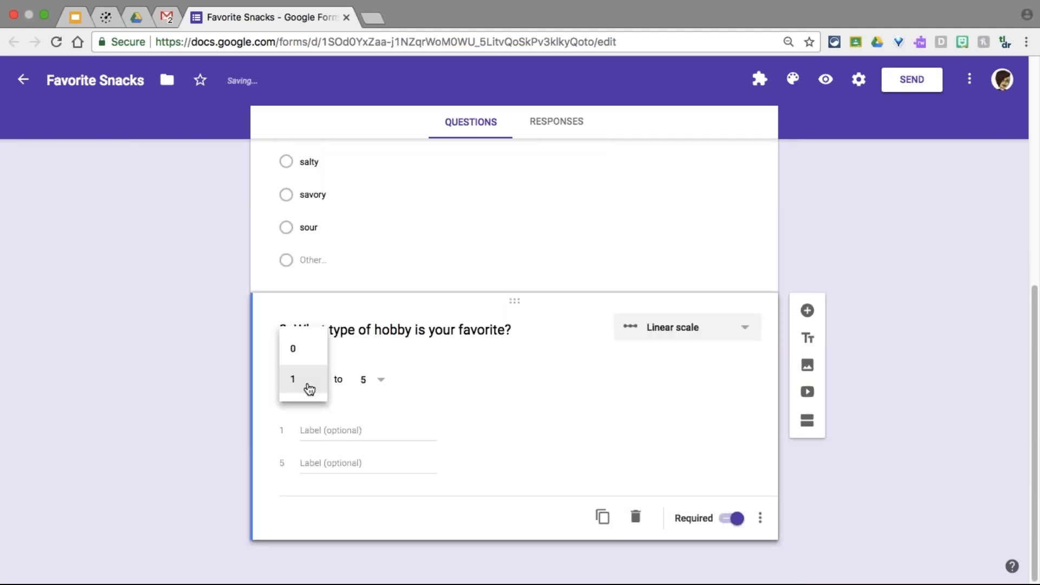
left_click(371, 381)
left_click(358, 385)
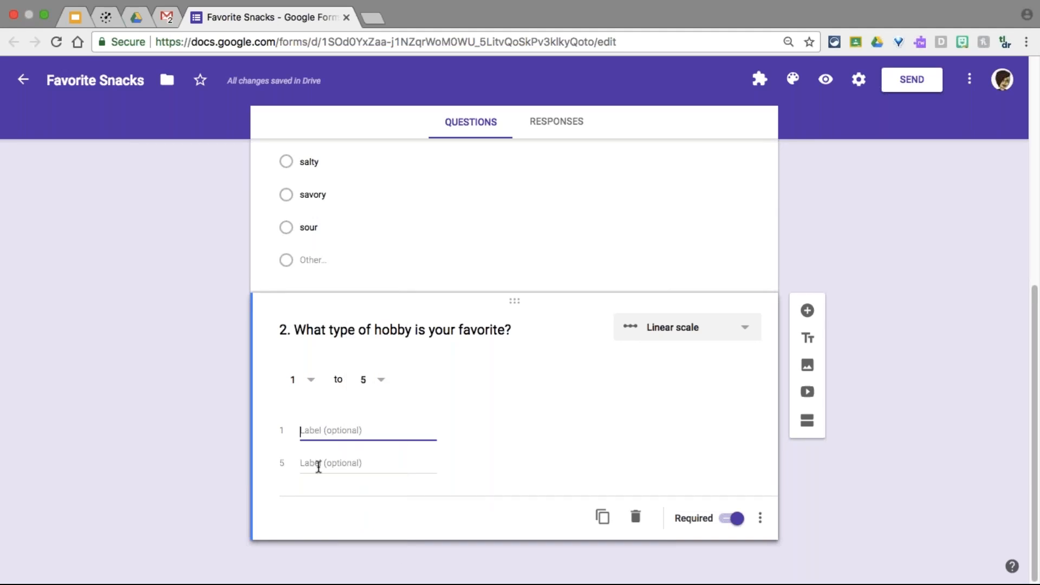
Step: Change the hobby question's type to Dropdown
left_click(671, 330)
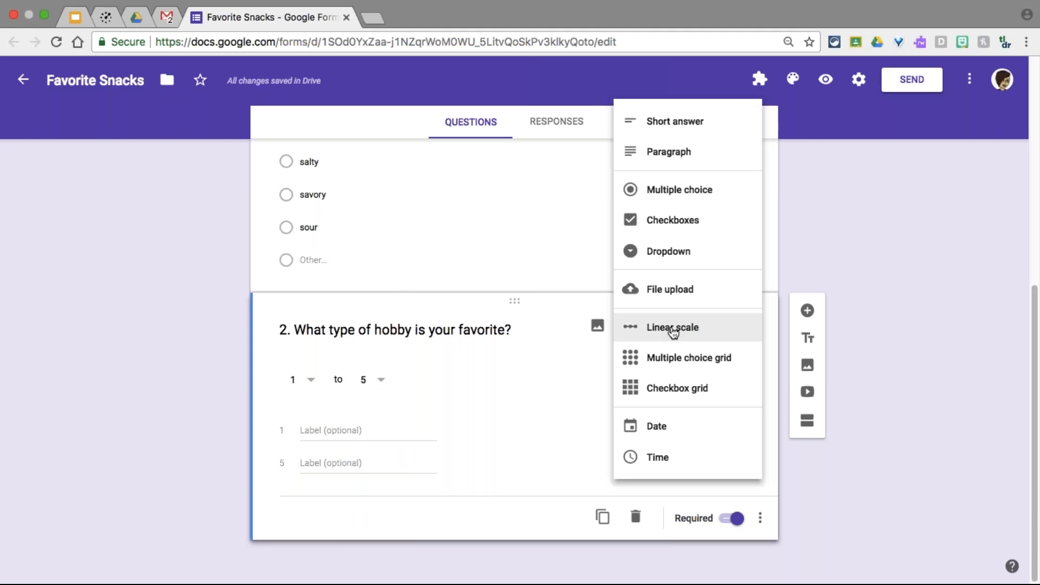
left_click(664, 254)
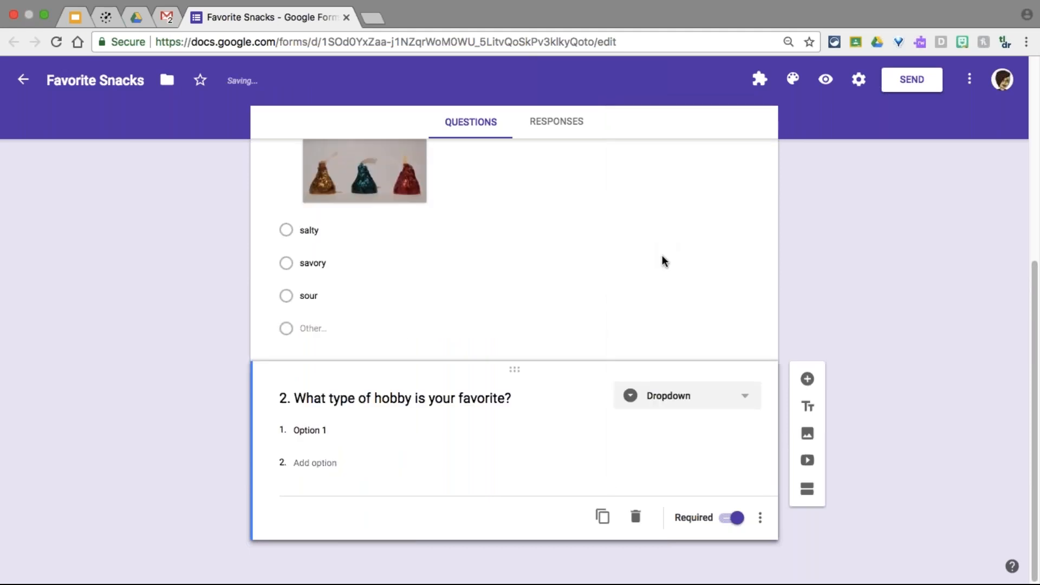
left_click(335, 431)
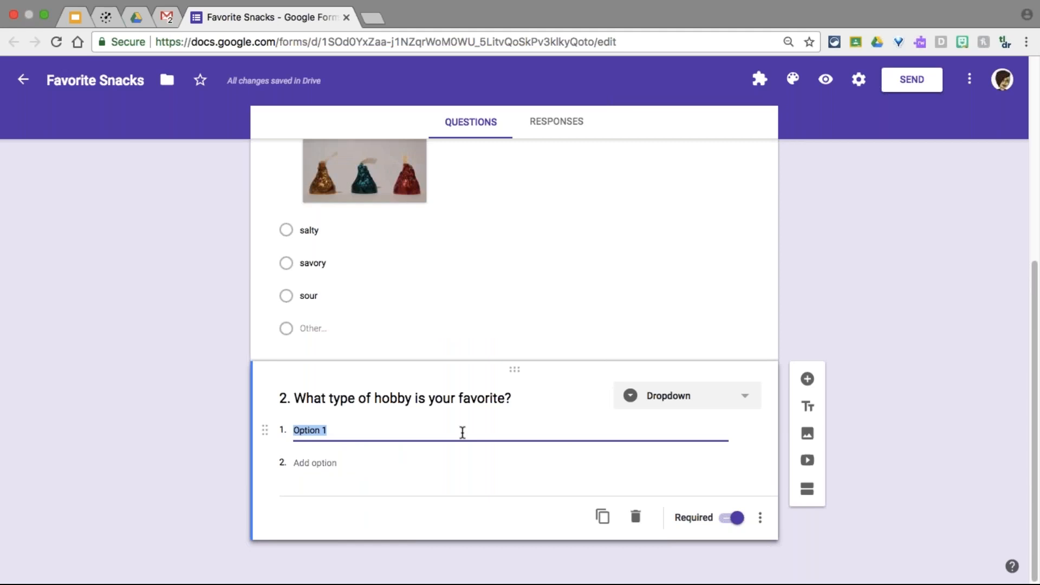
left_click(713, 399)
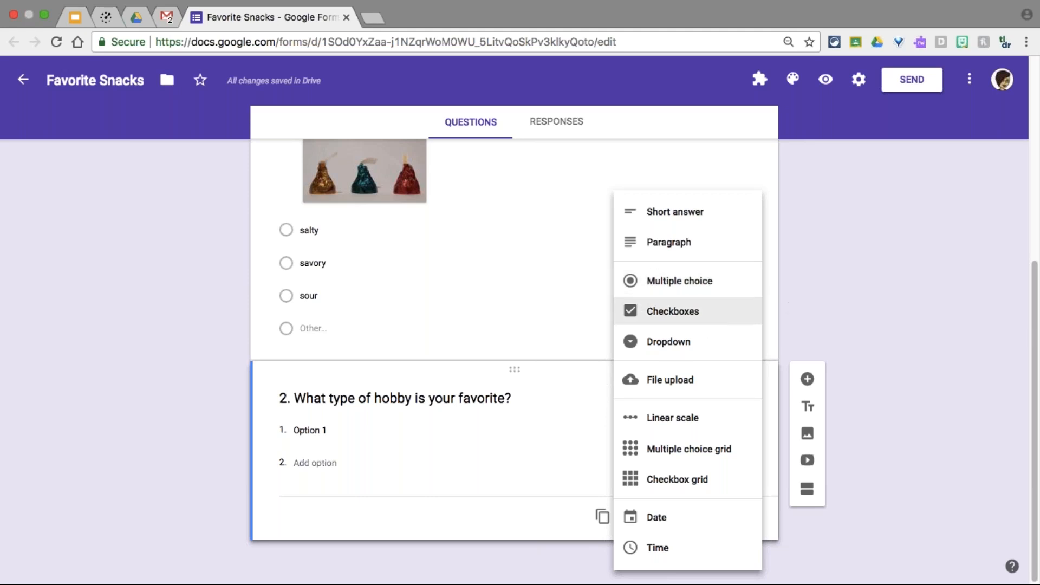
key("Down")
key("Return")
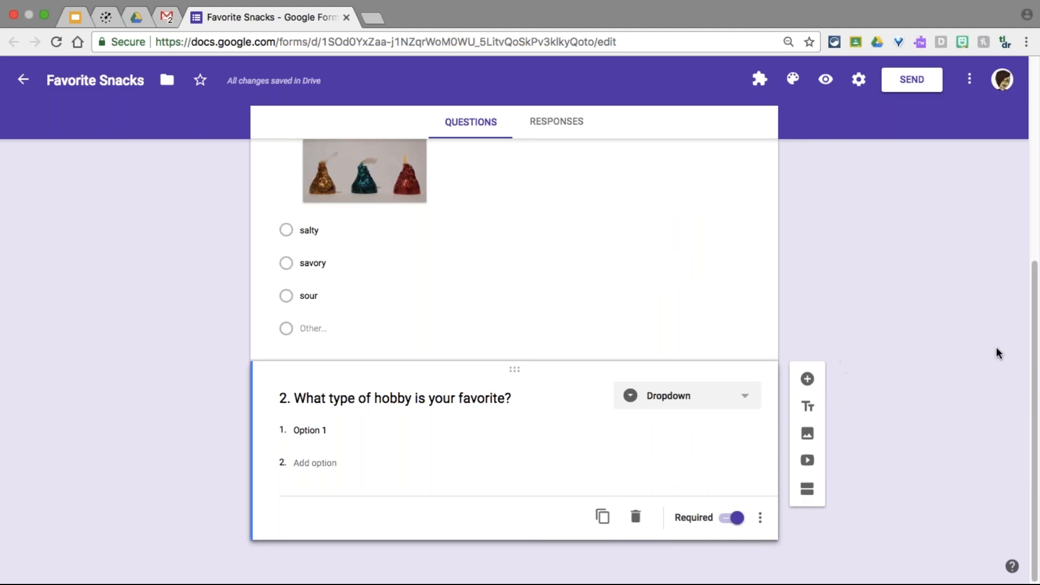
left_click_drag(1033, 340, 1032, 189)
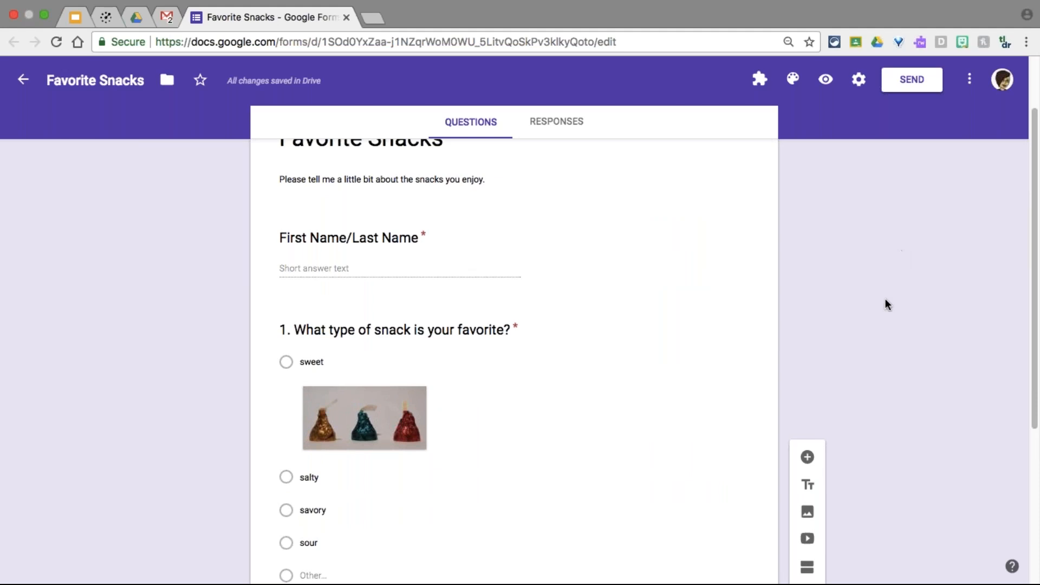
scroll(887, 304, "down", 3)
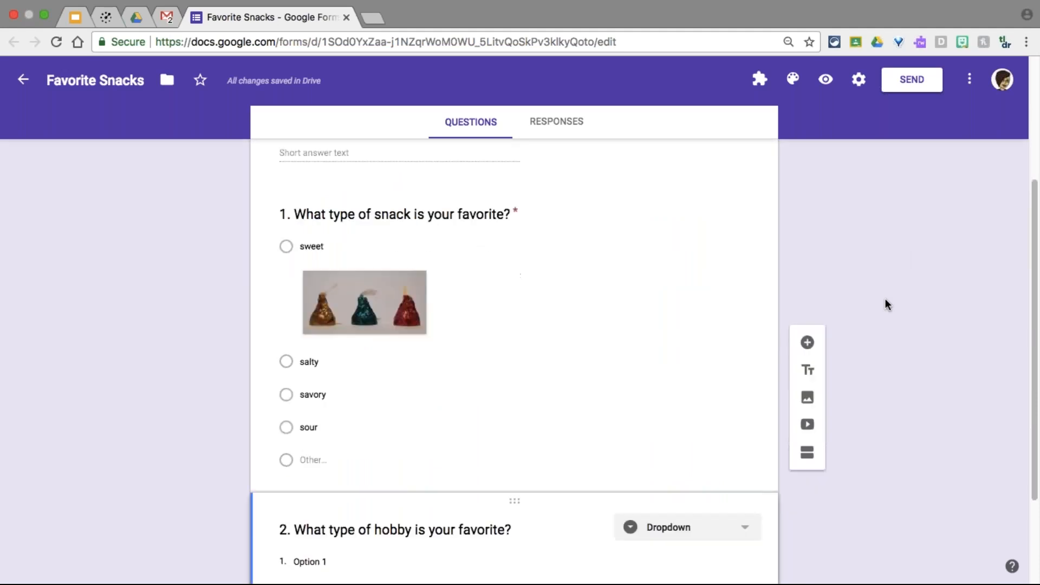
scroll(887, 305, "up", 5)
left_click(343, 222)
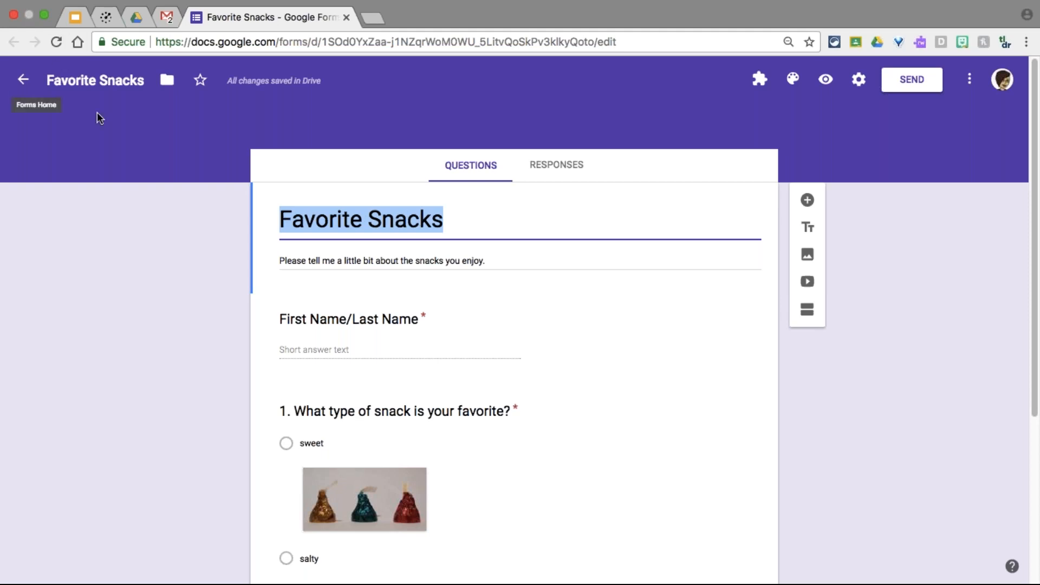
left_click(116, 80)
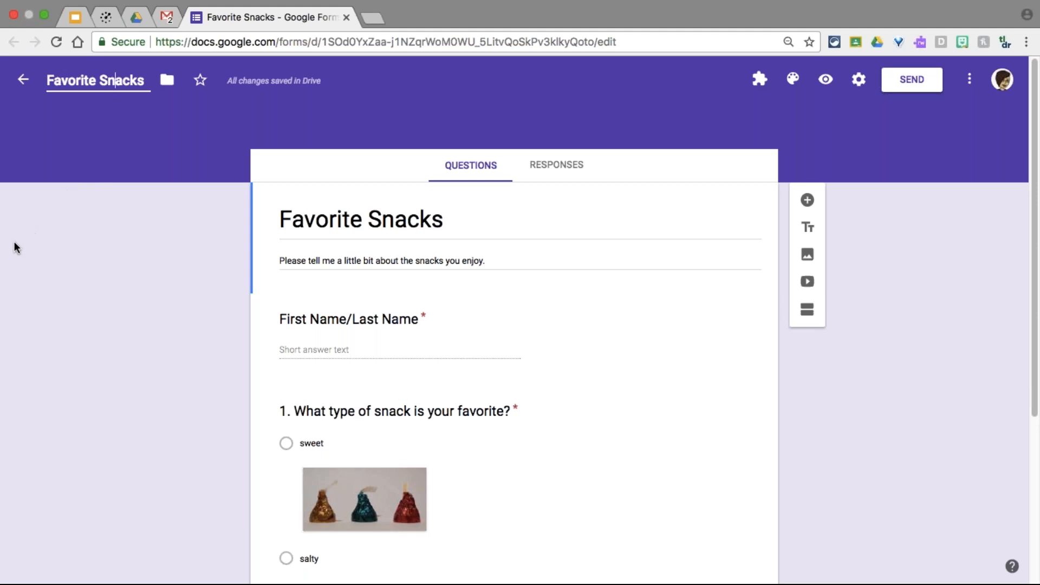
Step: Try light blue, teal and brown as the form's theme color
mouse_move(499, 1)
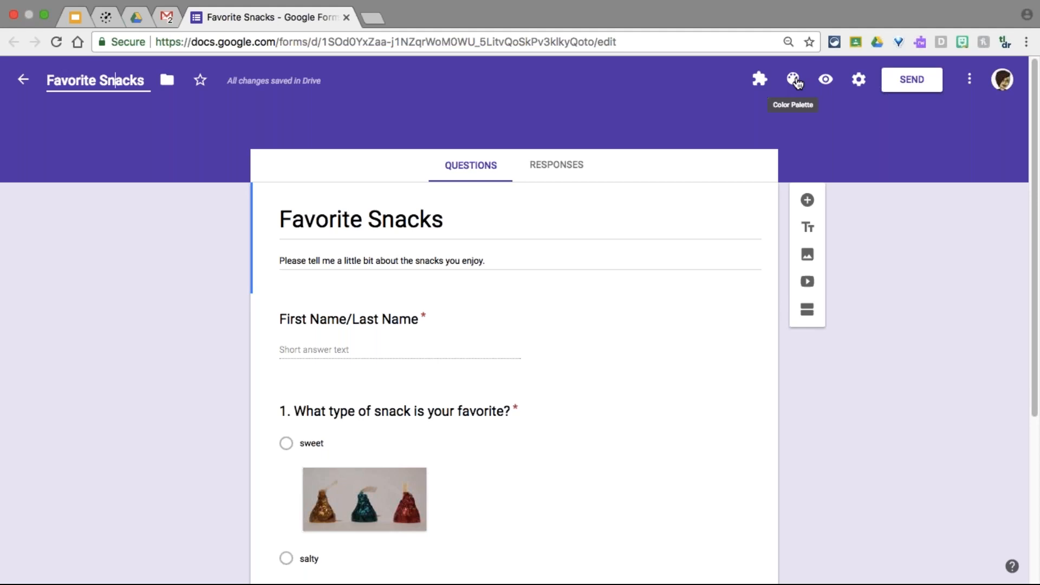
left_click(793, 81)
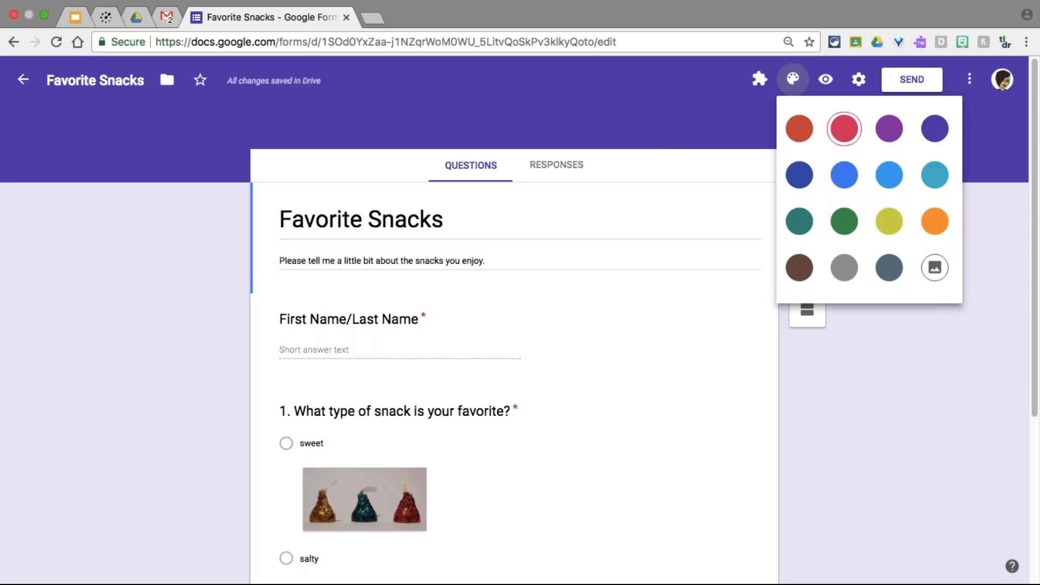
left_click(889, 174)
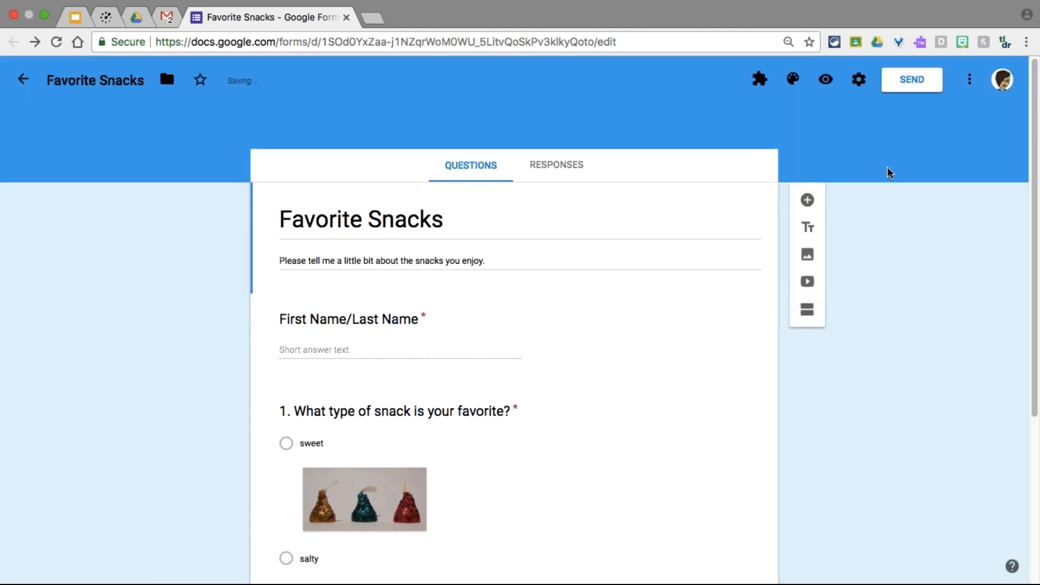
left_click(793, 82)
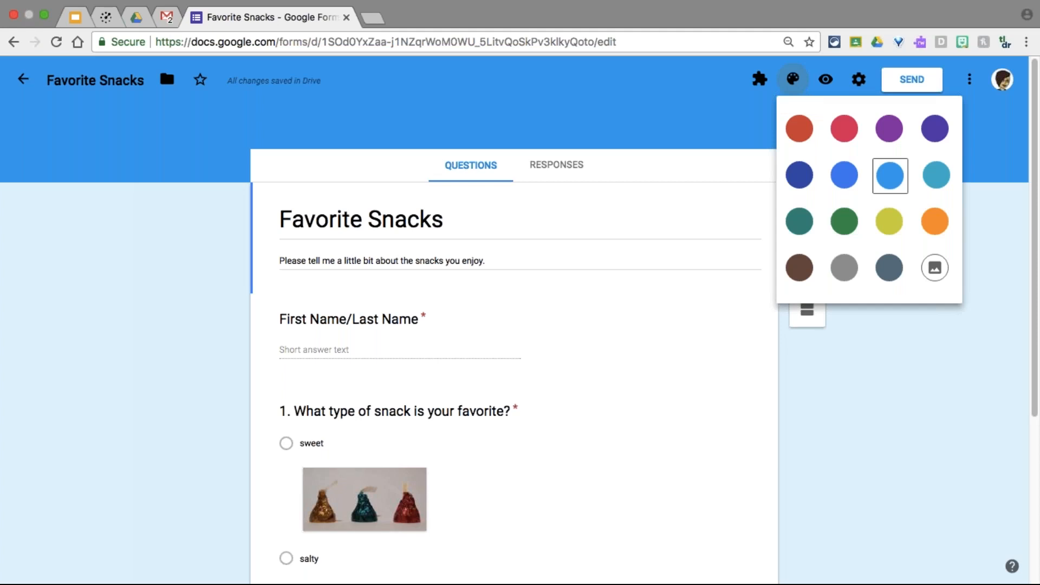
left_click(799, 221)
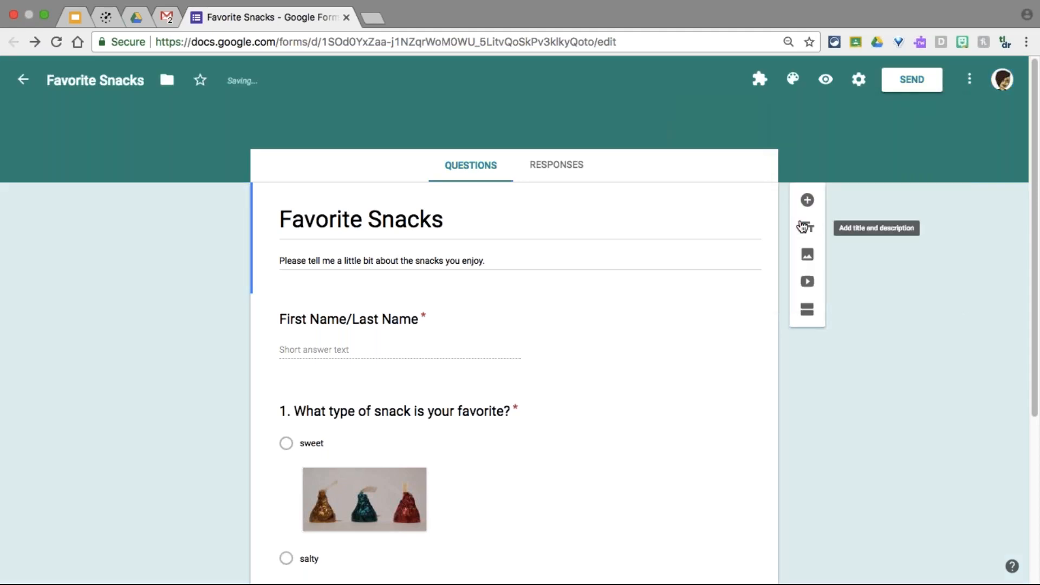
left_click(793, 80)
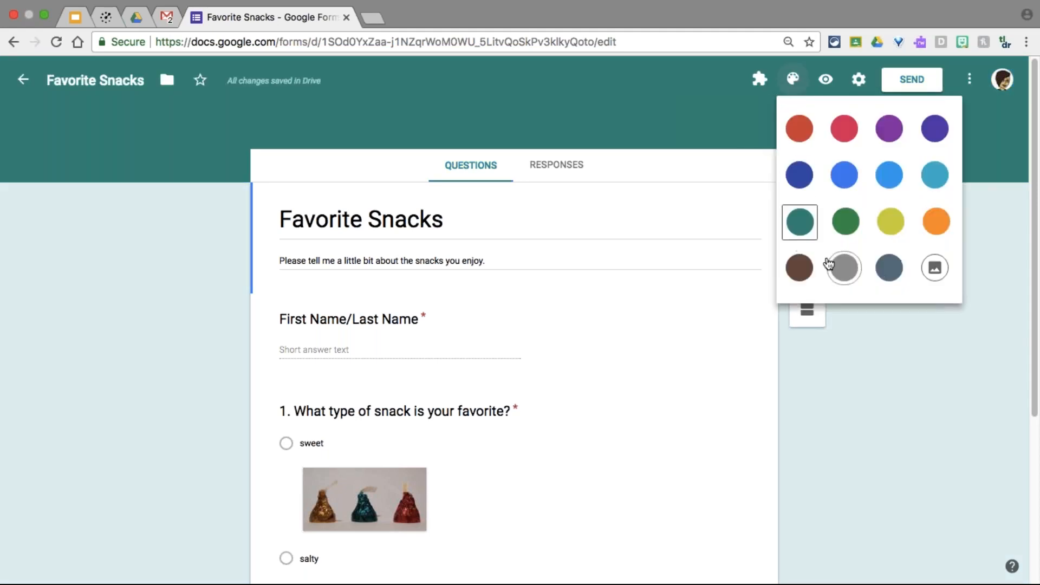
left_click(800, 267)
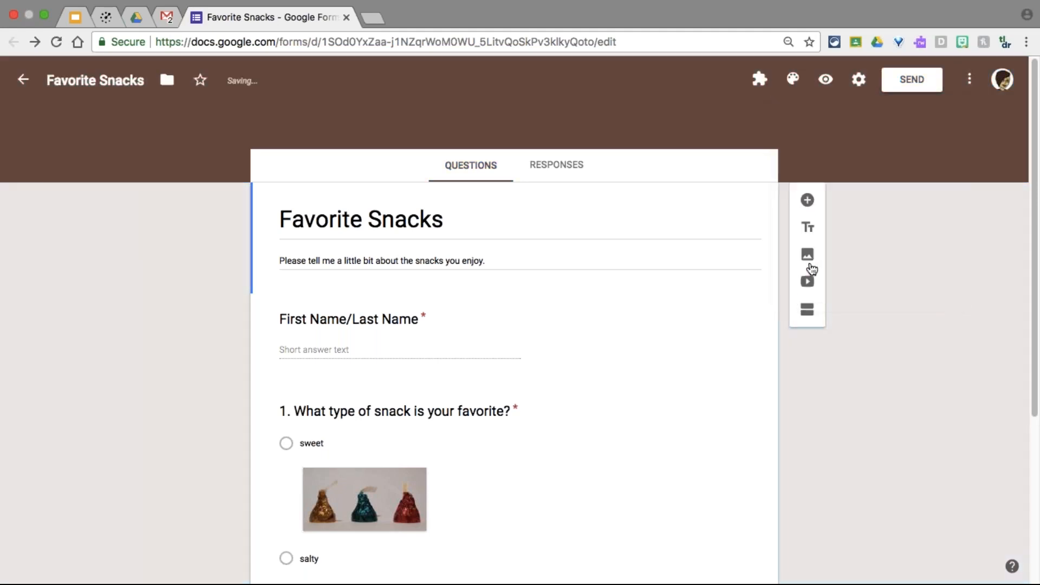
Step: Apply the popcorn picture with red-and-white striped boxes from the Food and dining themes as the form's header
left_click(794, 83)
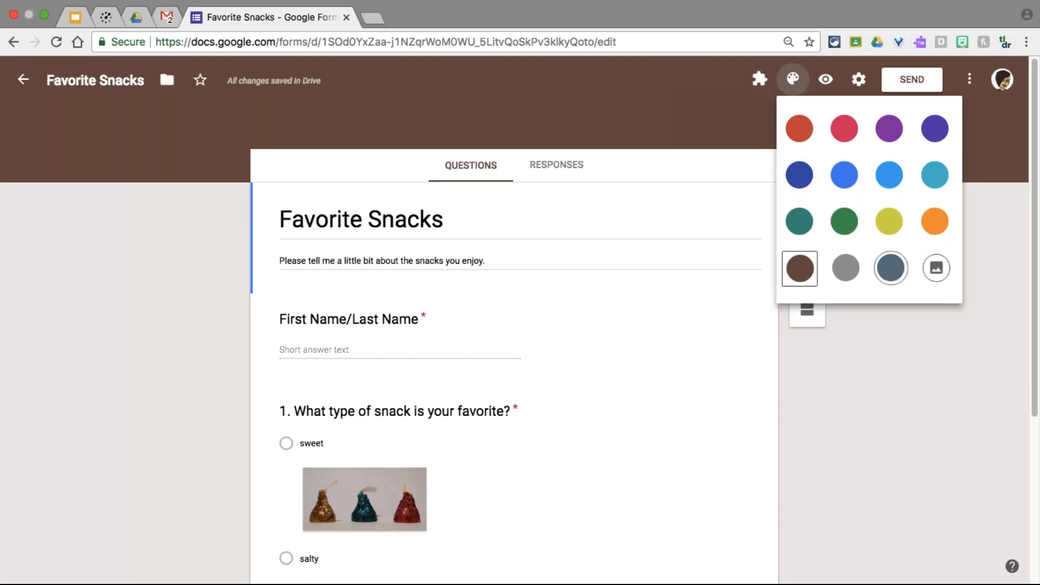
left_click(940, 267)
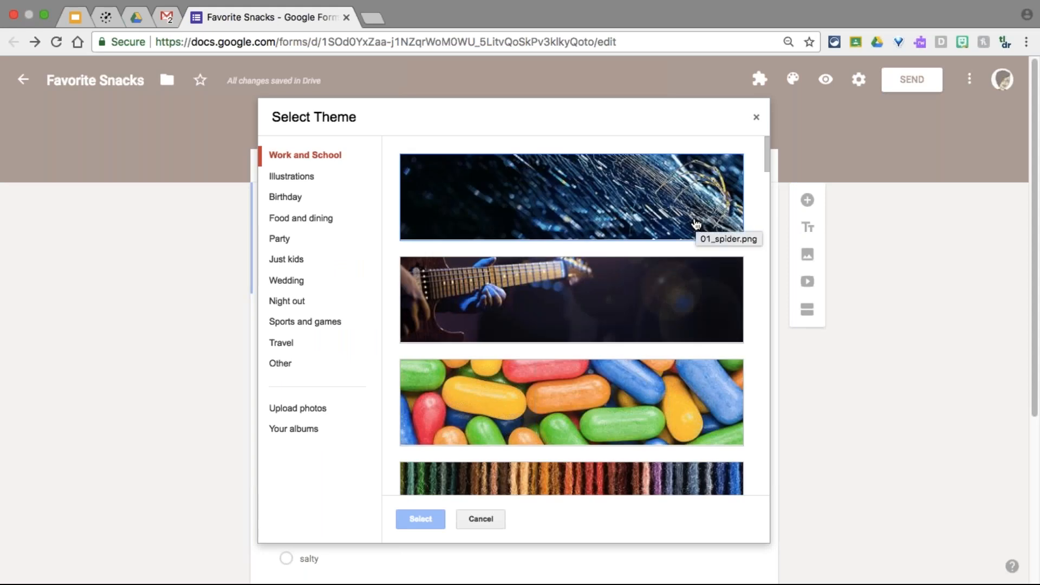
left_click(299, 223)
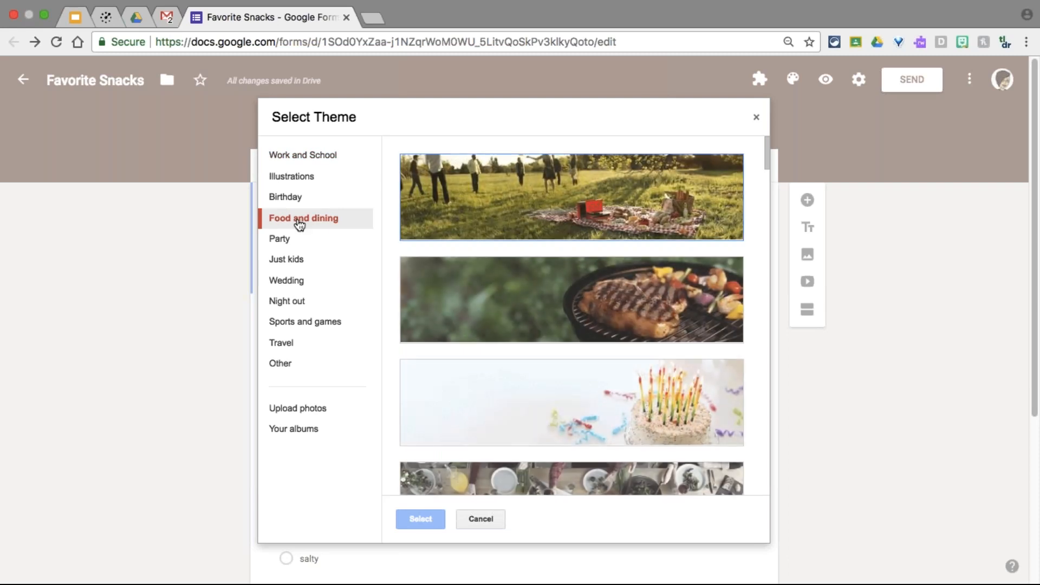
scroll(569, 376, "down", 15)
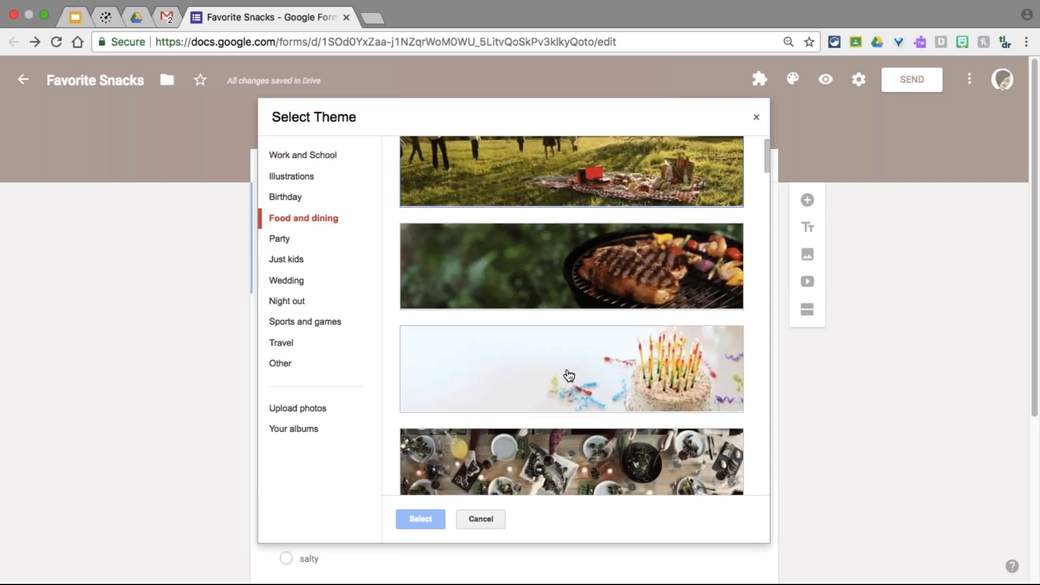
scroll(569, 375, "up", 1)
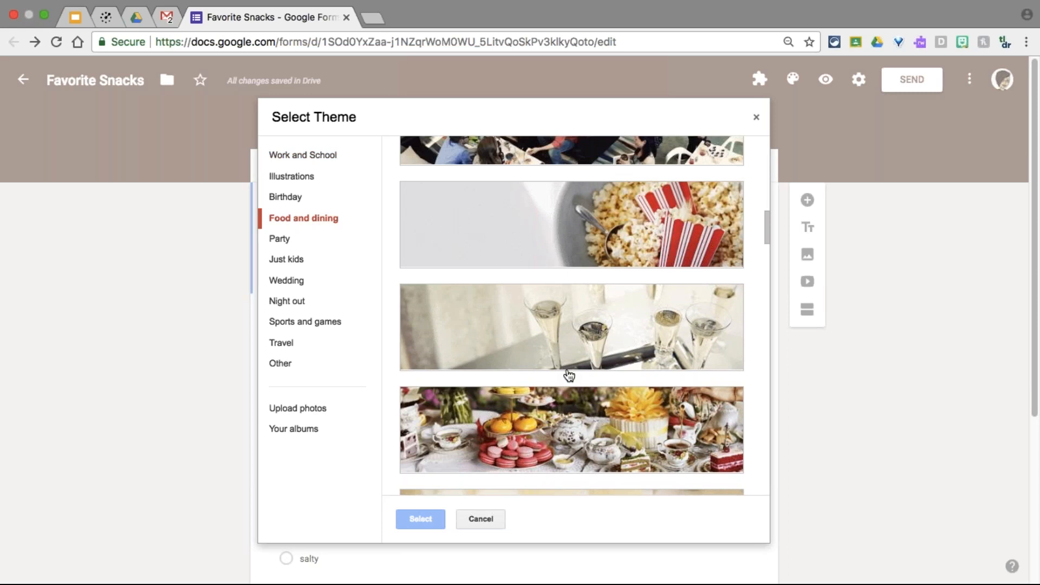
left_click(596, 217)
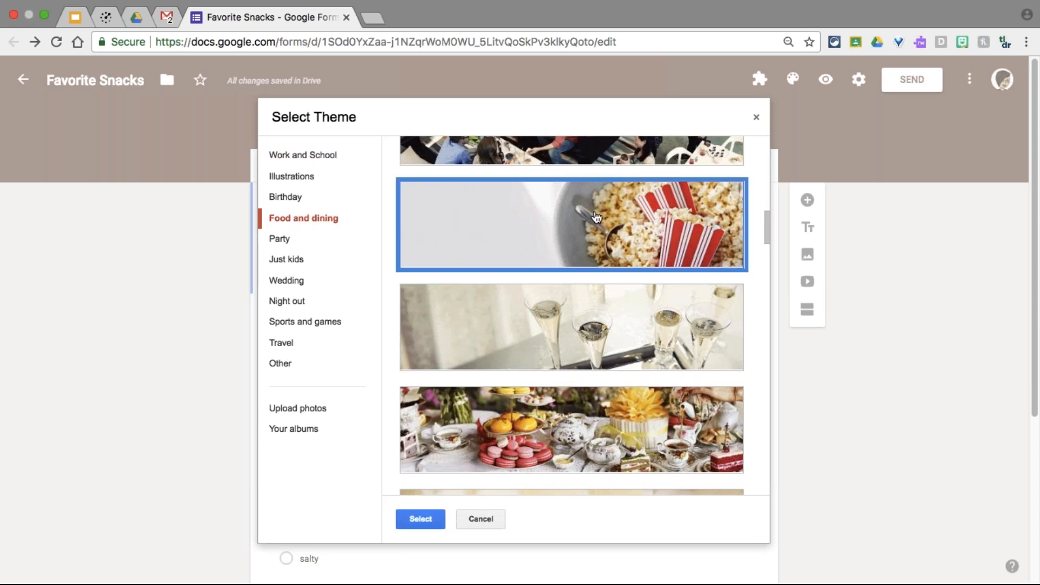
left_click(428, 518)
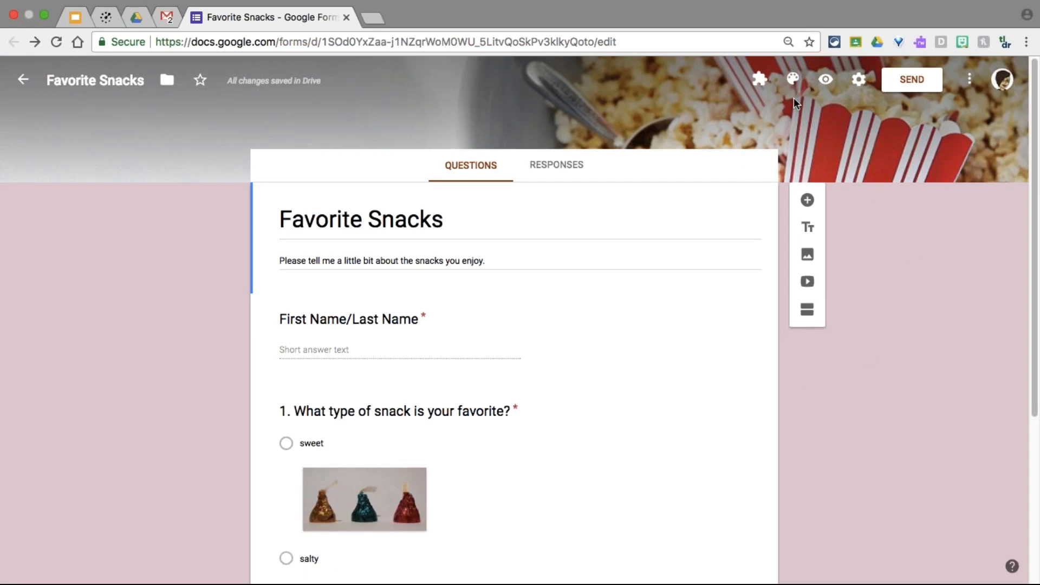
Step: Browse the Birthday and Work and School header themes, trying the laboratory flasks and colored pencils pictures
left_click(793, 80)
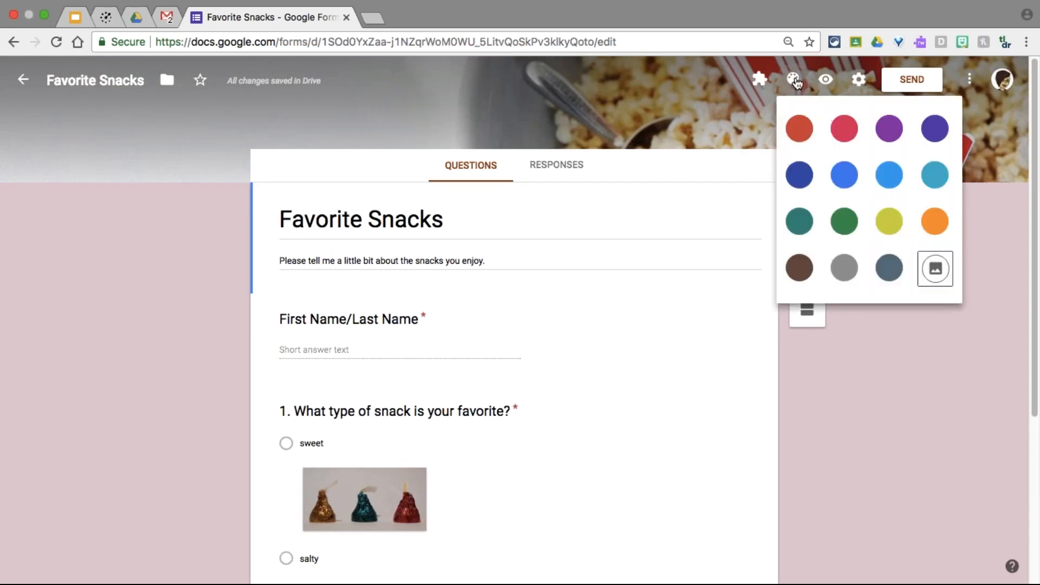
left_click(933, 269)
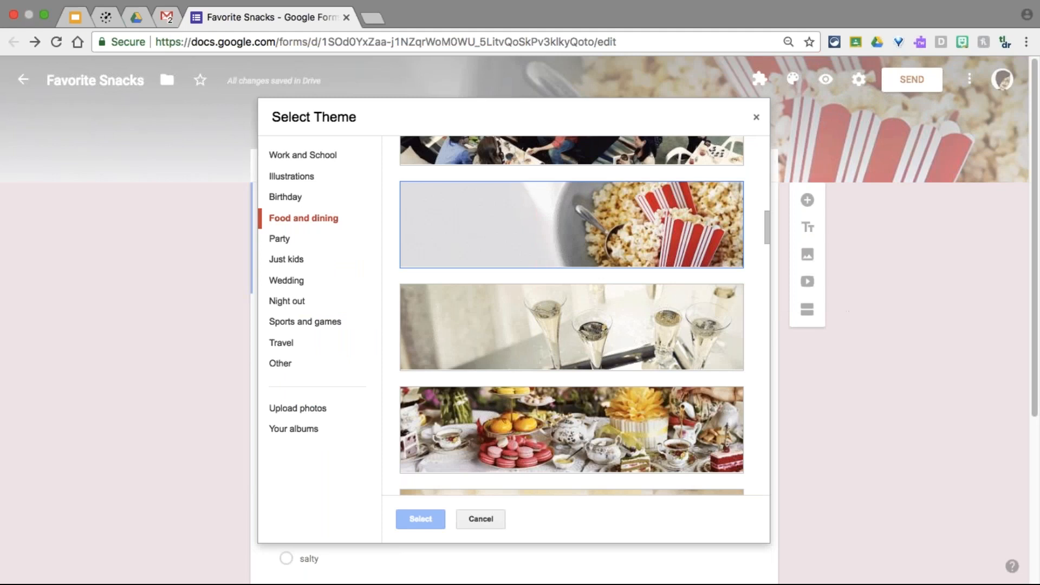
left_click(344, 196)
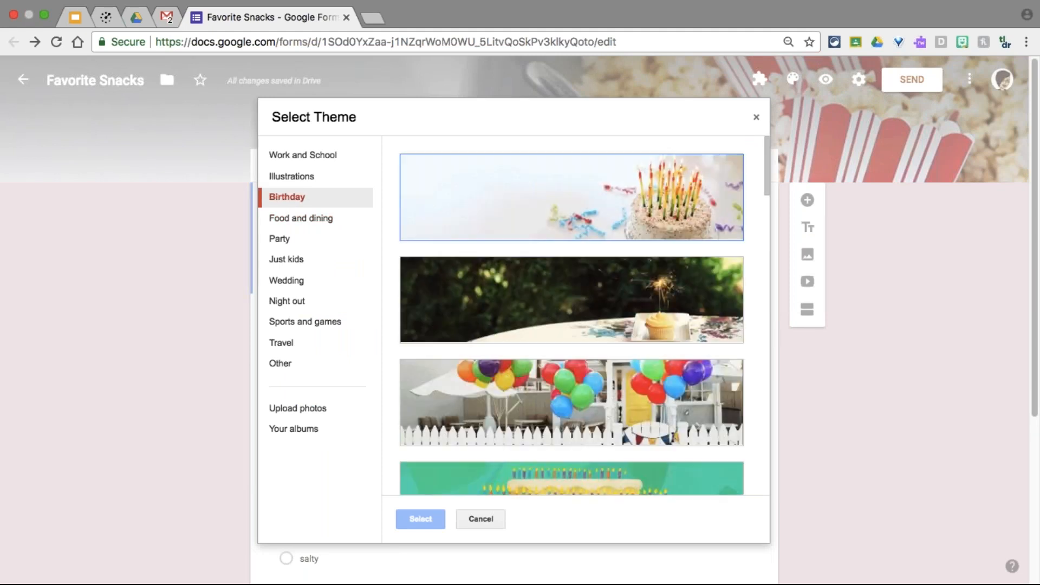
left_click(301, 160)
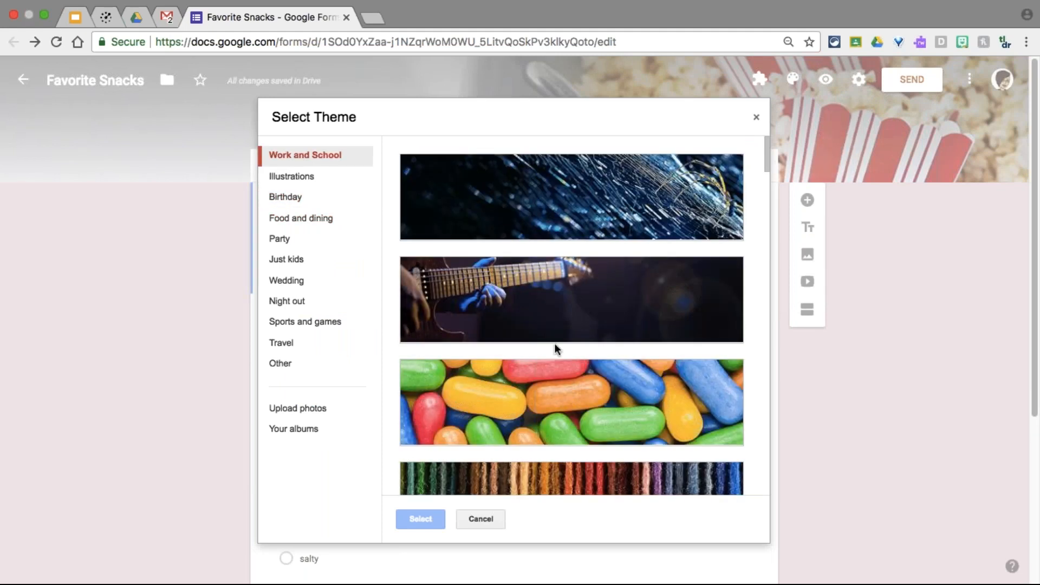
scroll(507, 231, "down", 7)
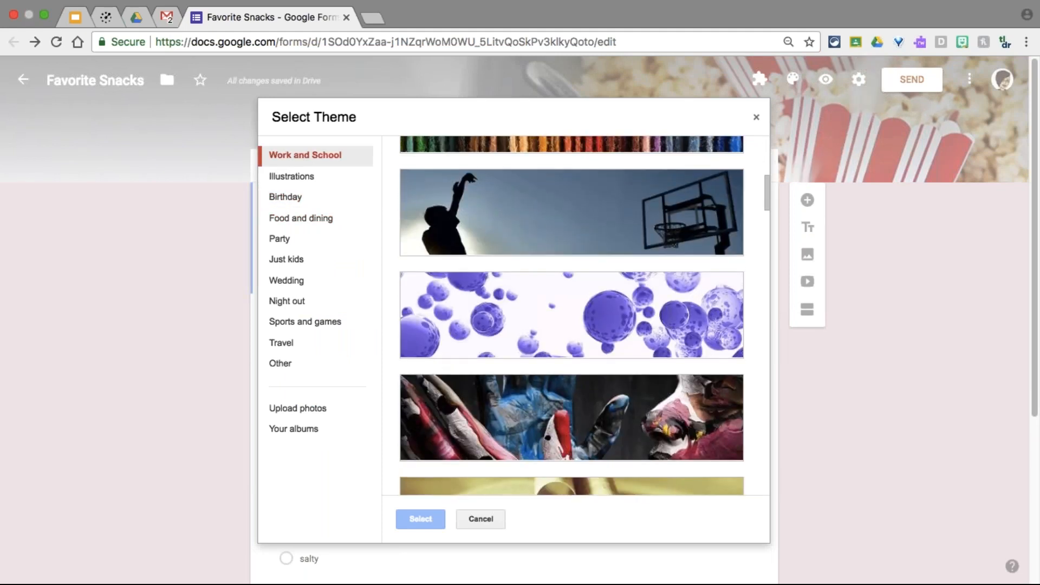
scroll(579, 303, "down", 5)
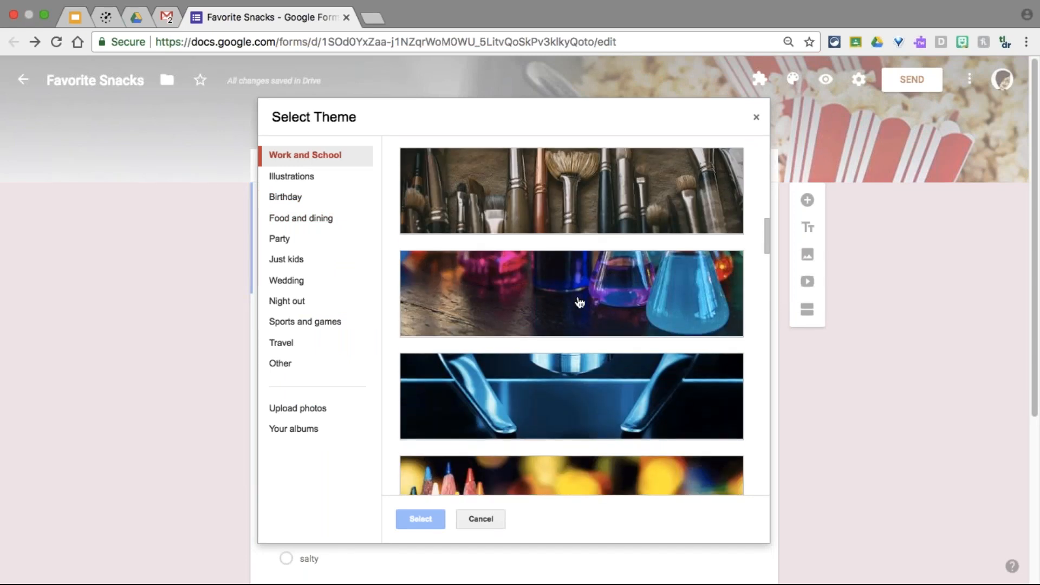
left_click(580, 303)
scroll(566, 400, "down", 4)
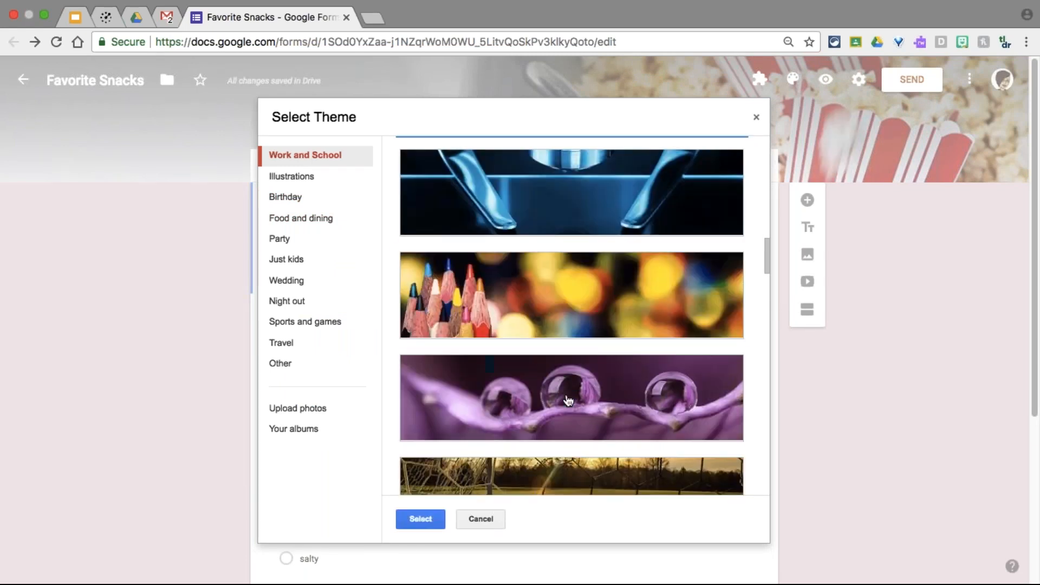
left_click(564, 302)
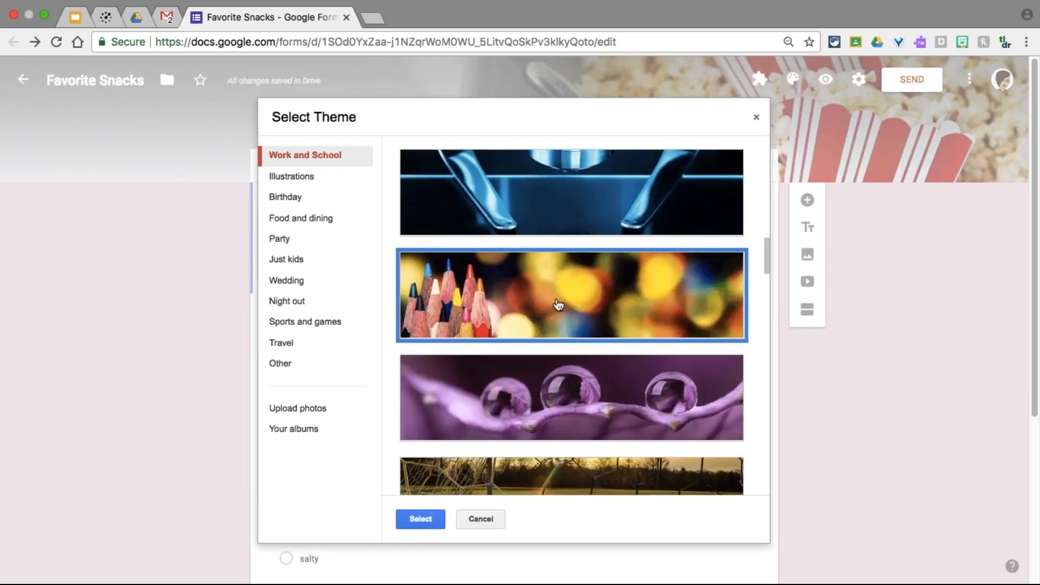
scroll(560, 311, "down", 1)
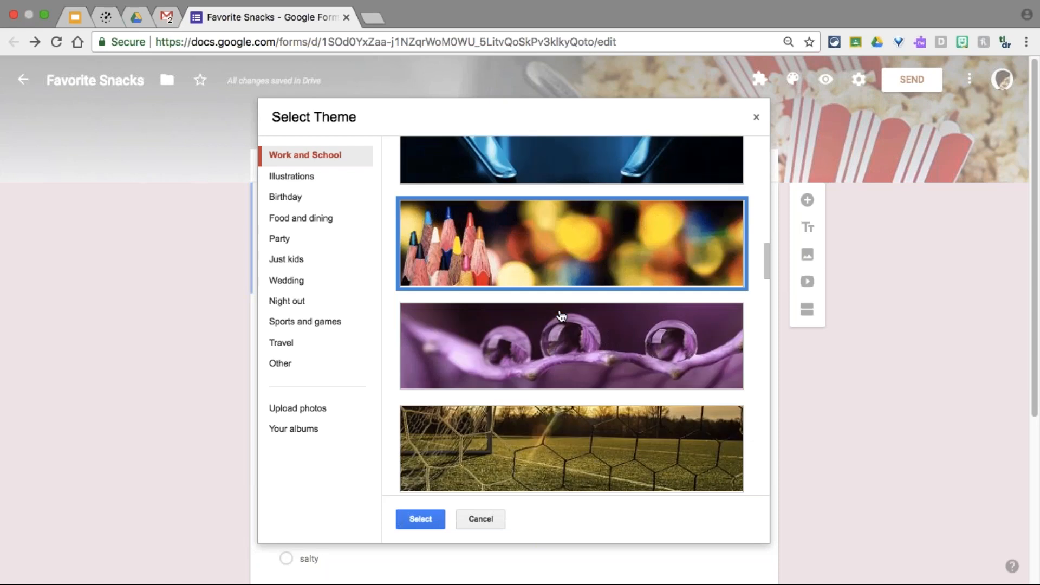
scroll(559, 314, "down", 7)
scroll(563, 312, "up", 3)
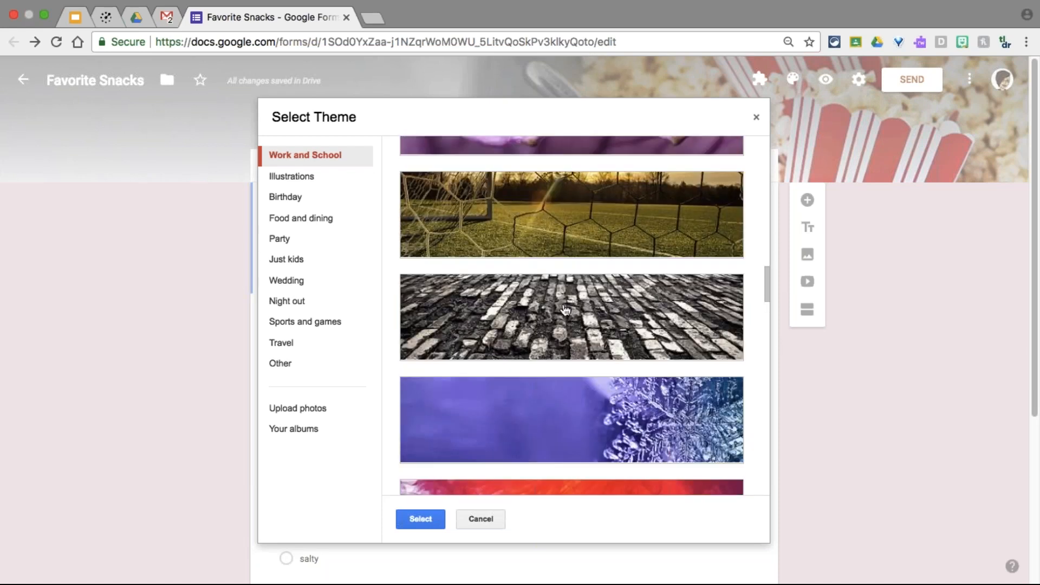
scroll(577, 446, "down", 1)
scroll(577, 446, "down", 10)
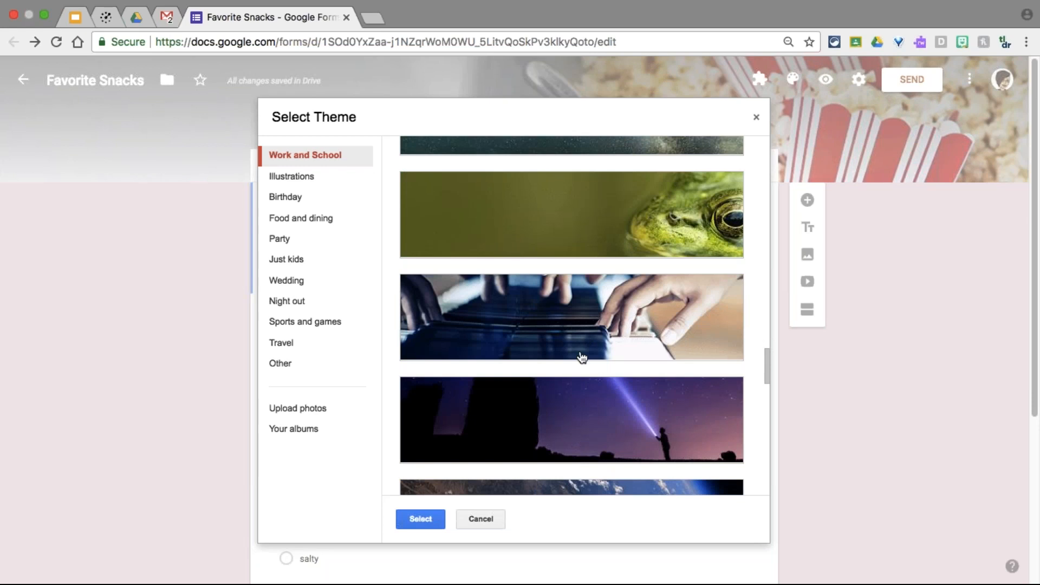
scroll(565, 457, "down", 6)
scroll(567, 459, "down", 10)
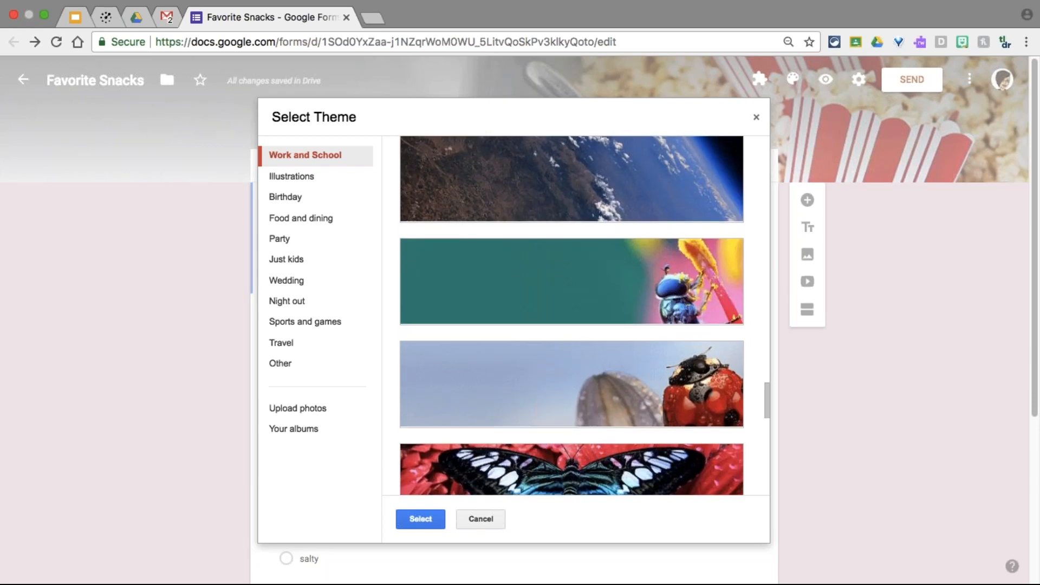
scroll(575, 443, "down", 4)
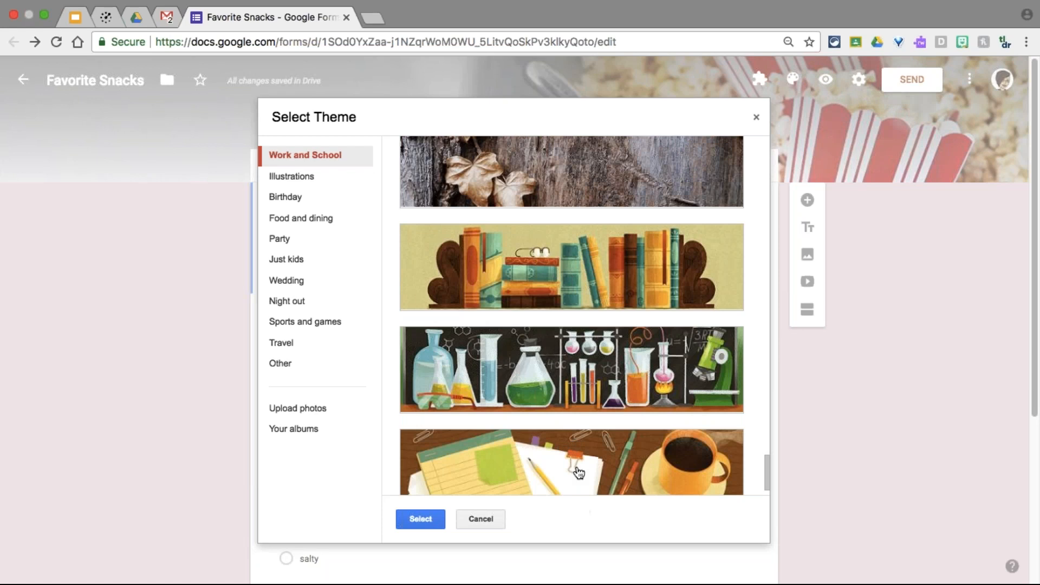
scroll(576, 474, "down", 1)
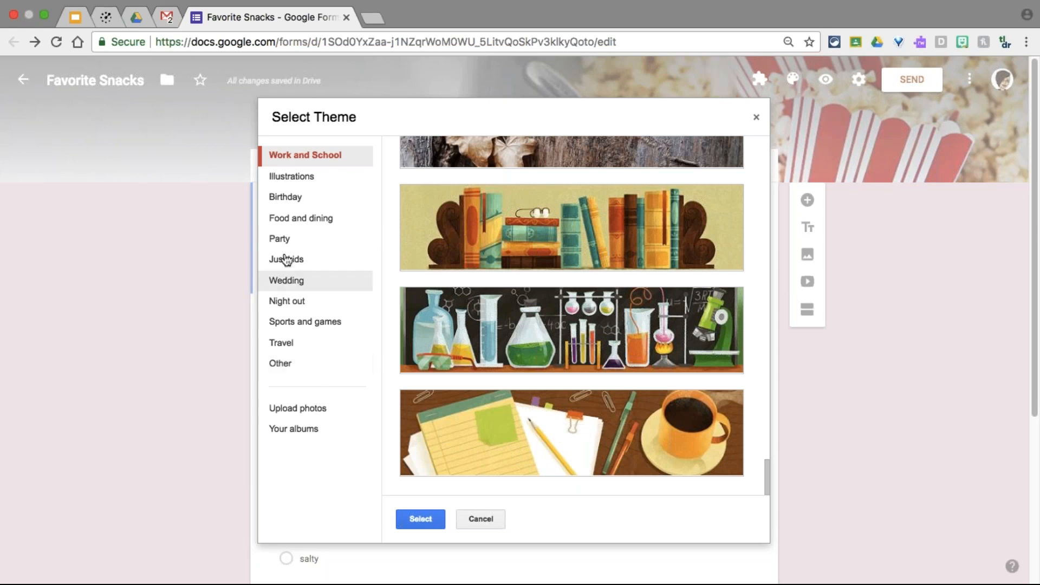
Step: Look through further theme categories and apply the film projector picture from the Other themes as the form's header
left_click(280, 239)
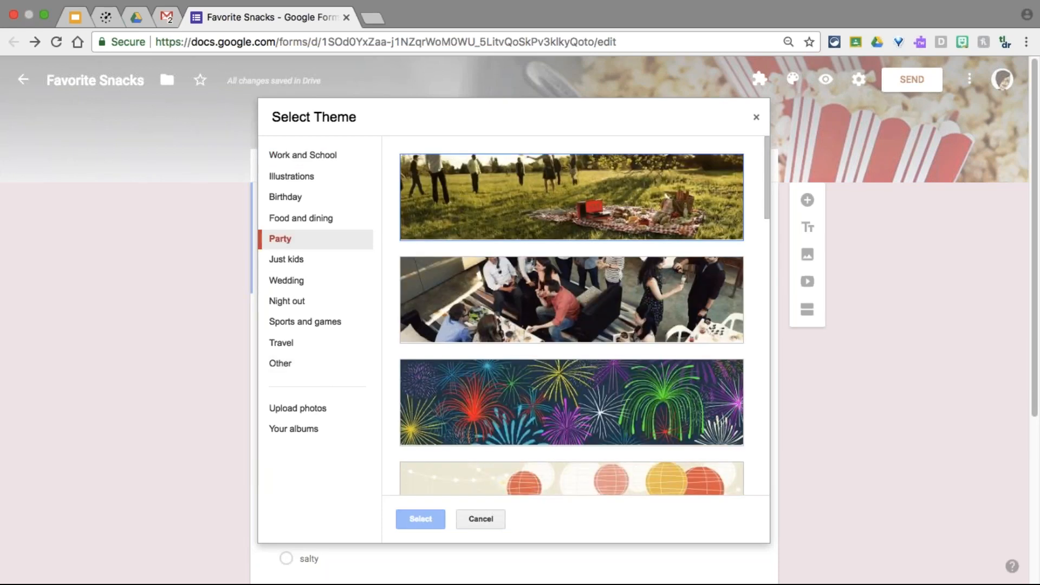
left_click(282, 262)
left_click(288, 284)
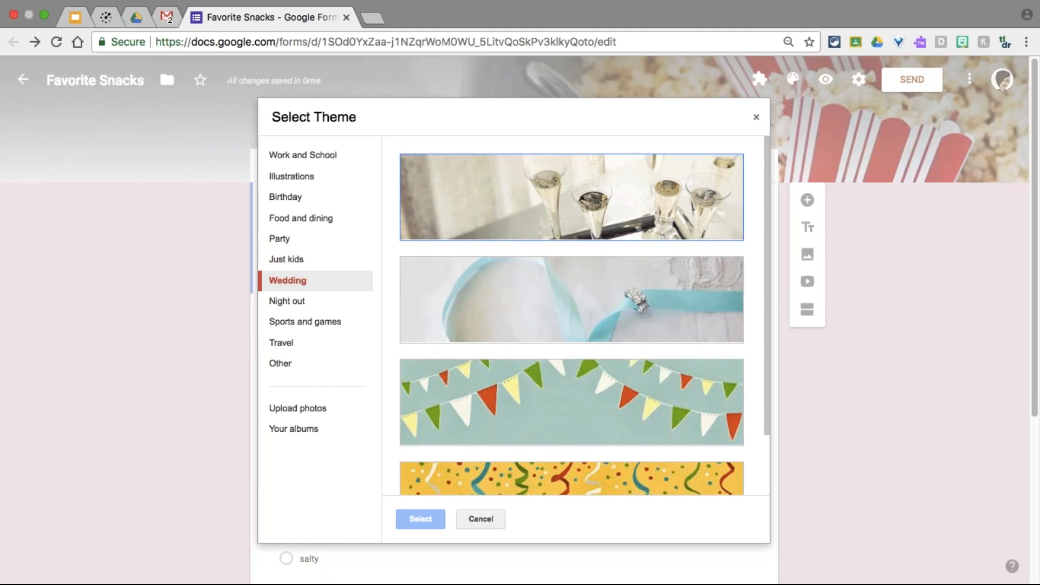
left_click(290, 344)
left_click(281, 362)
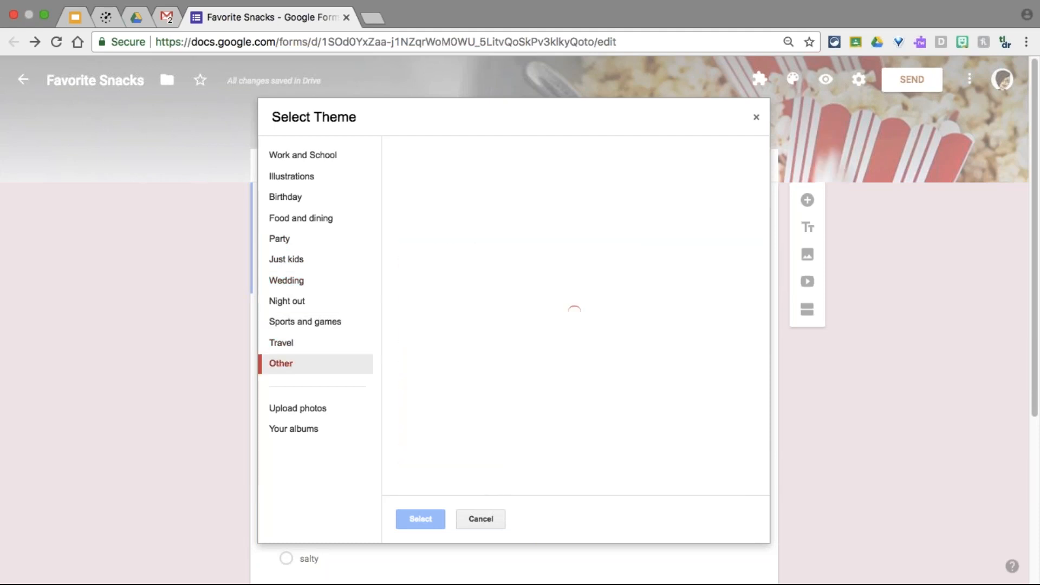
scroll(528, 391, "down", 10)
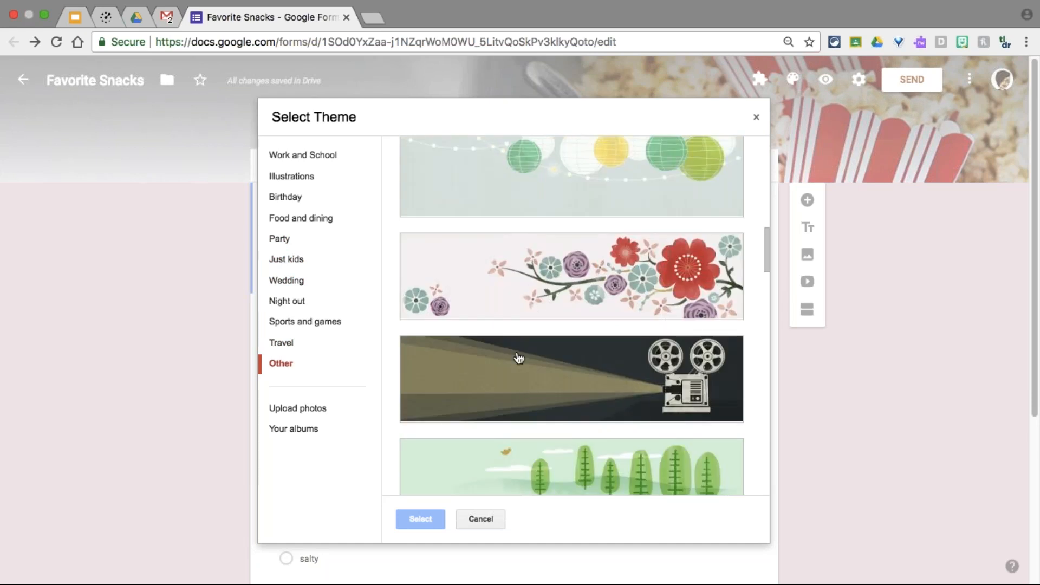
left_click(519, 359)
left_click(437, 520)
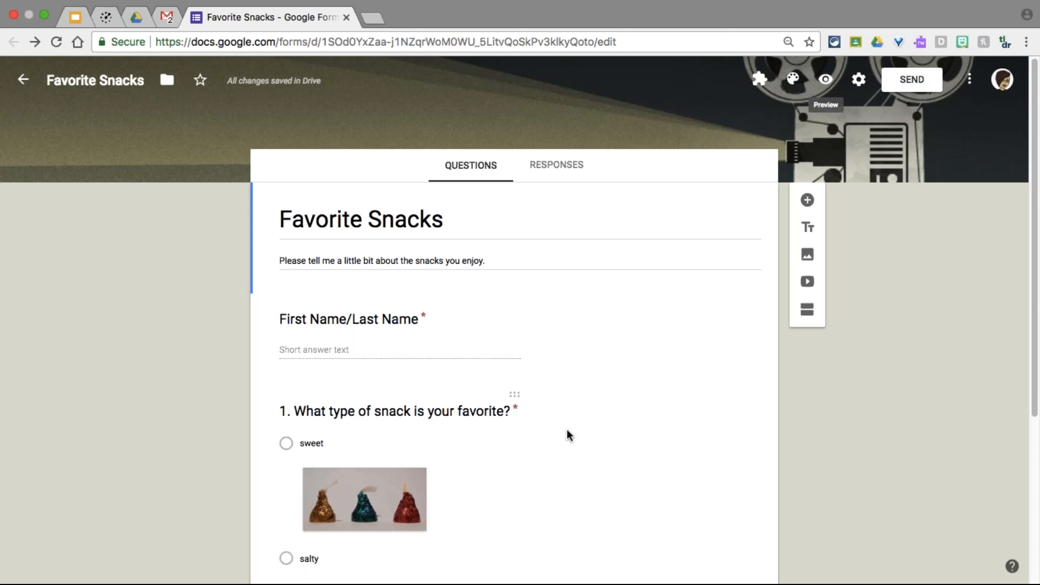
Step: Preview the form as respondents see it, return to the editor and star the form
left_click(825, 81)
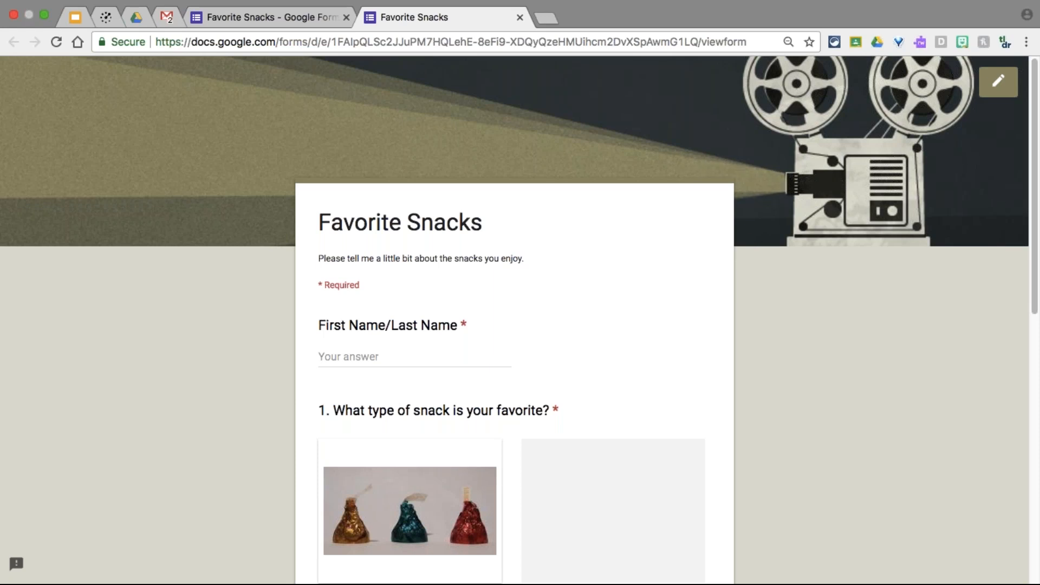
left_click(283, 18)
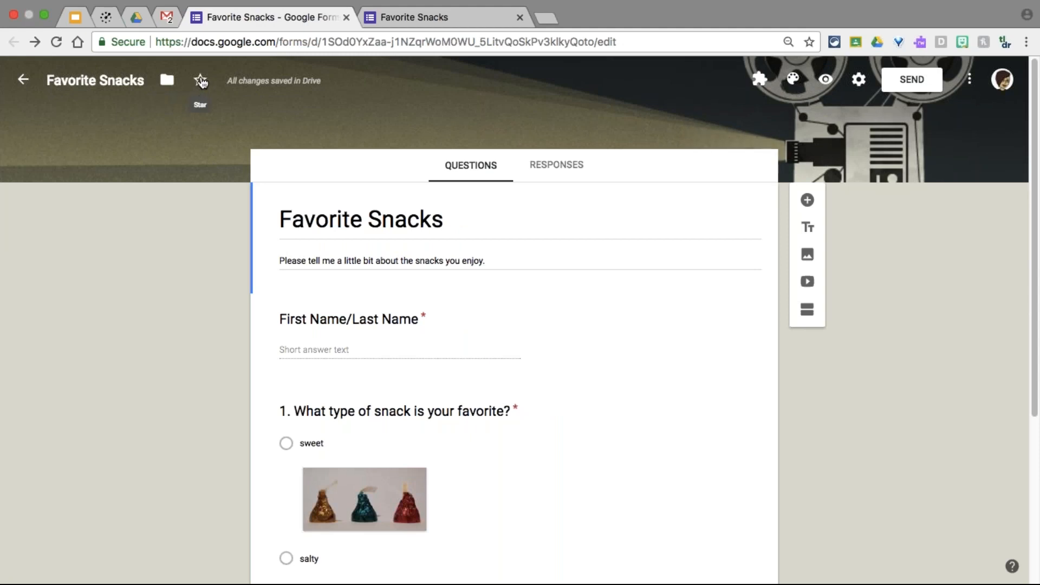
left_click(201, 81)
Step: Check the form's responses and return to its questions
left_click(477, 167)
left_click(563, 167)
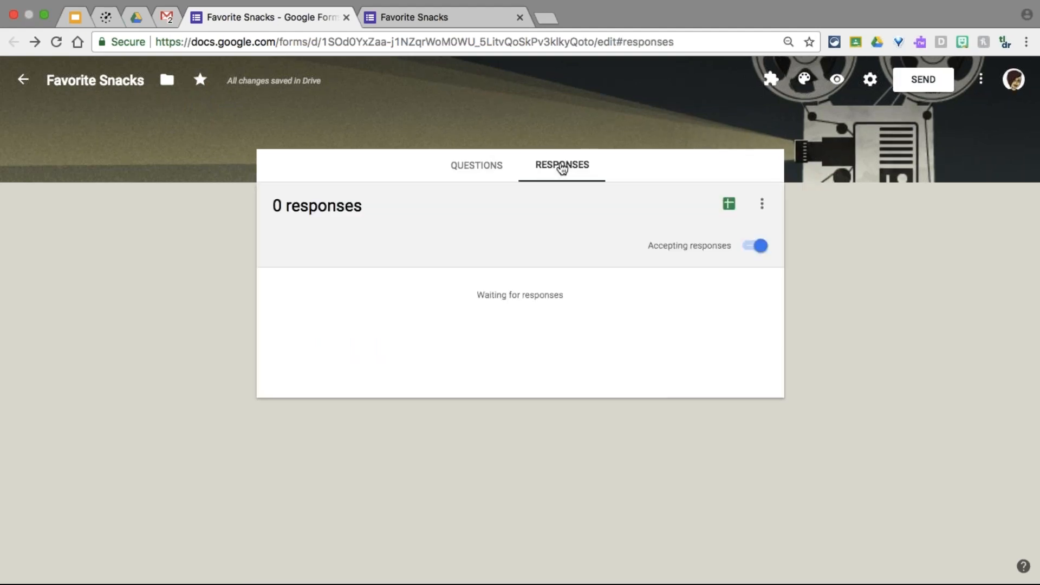
left_click(477, 166)
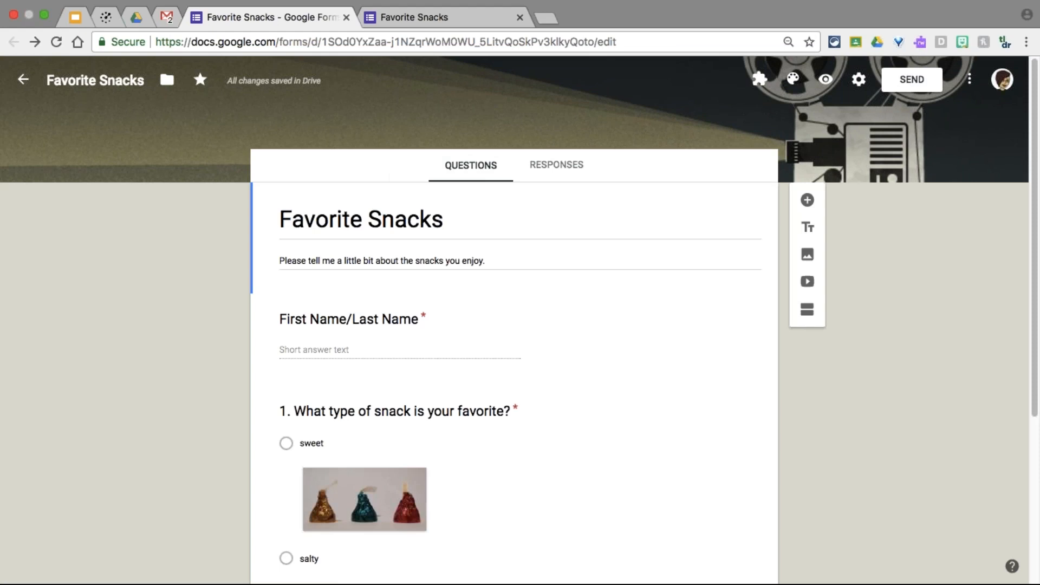
Step: Revisit the form preview, dismiss the low-battery notification and return to the form editor
left_click(417, 21)
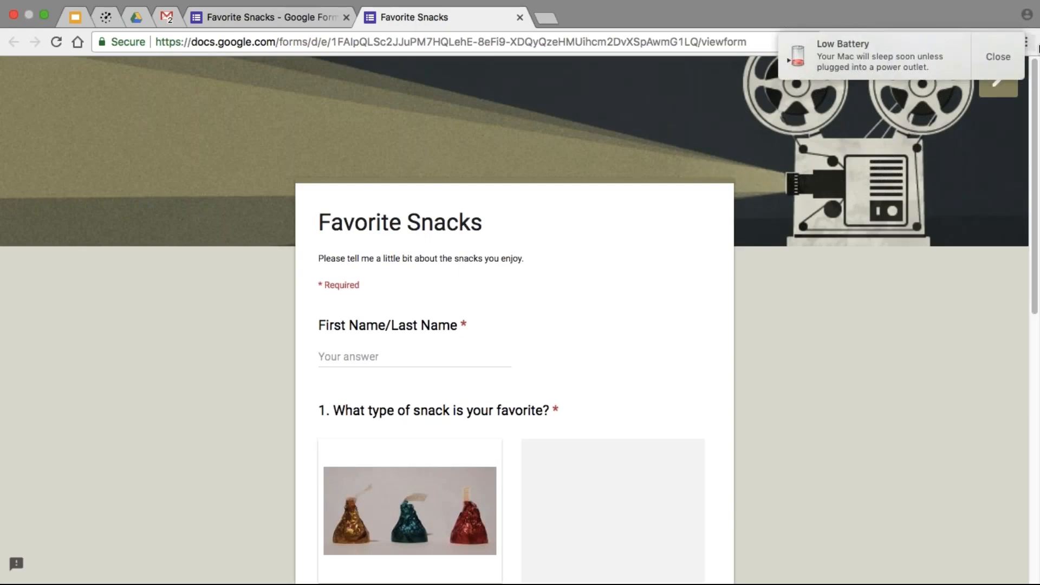
left_click(998, 57)
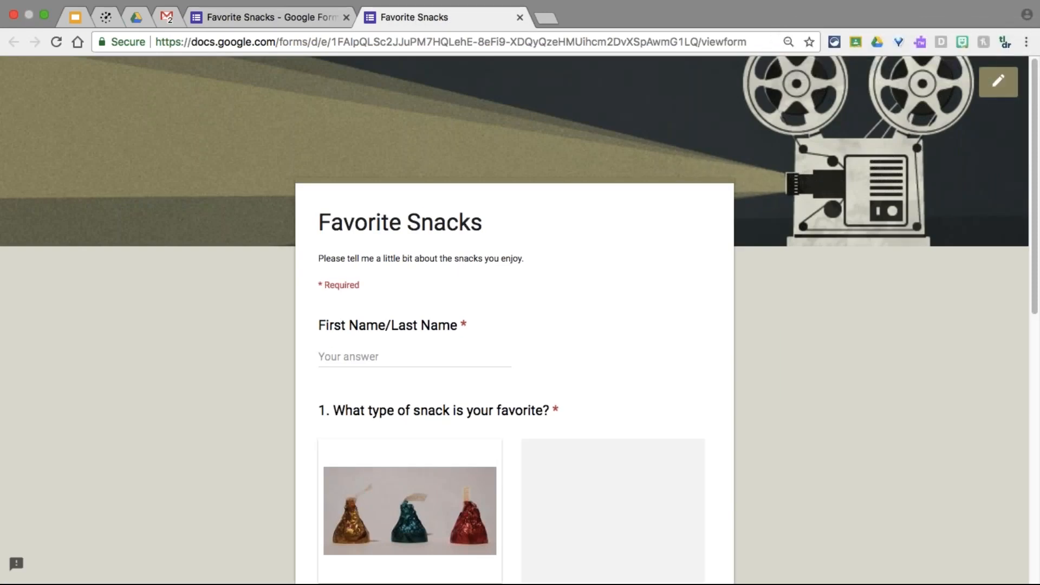
left_click(295, 19)
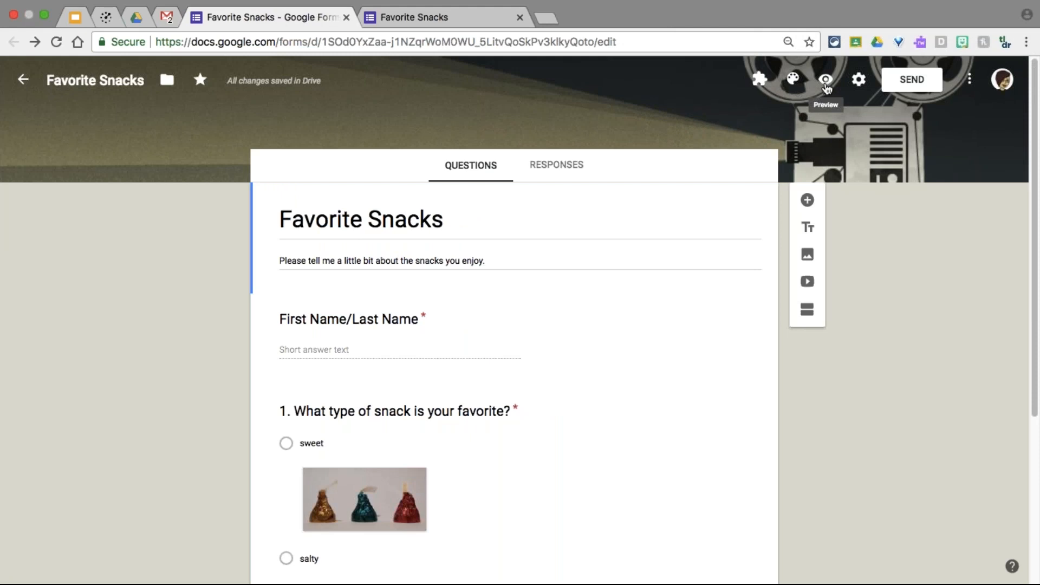
Step: Try the email collection, response receipts and 1-response limit options in the form's general settings, and clear them again
left_click(860, 80)
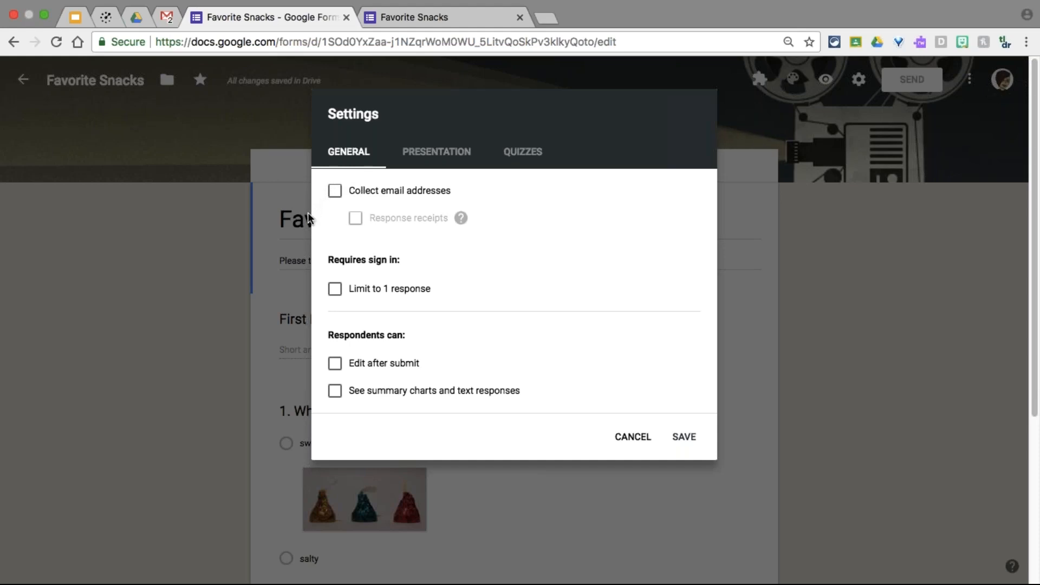
left_click(336, 197)
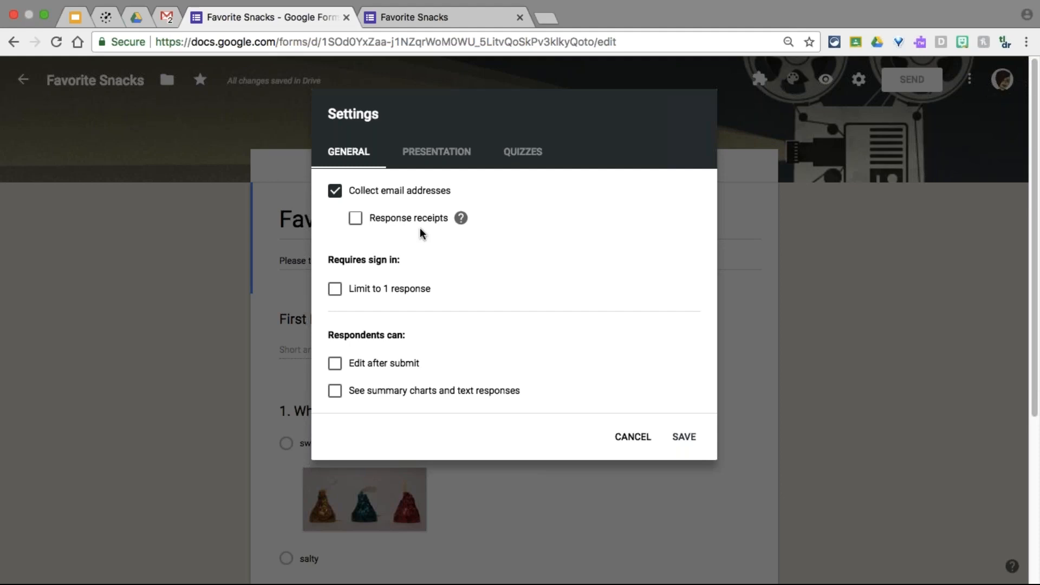
left_click(355, 219)
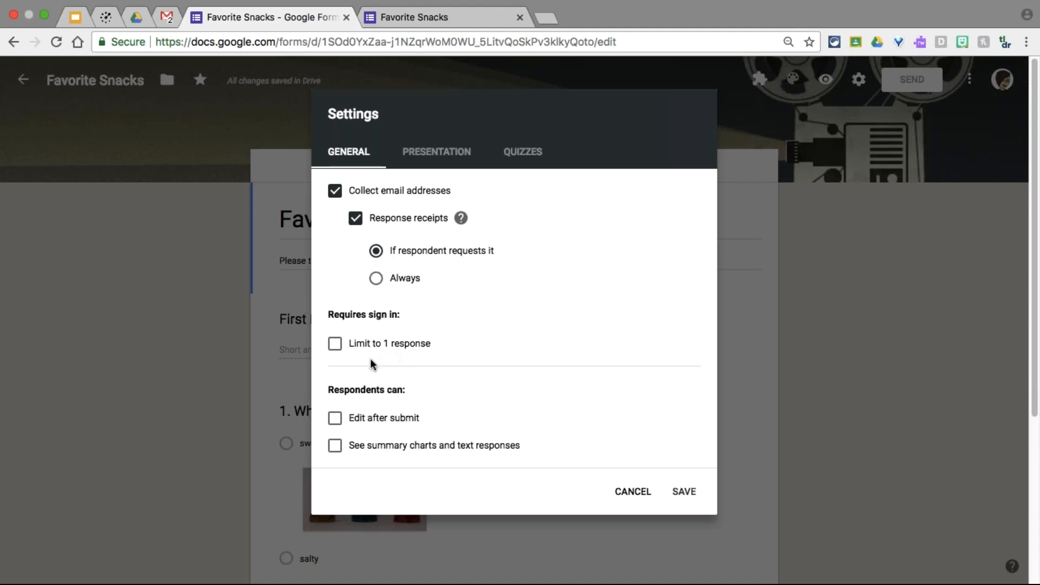
left_click(335, 345)
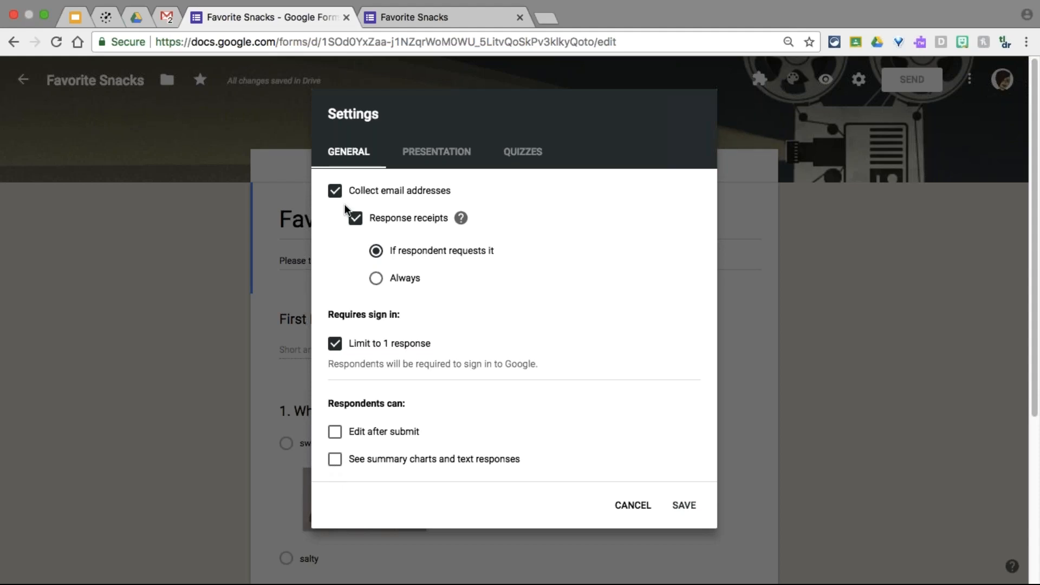
left_click(336, 191)
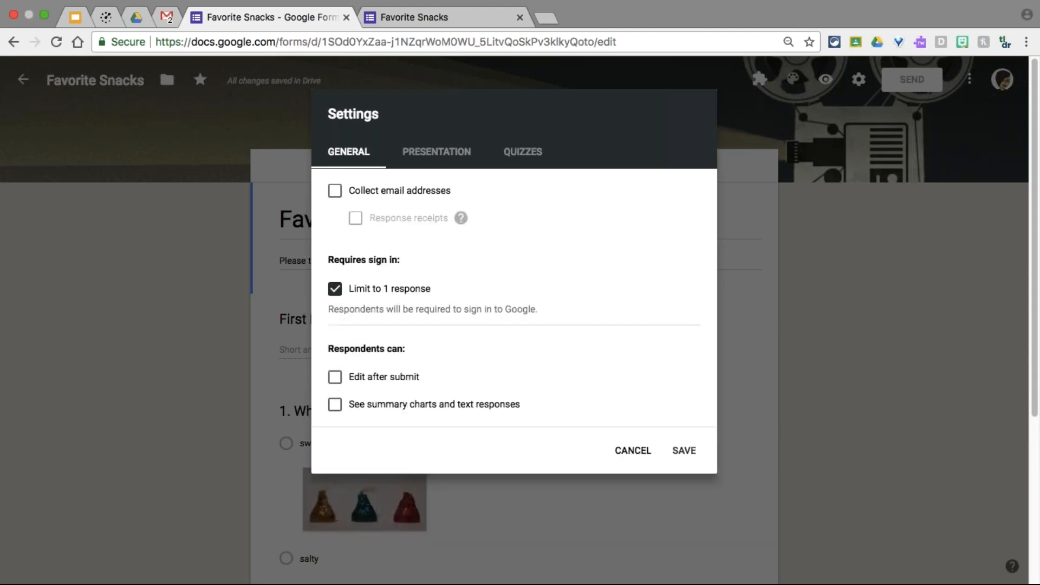
left_click(335, 290)
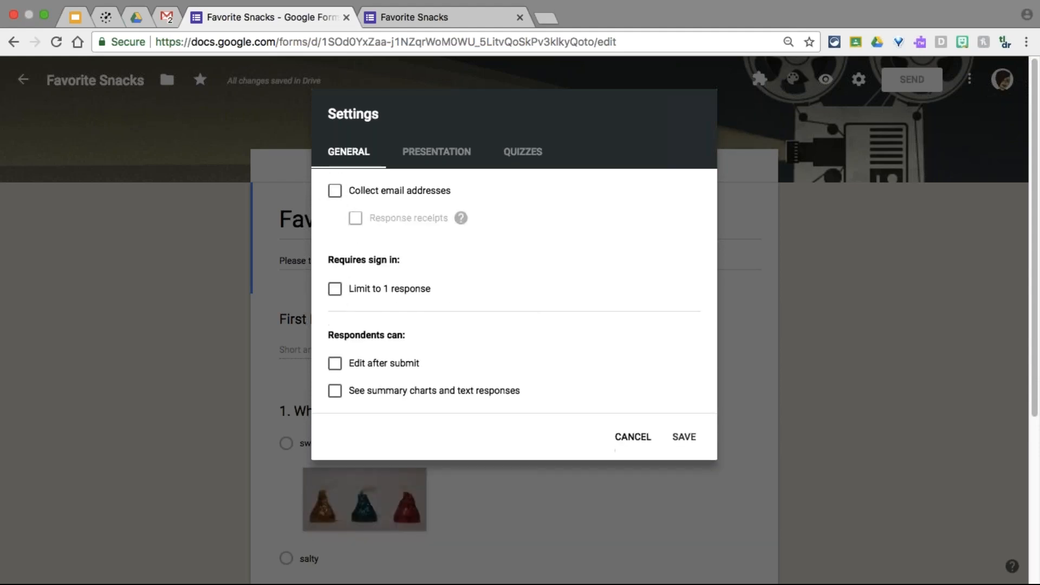
Step: Turn on the progress bar, shuffled question order and the link to submit another response in the form's presentation settings
left_click(439, 159)
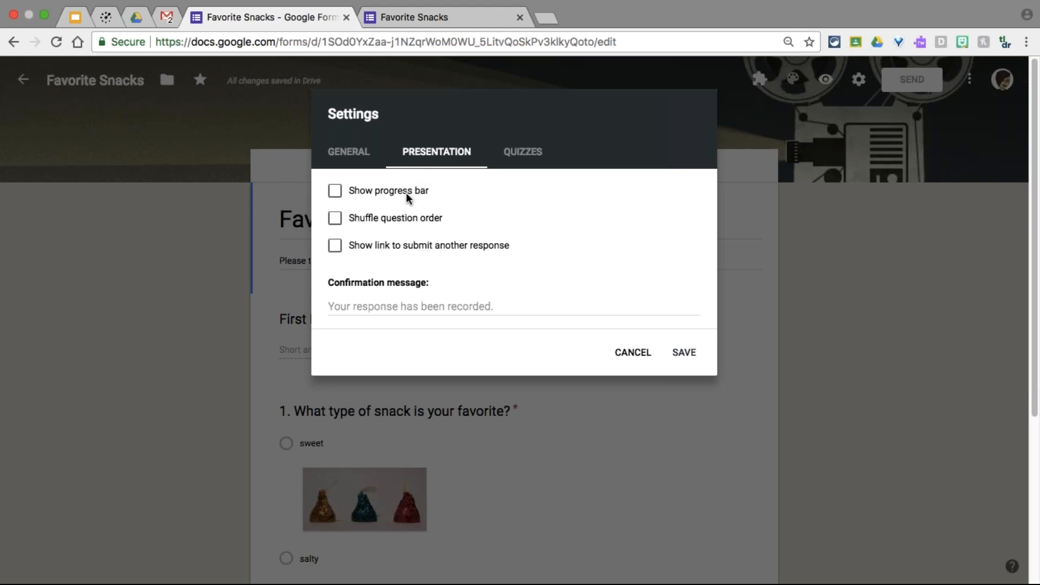
left_click(336, 195)
left_click(341, 225)
left_click(335, 247)
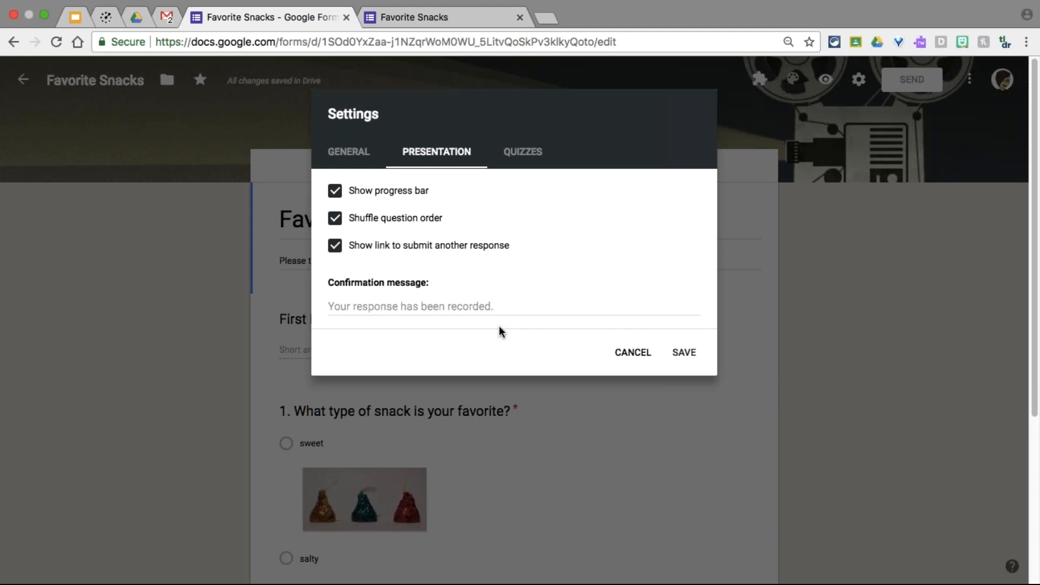
left_click(482, 307)
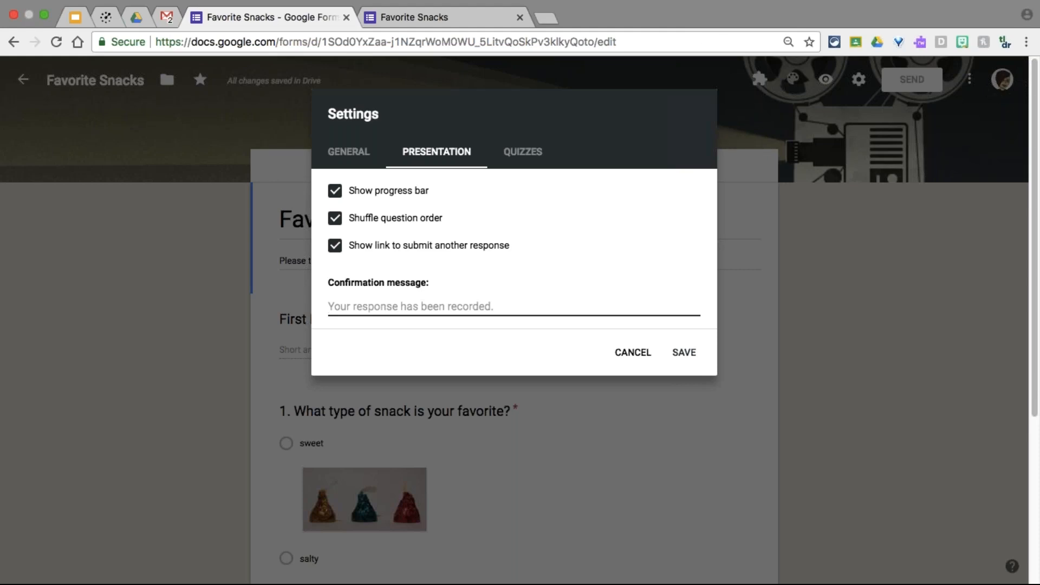
Step: Make the form a quiz, try grade release after manual review, choose release immediately after each submission instead, and save the settings
left_click(521, 152)
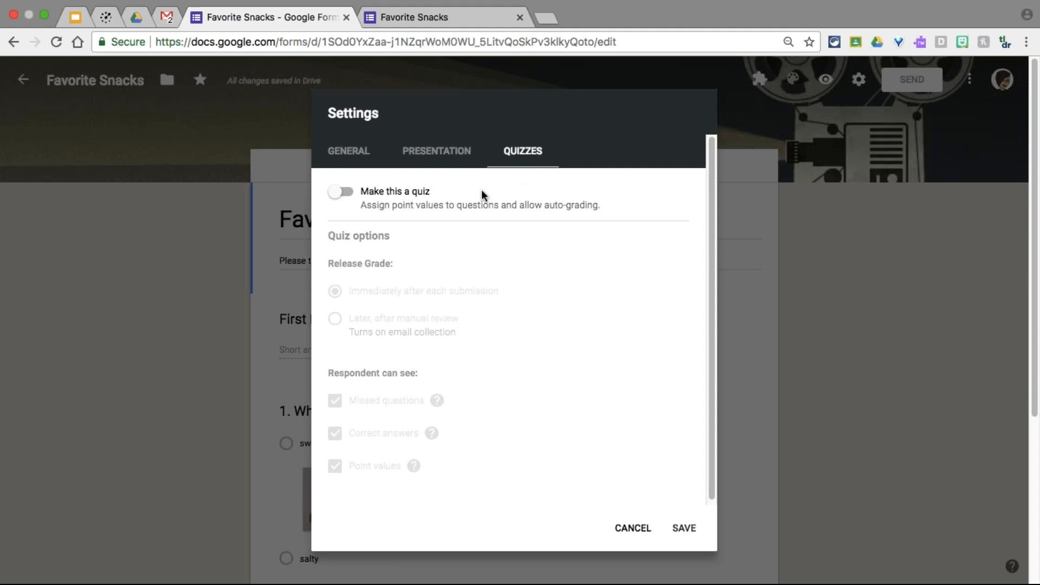
left_click(345, 193)
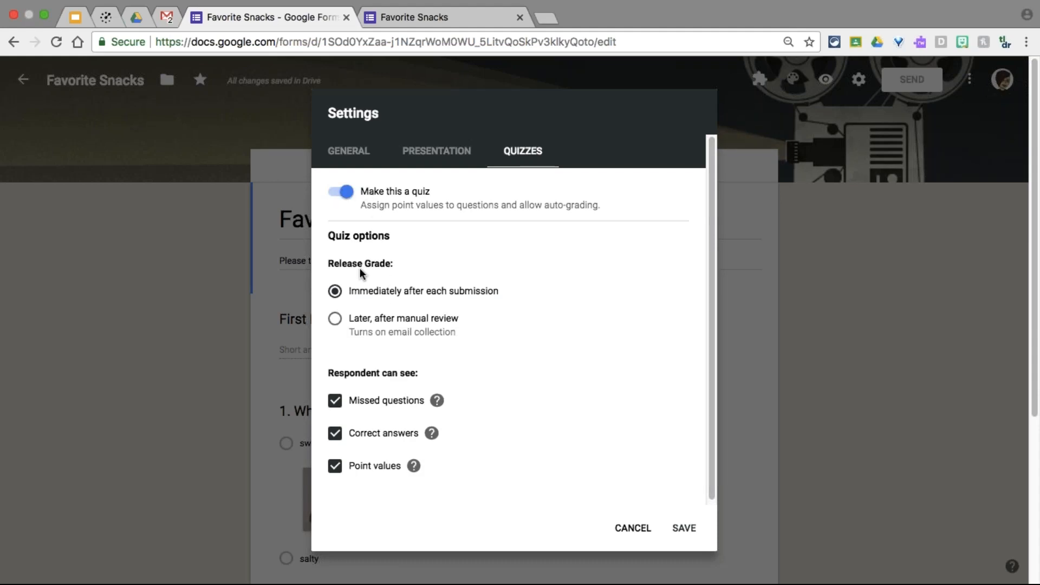
left_click(336, 320)
left_click(336, 291)
left_click_drag(713, 493, 714, 531)
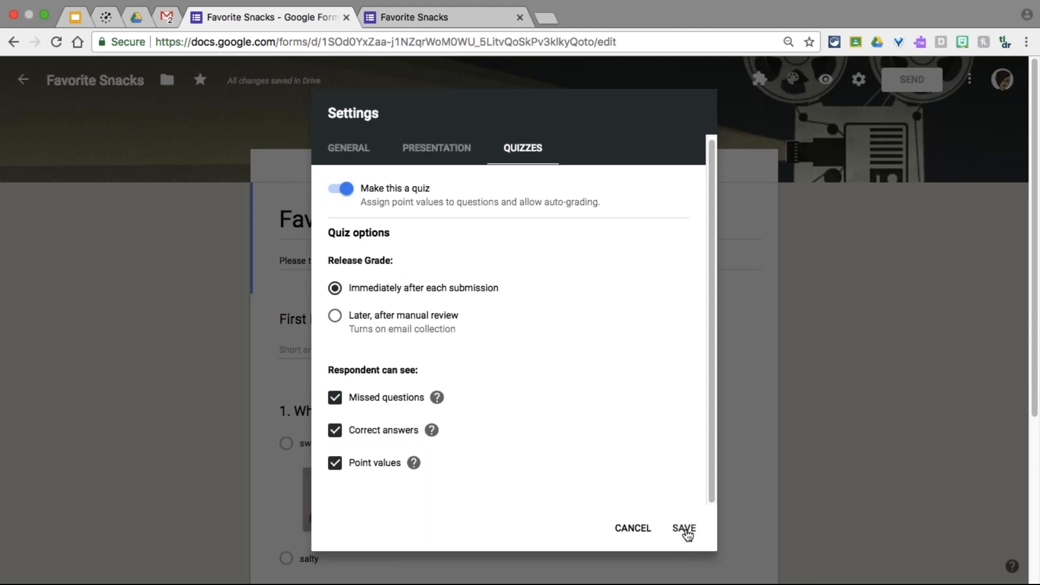
left_click(686, 531)
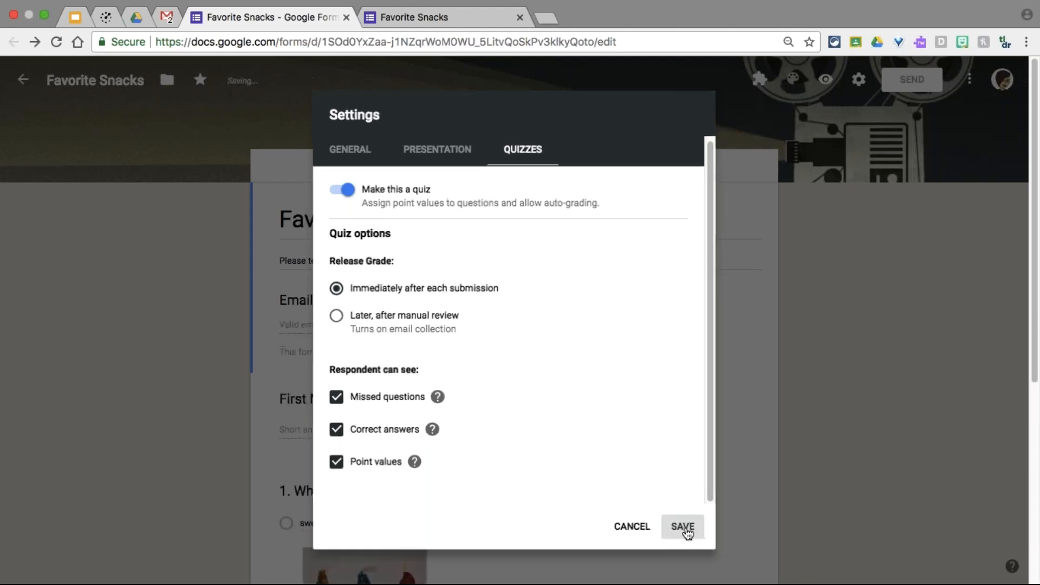
Step: In the favorite snack question's answer key, assign 5 points and mark sweet as the correct answer
scroll(629, 434, "down", 5)
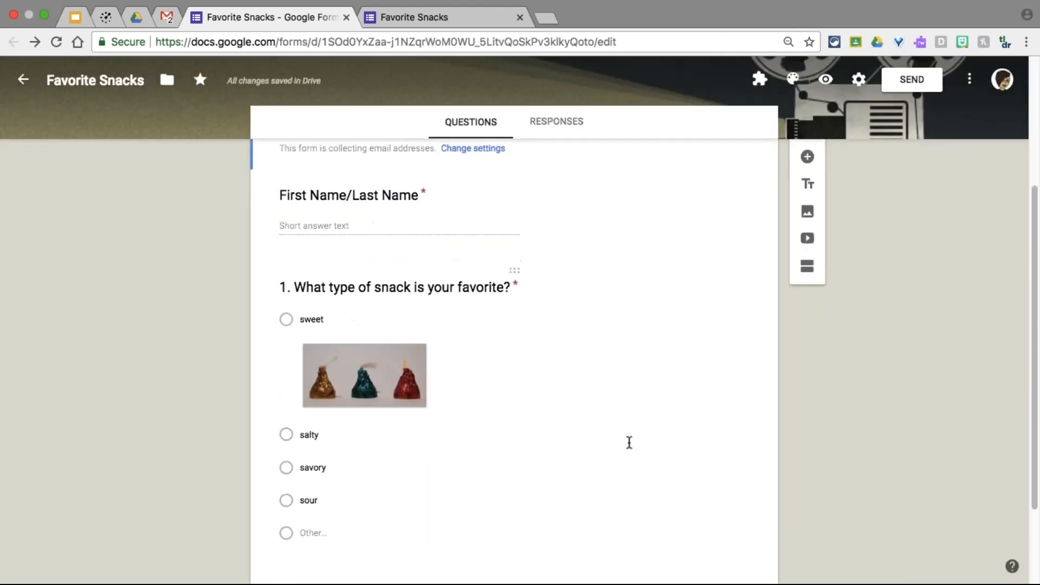
left_click(572, 362)
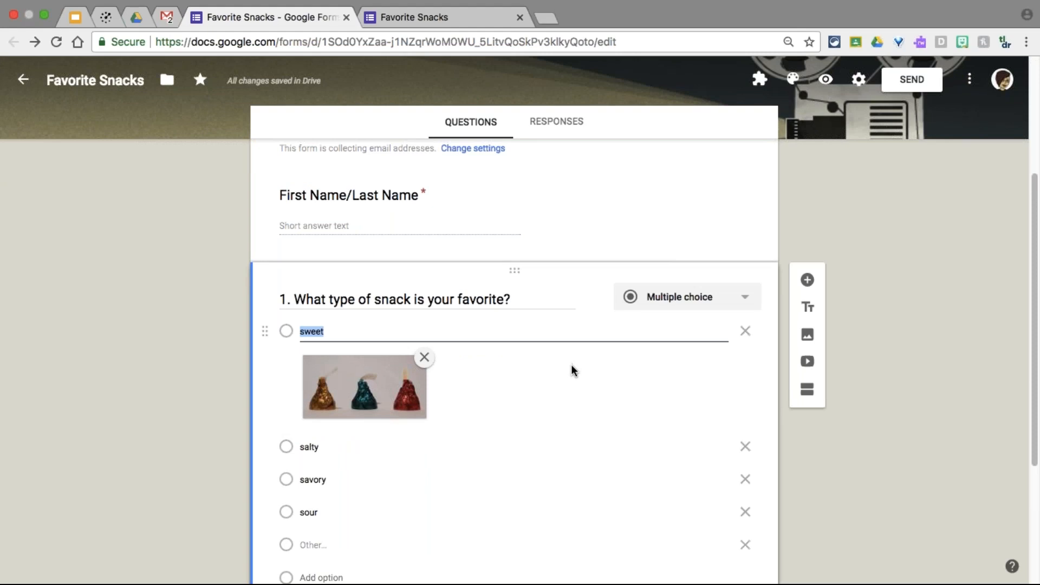
scroll(572, 375, "down", 3)
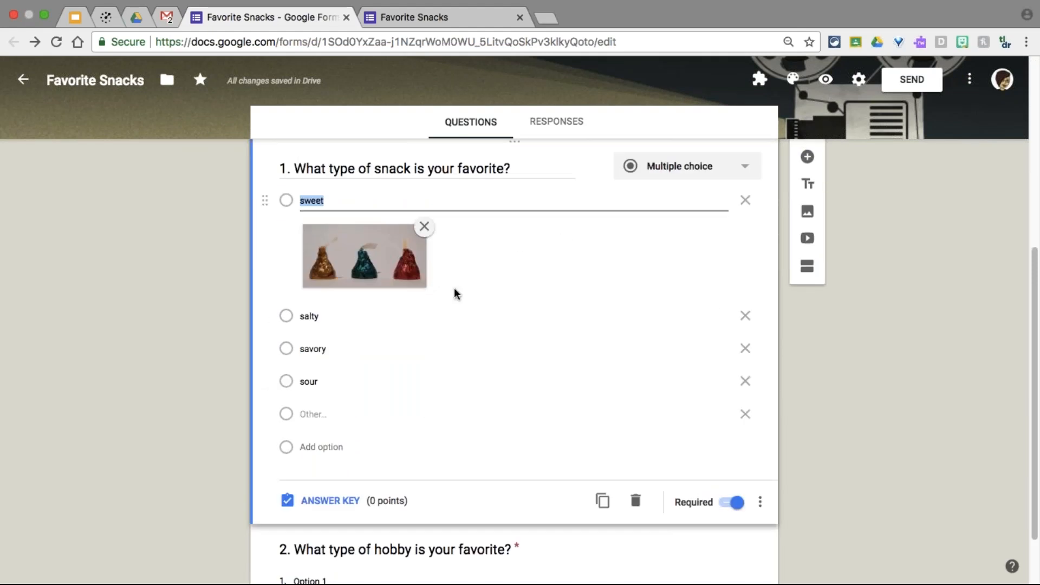
left_click(353, 500)
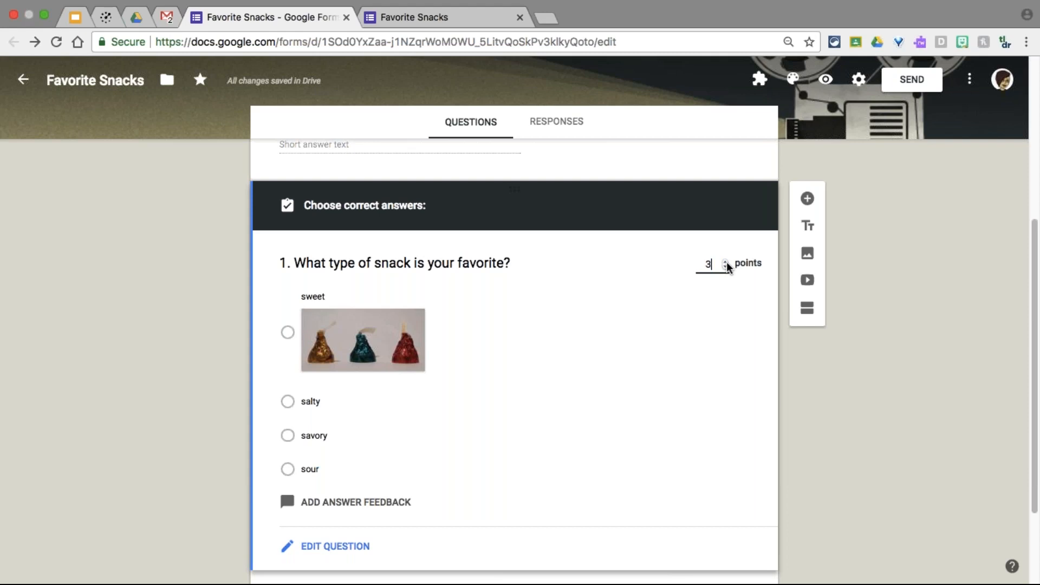
scroll(593, 345, "down", 1)
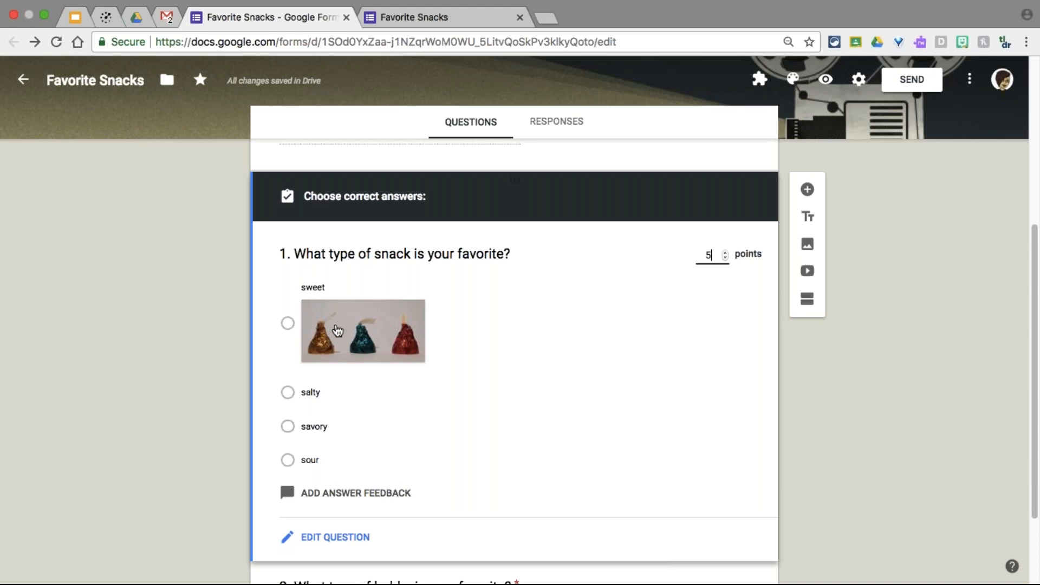
left_click(288, 323)
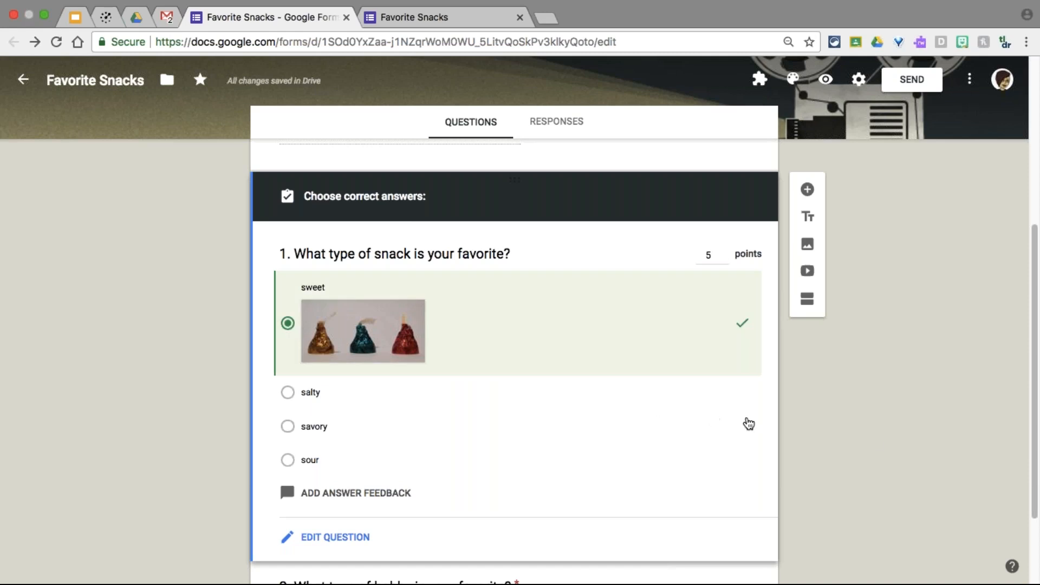
scroll(873, 437, "down", 1)
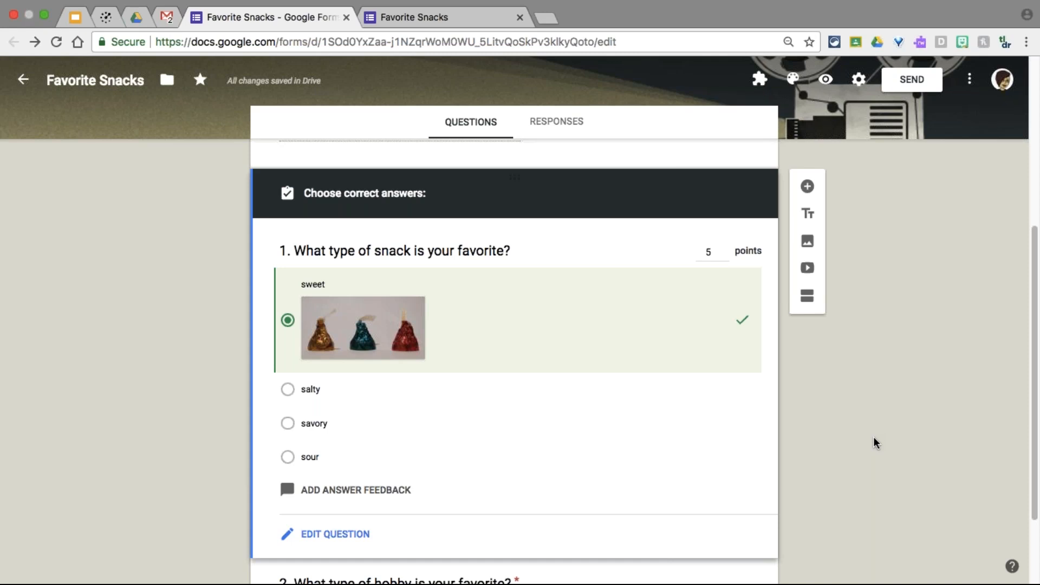
Step: Keep the favorite hobby question as a dropdown and give it the options sports, reading and travel
scroll(874, 444, "down", 5)
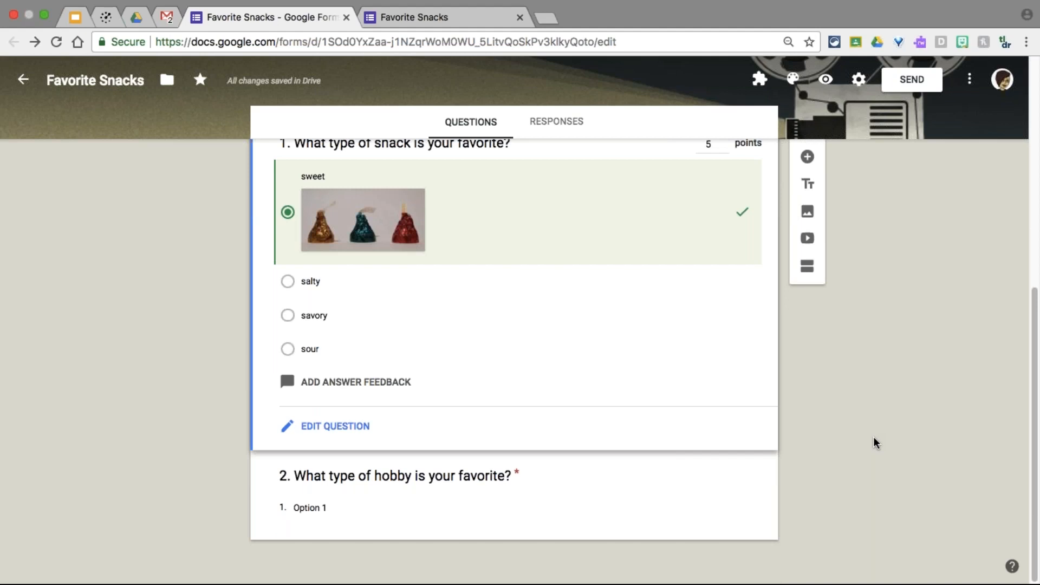
left_click(412, 494)
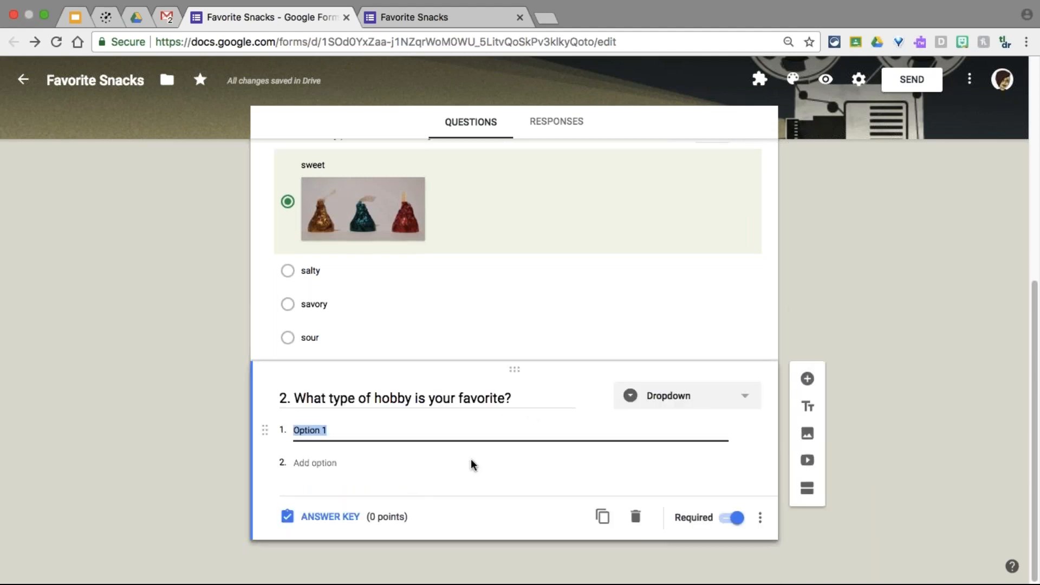
left_click(701, 401)
left_click(678, 339)
left_click(320, 429)
type("sports")
left_click(324, 458)
type("reading")
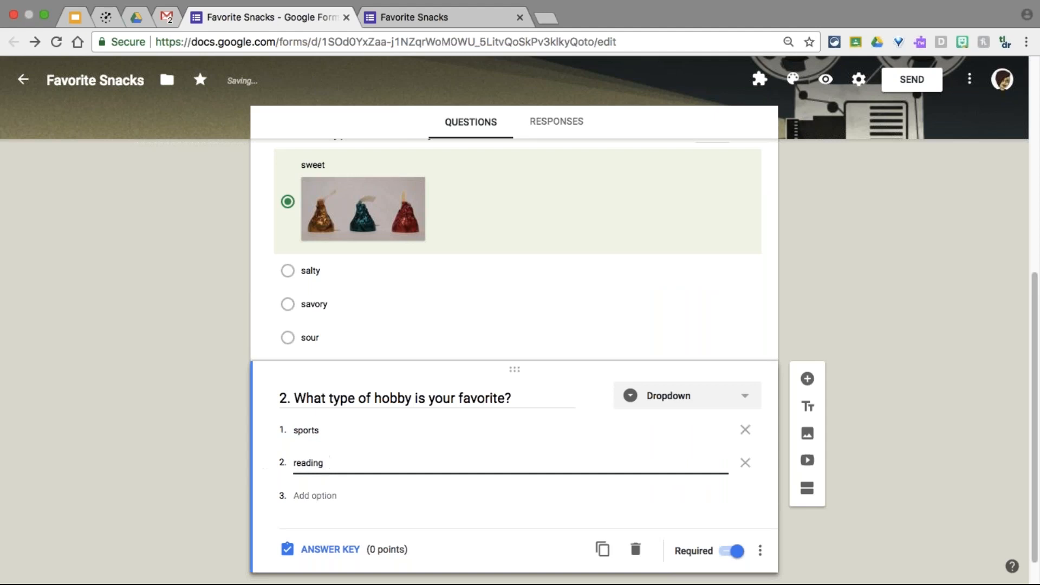
key("Return")
type("travel")
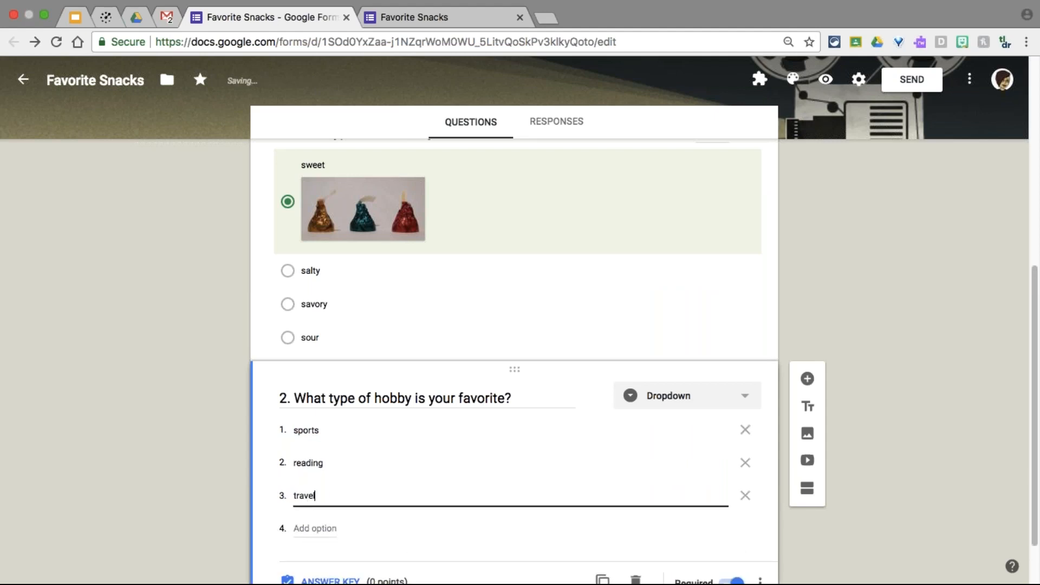
Step: In the hobby question's answer key, mark reading as the correct answer and assign 5 points
scroll(383, 517, "down", 2)
left_click(343, 525)
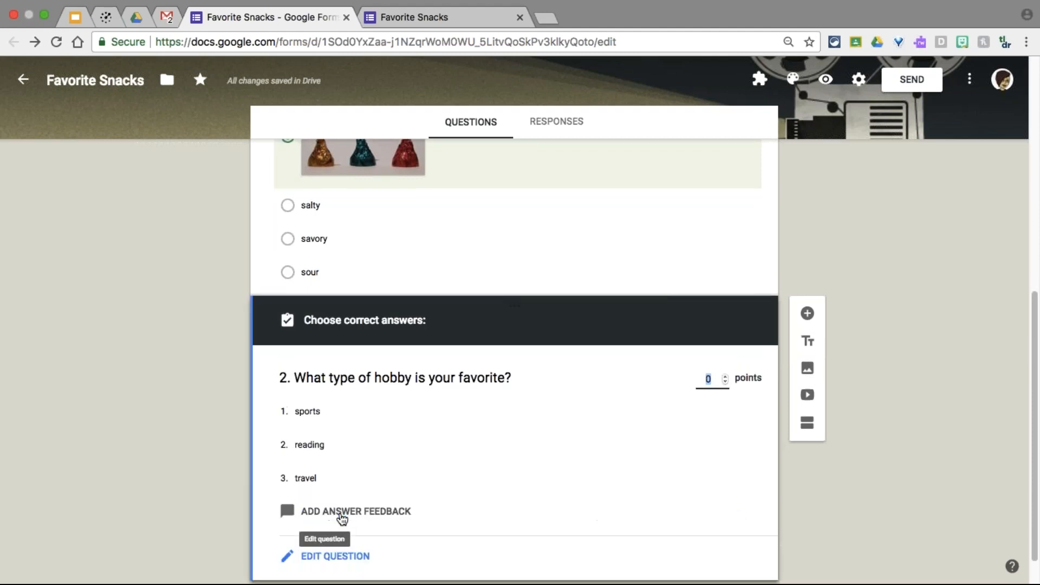
left_click(320, 448)
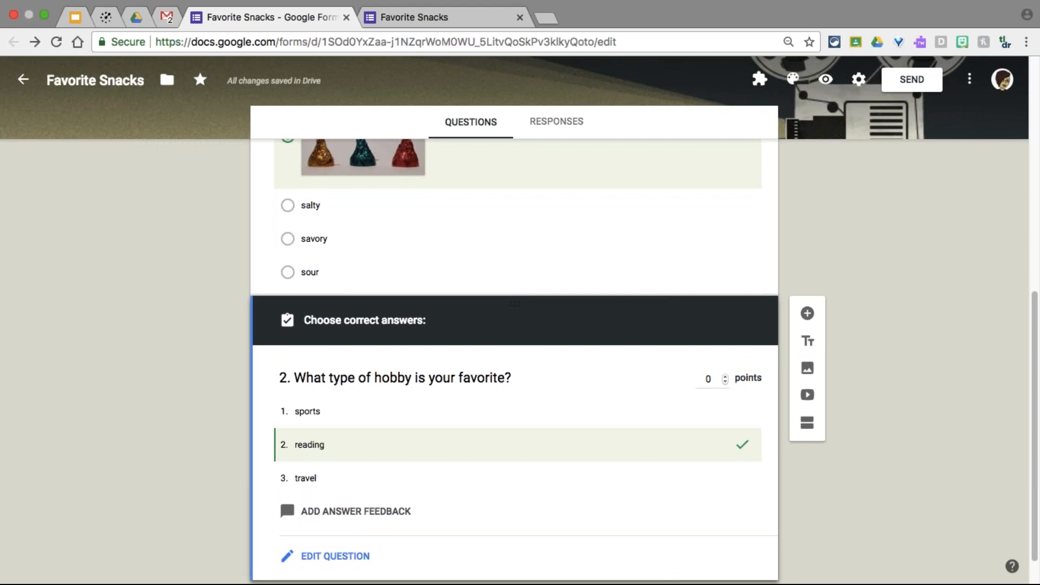
left_click(725, 376)
left_click(725, 376)
left_click(725, 375)
left_click(725, 376)
left_click(726, 376)
scroll(900, 468, "down", 1)
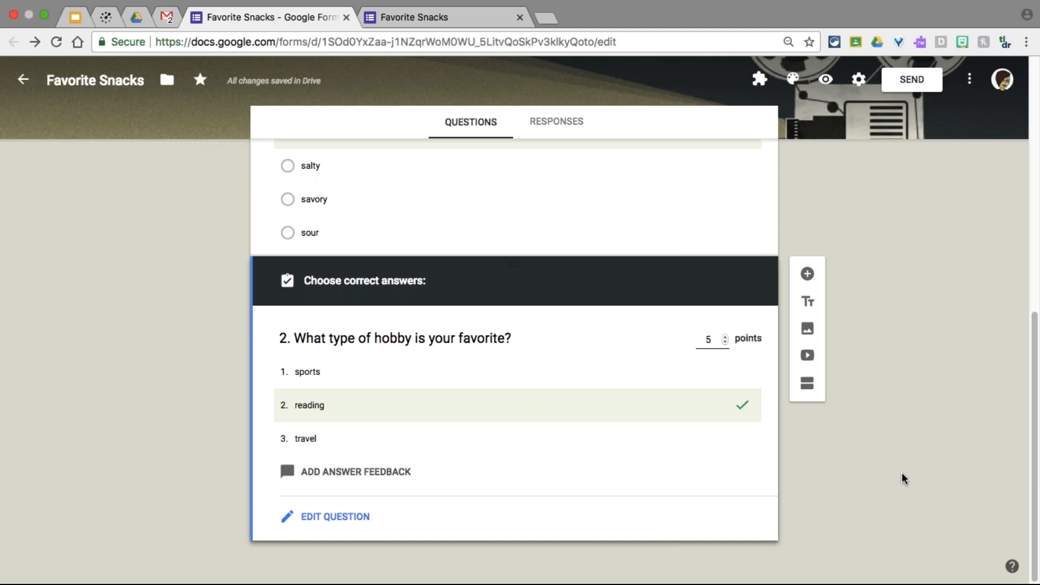
Step: Close the old preview, open a fresh one to examine the quiz questions and hobby dropdown choices, and return to the form editor
left_click(520, 17)
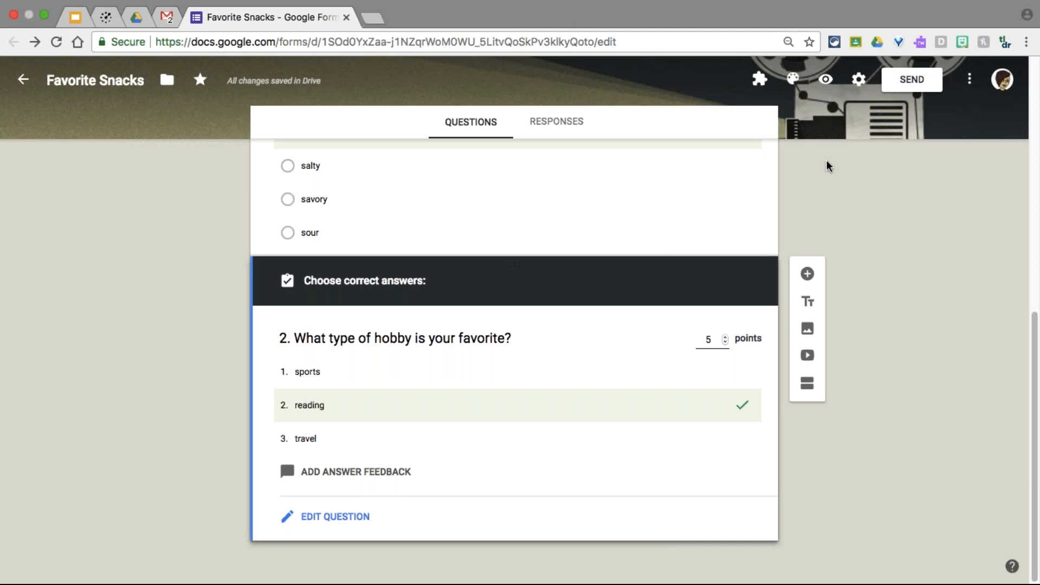
left_click(825, 81)
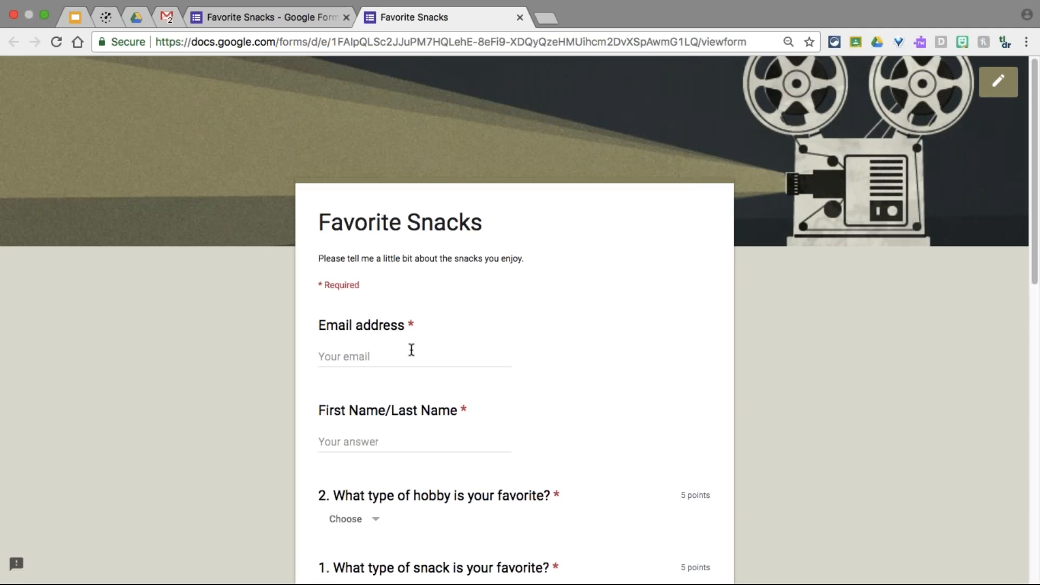
scroll(414, 350, "down", 1)
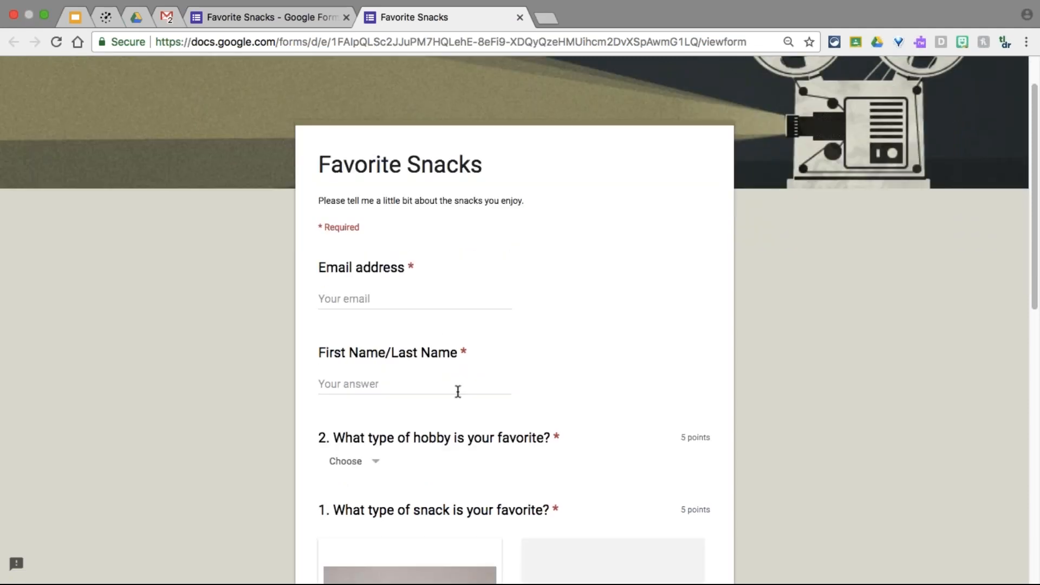
scroll(459, 391, "down", 3)
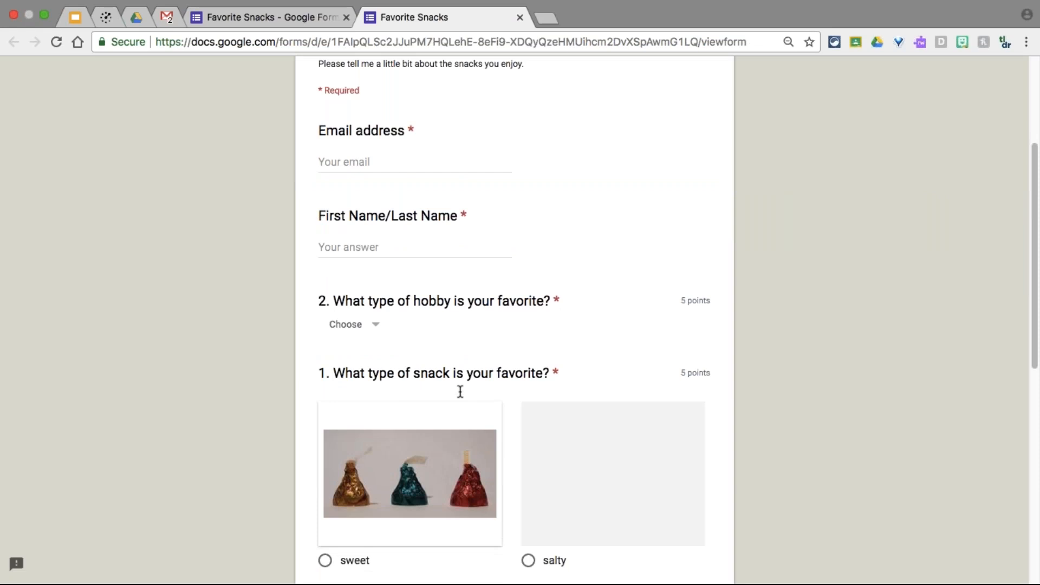
left_click(375, 329)
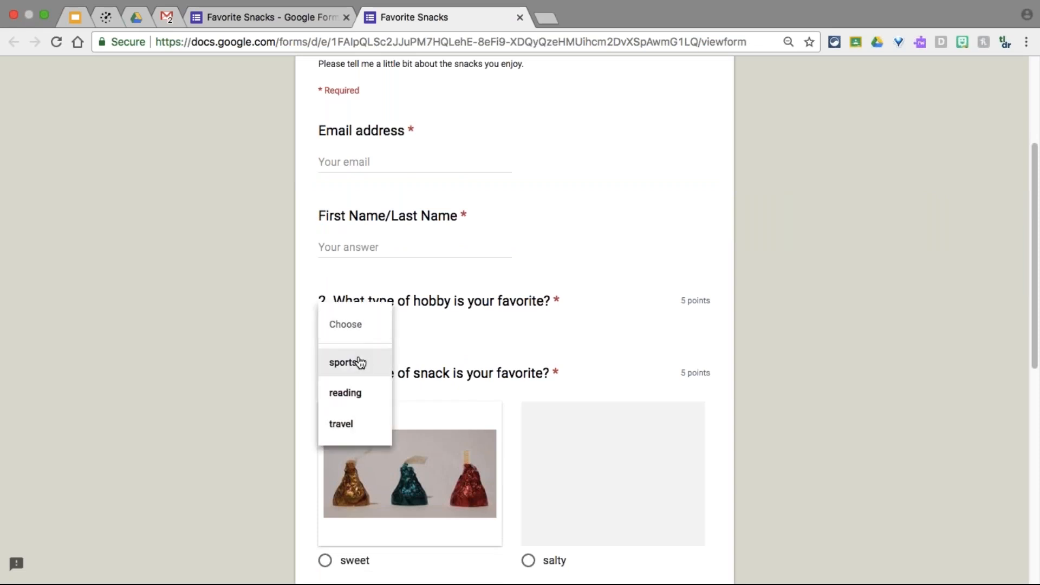
left_click(360, 328)
scroll(421, 388, "down", 3)
scroll(423, 439, "down", 3)
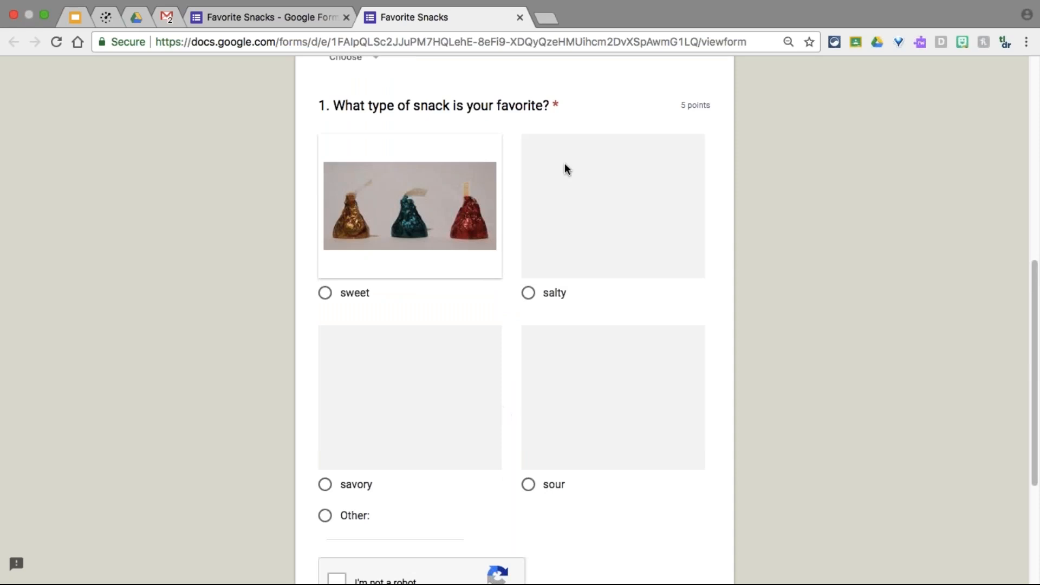
scroll(561, 391, "down", 1)
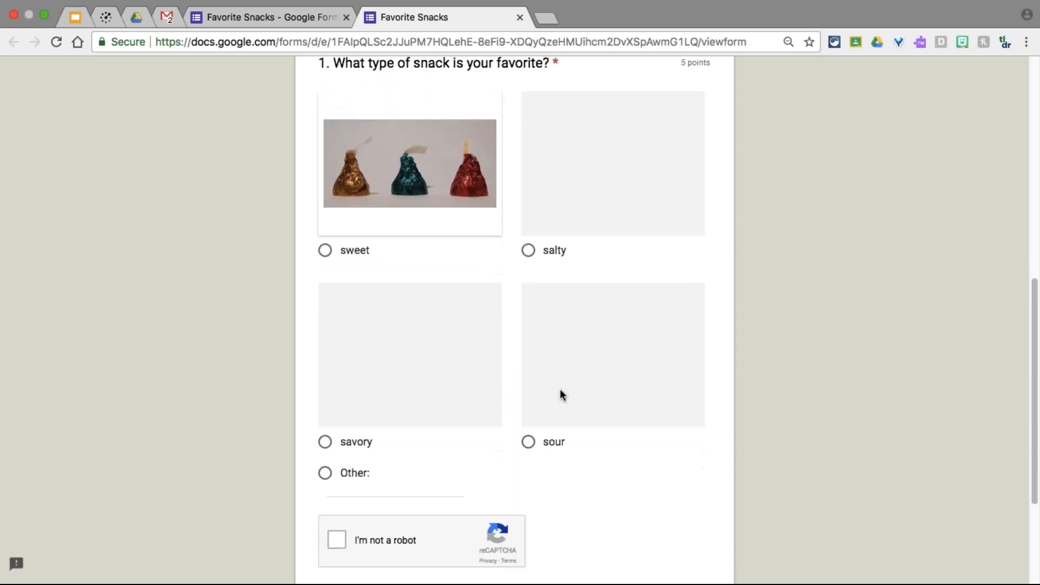
scroll(560, 389, "up", 10)
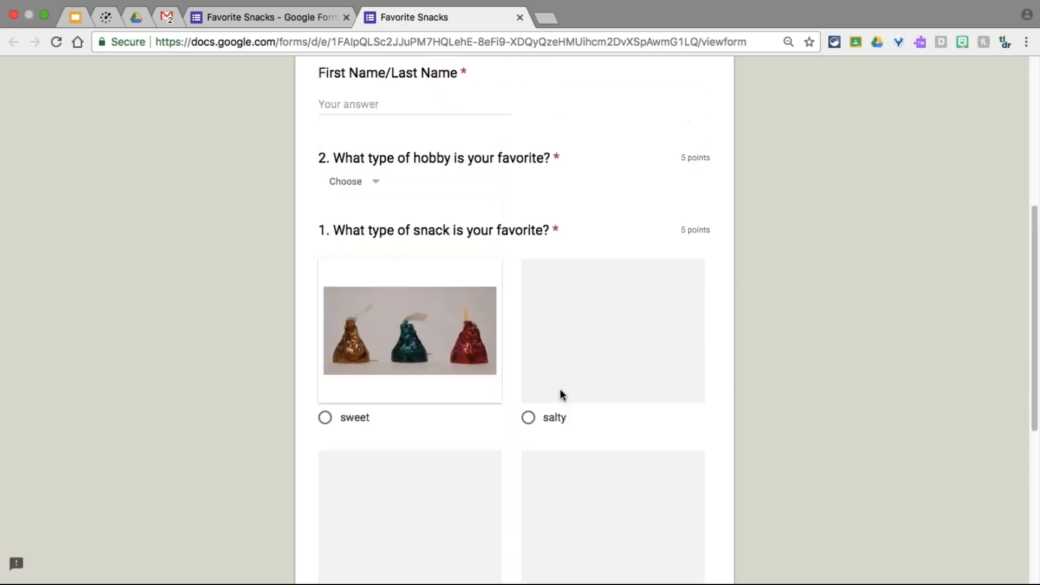
scroll(561, 393, "down", 5)
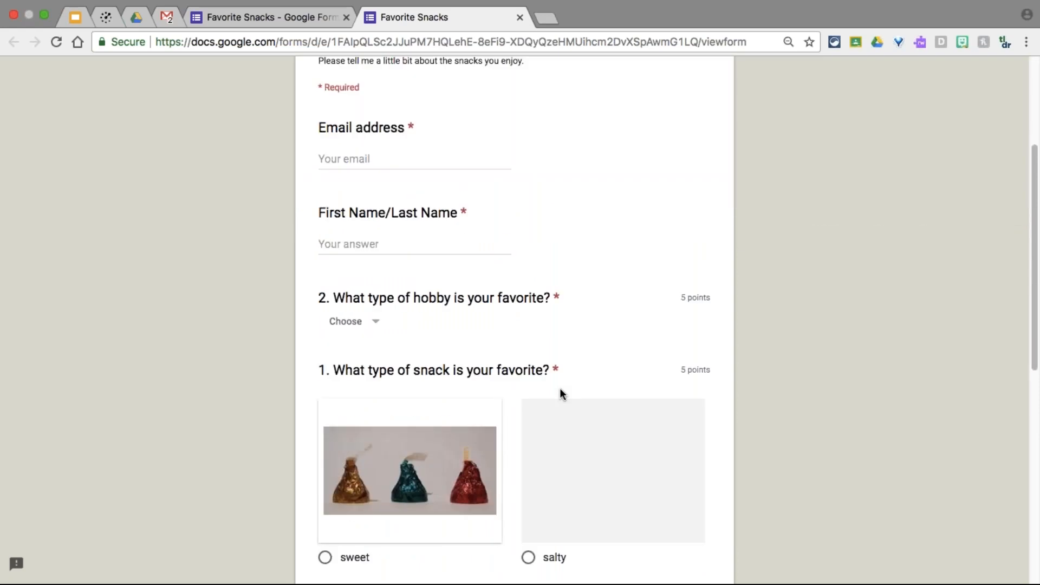
left_click(263, 18)
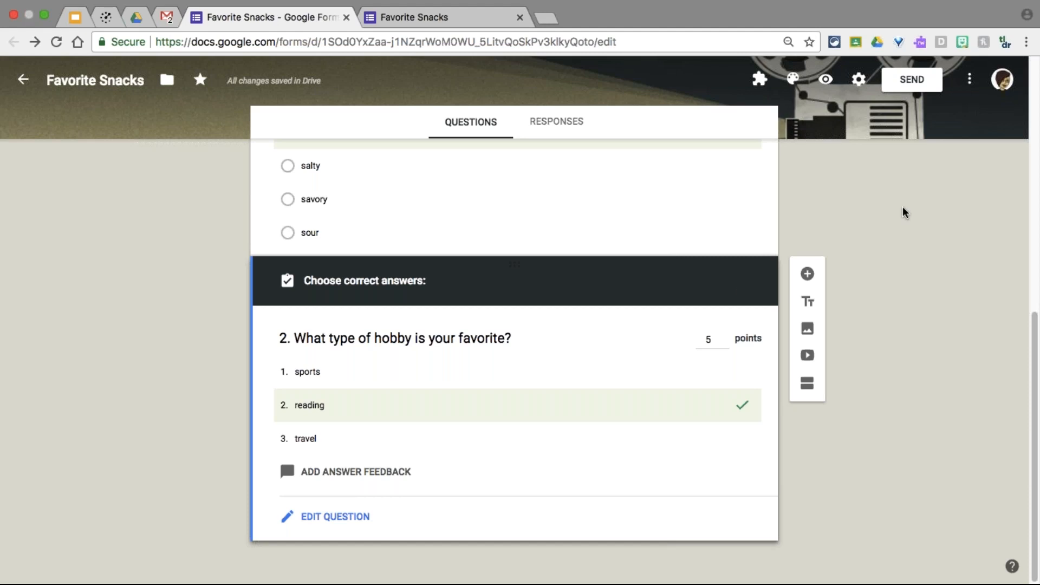
Step: Review the email and link options for sending the form, and close them without sending
left_click(909, 81)
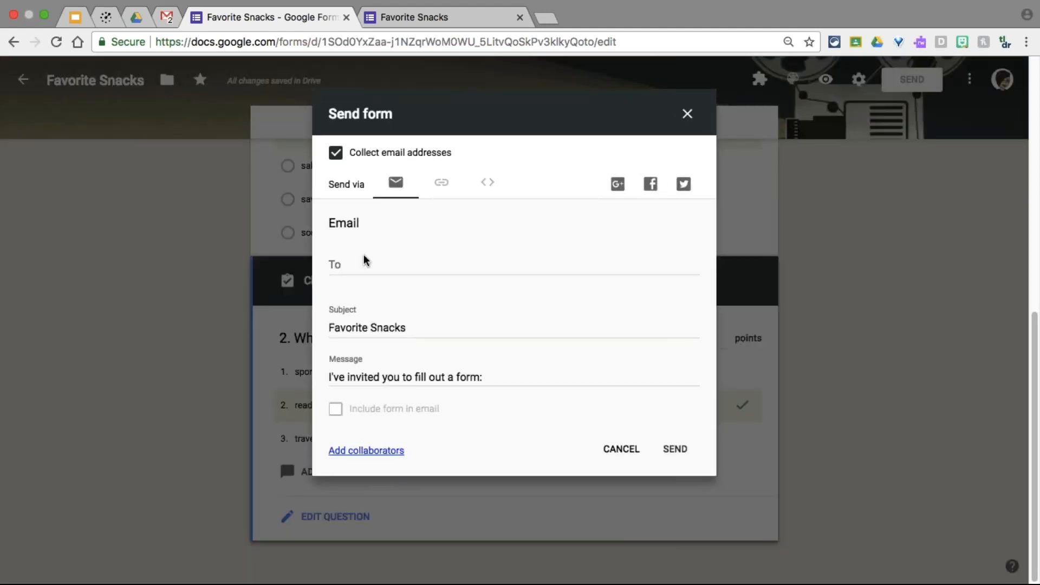
left_click(442, 185)
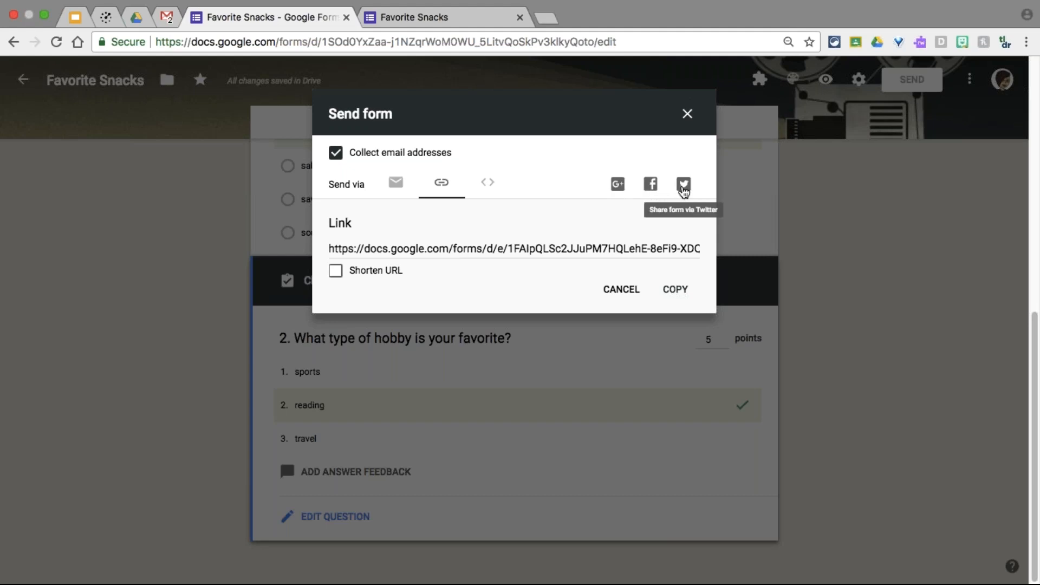
left_click(631, 290)
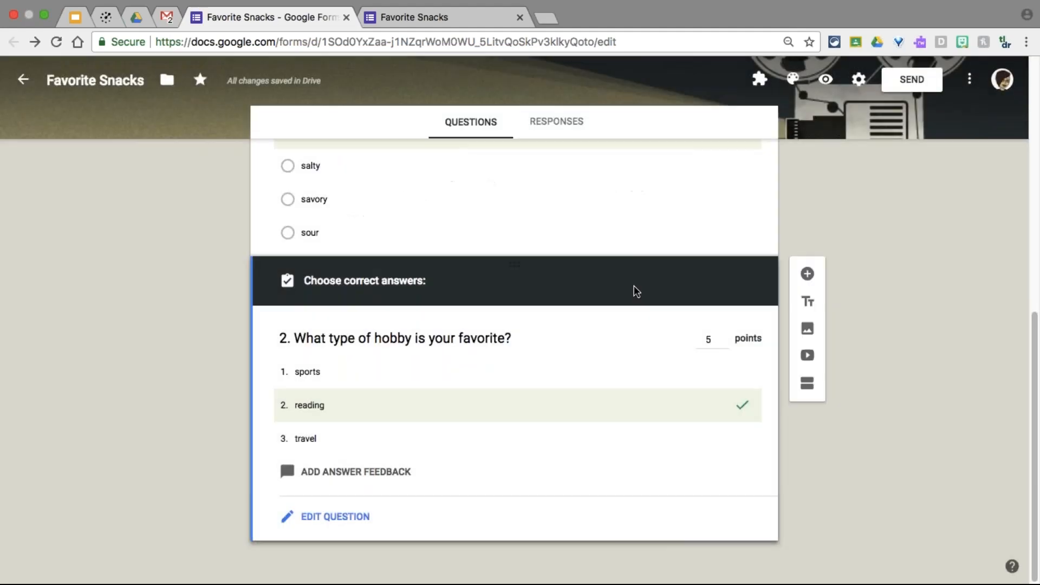
Step: Switch to Google Drive, search for "sample" and open the form named Sample
left_click(137, 21)
left_click(227, 84)
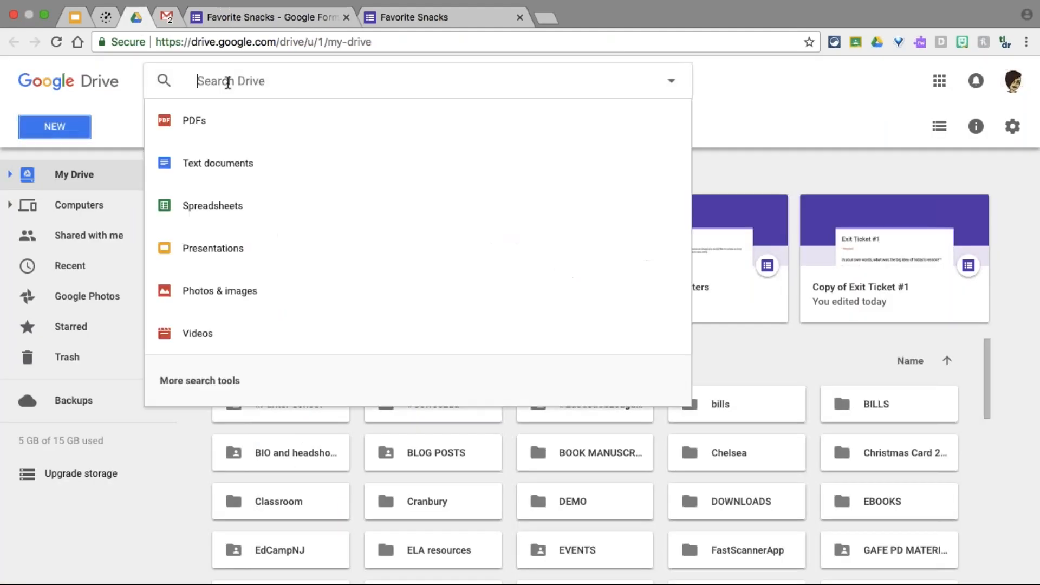
type("sample")
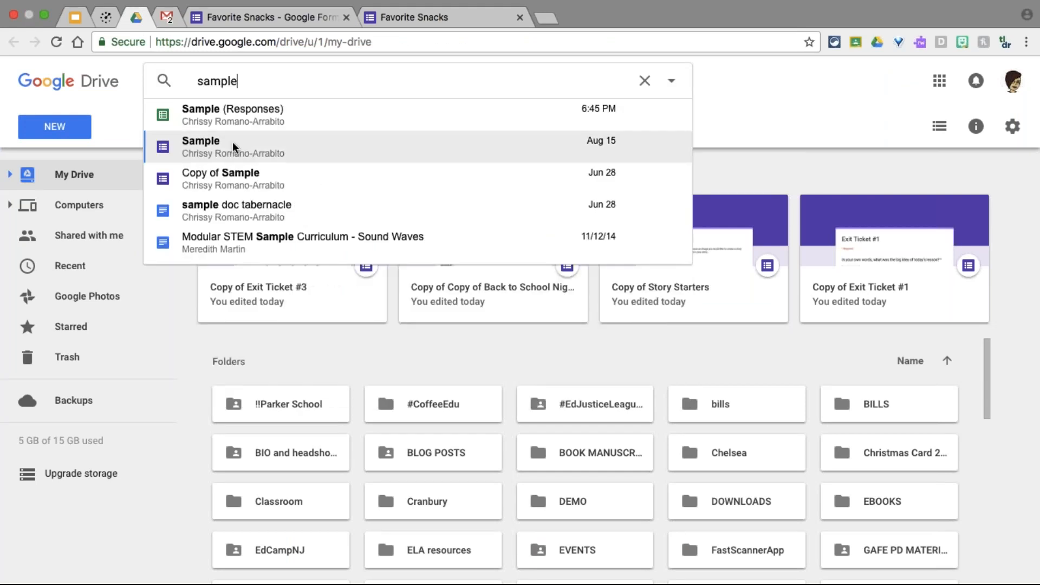
left_click(233, 156)
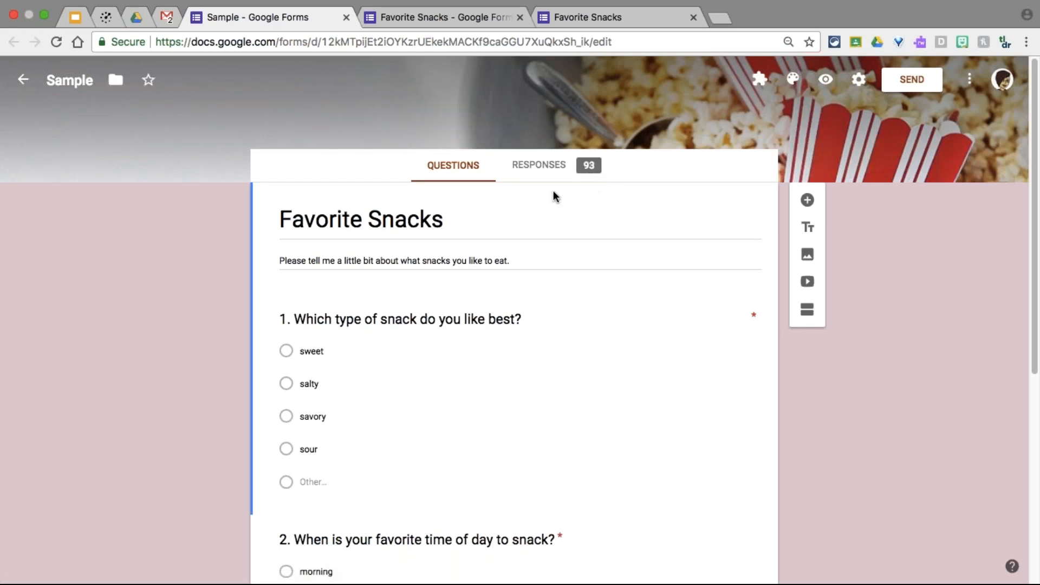
Step: Examine the summary charts of the Sample form's responses for snack type, favorite time of day and snacking frequency
left_click(543, 166)
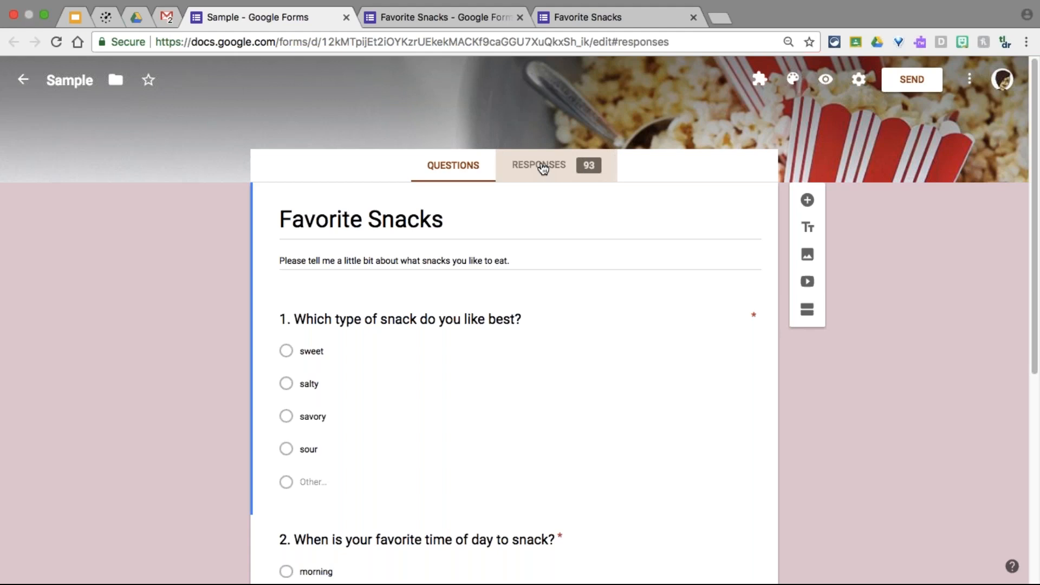
scroll(520, 341, "down", 1)
scroll(518, 340, "down", 2)
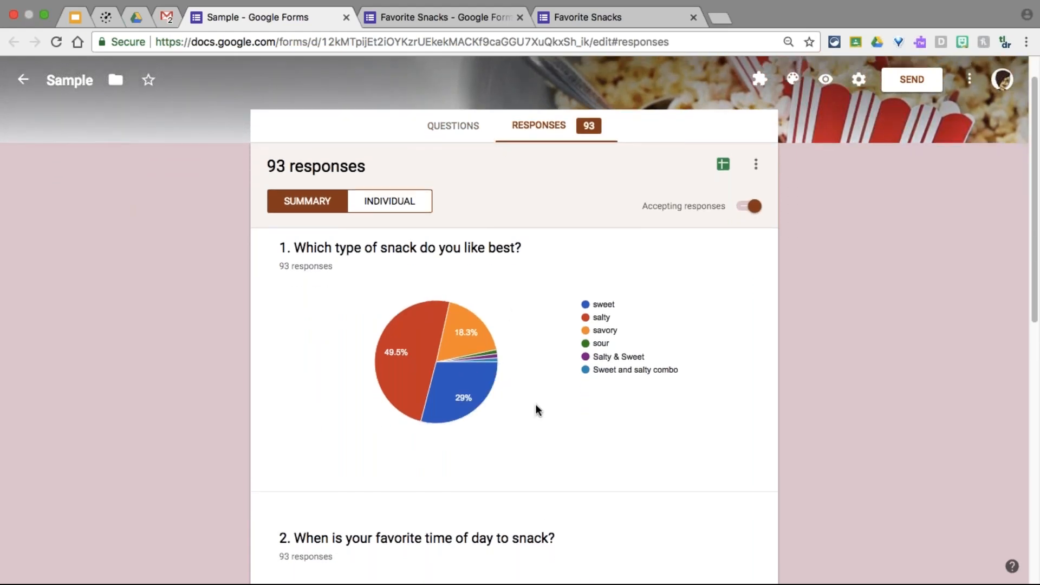
mouse_move(421, 347)
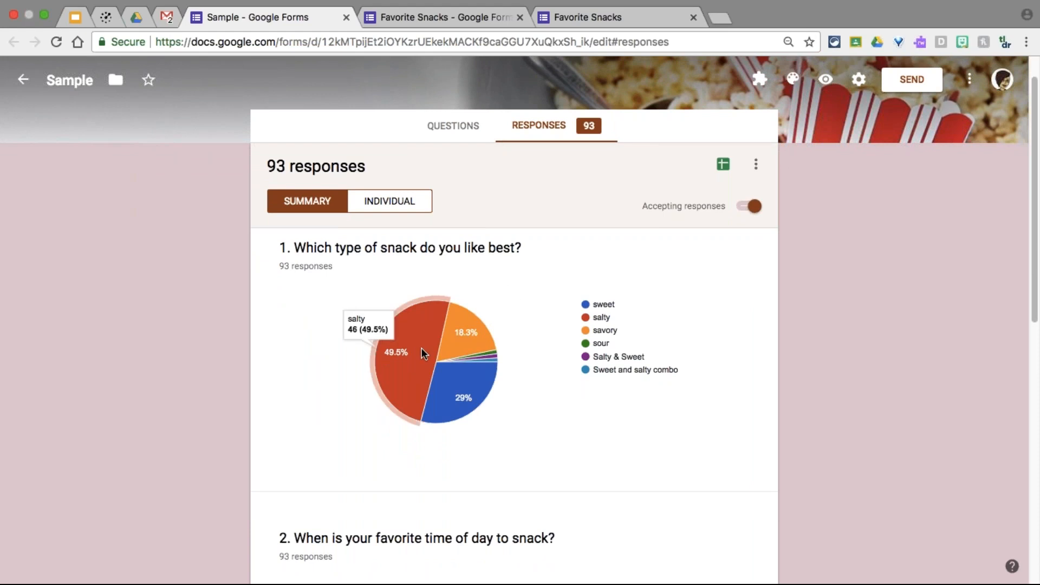
scroll(394, 411, "down", 10)
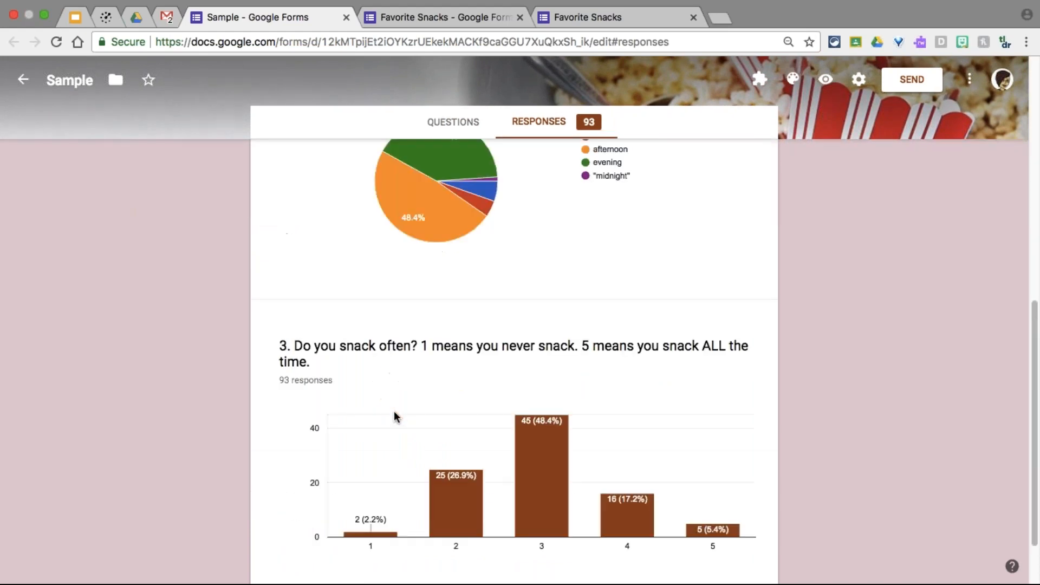
scroll(395, 410, "up", 2)
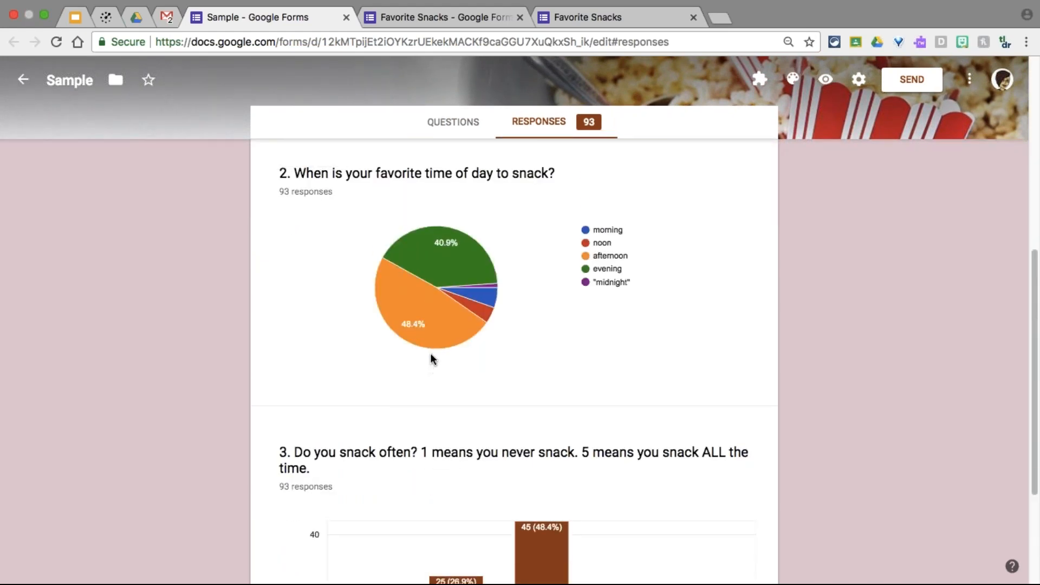
scroll(412, 384, "down", 3)
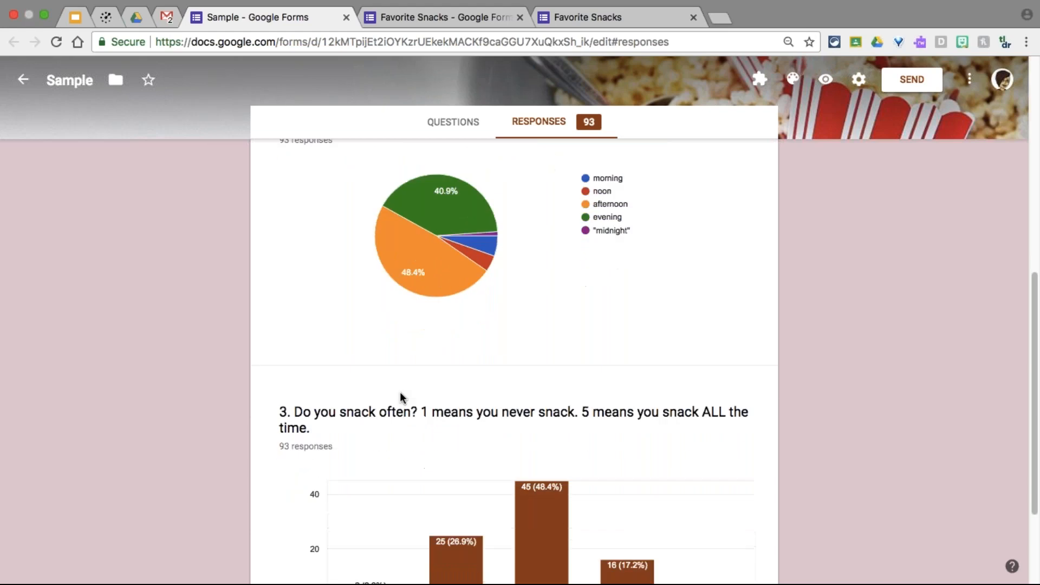
mouse_move(538, 425)
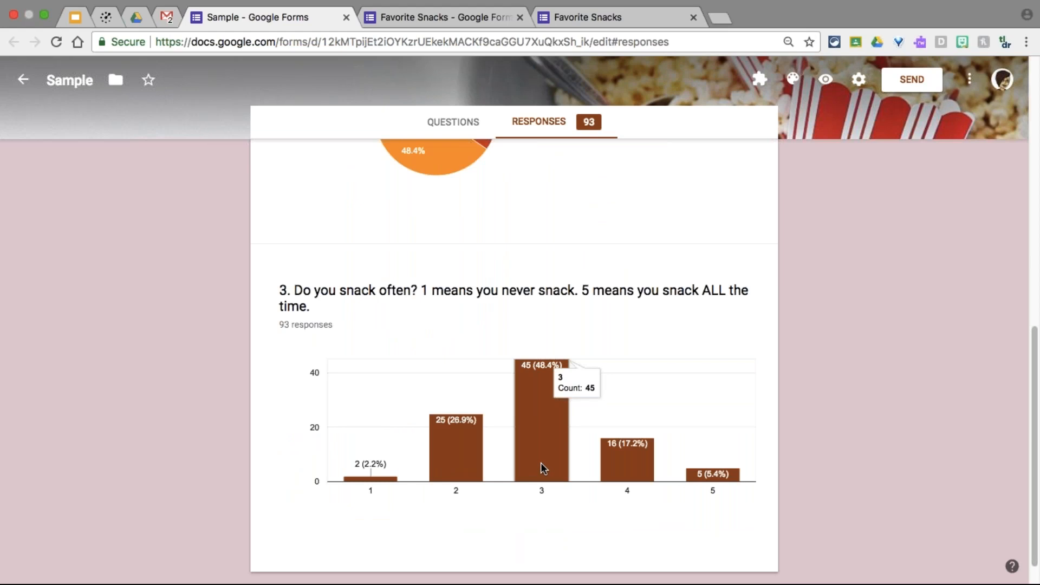
scroll(541, 463, "up", 10)
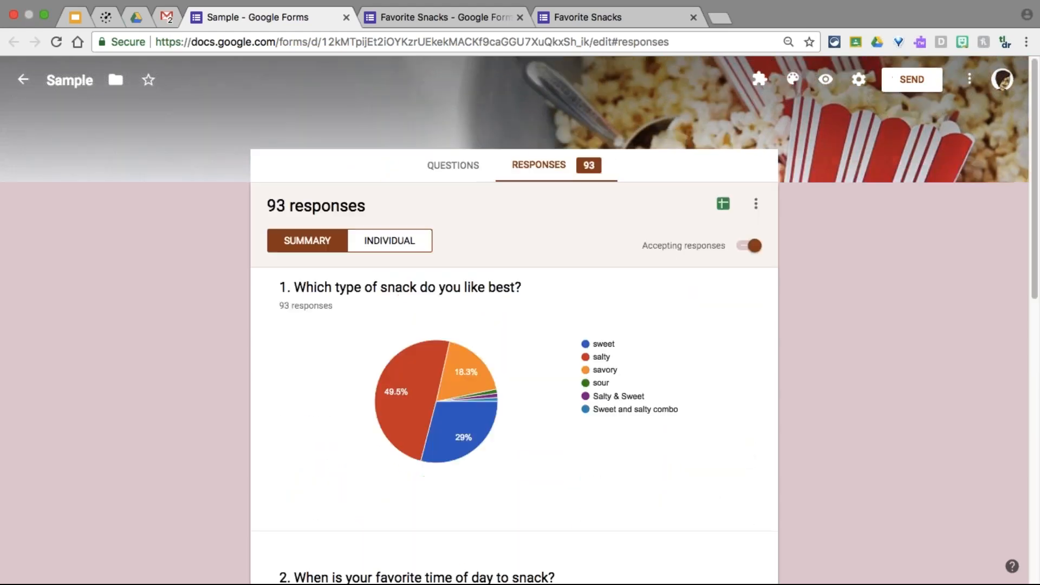
Step: Review the individual responses, reading the first submission in full and paging forward to the fourth
left_click(404, 241)
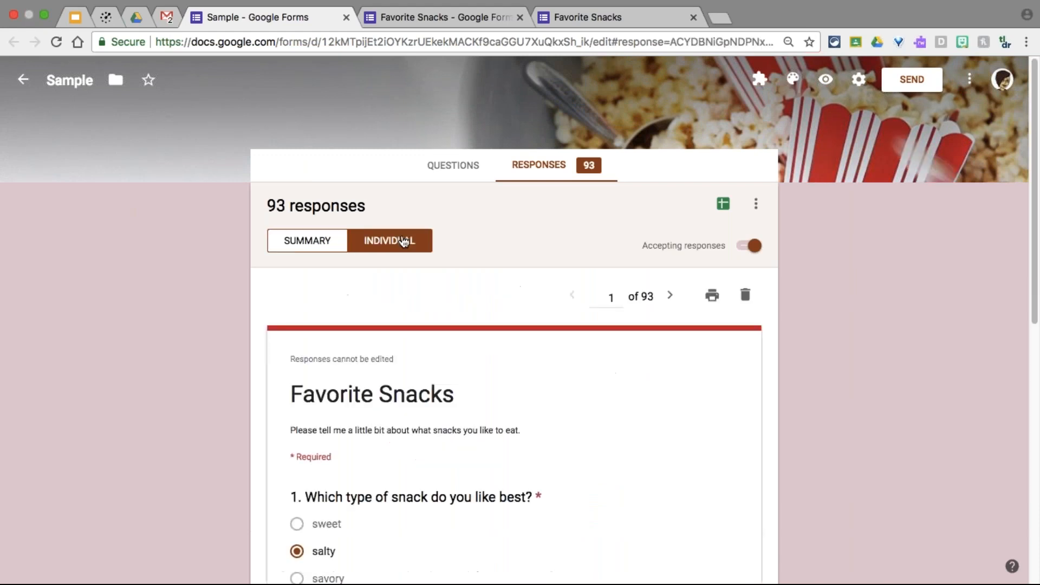
scroll(499, 455, "down", 10)
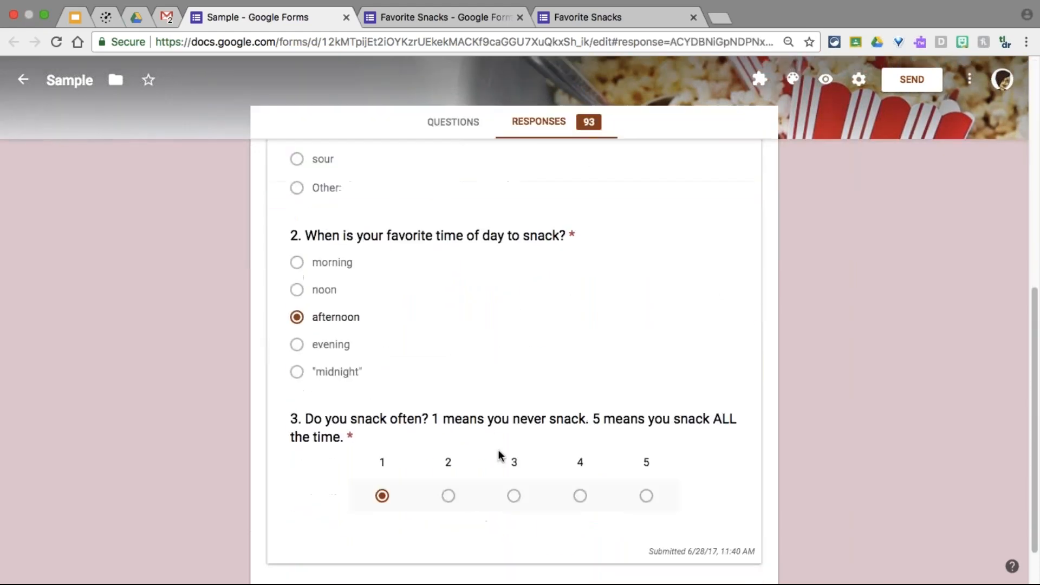
scroll(500, 455, "up", 10)
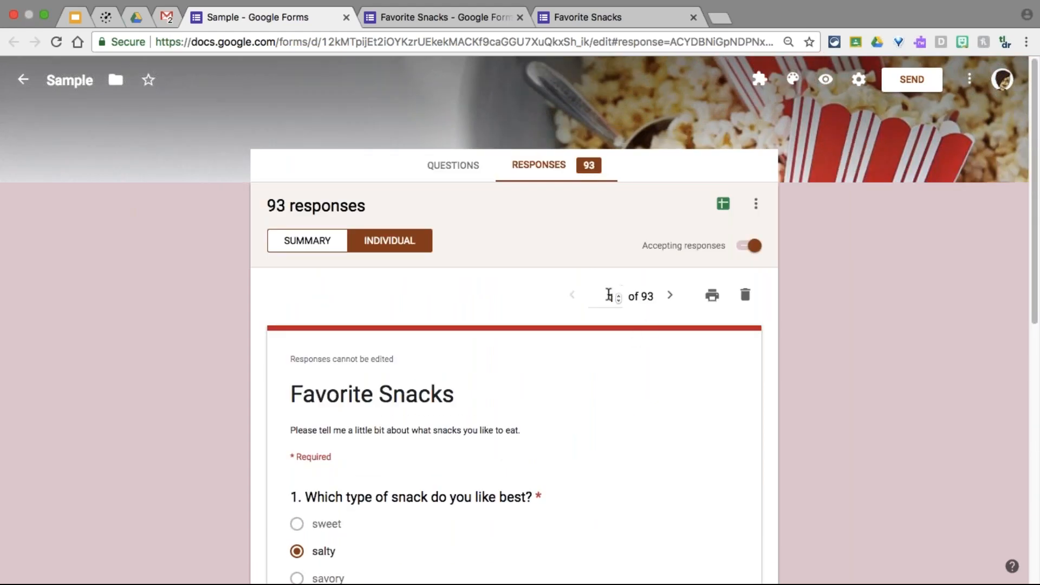
left_click(671, 299)
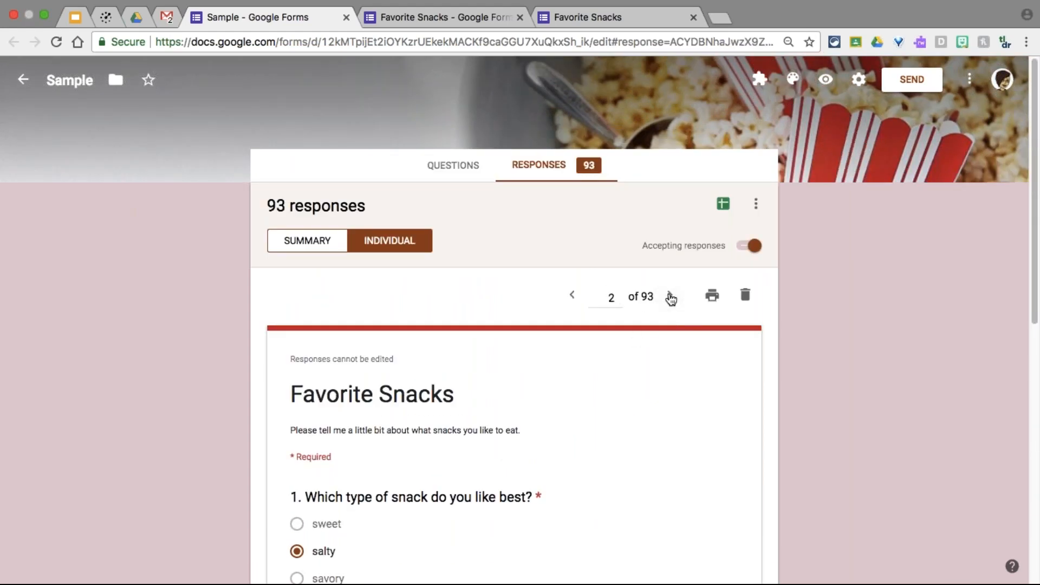
left_click(671, 299)
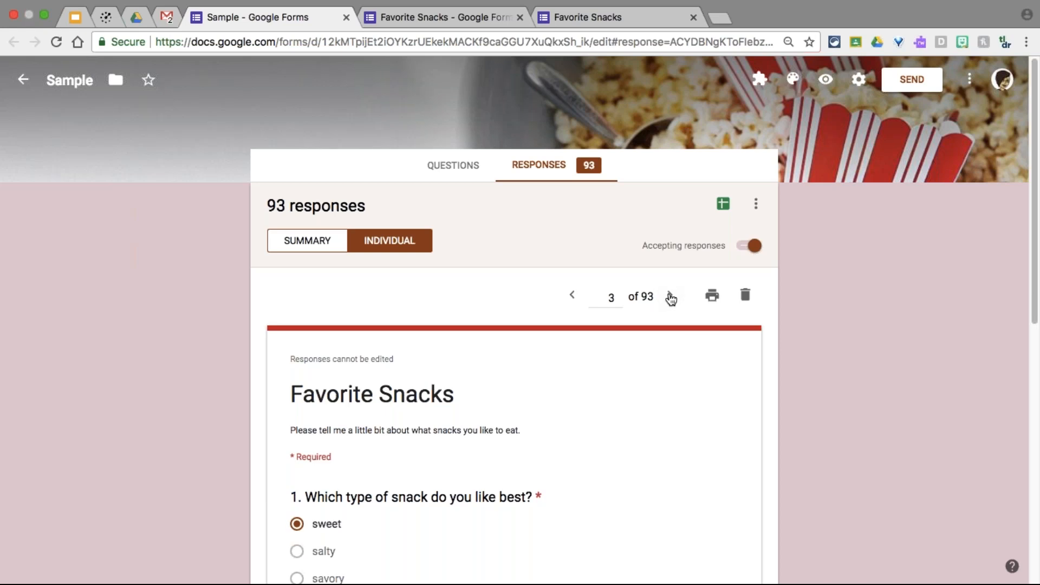
left_click(670, 299)
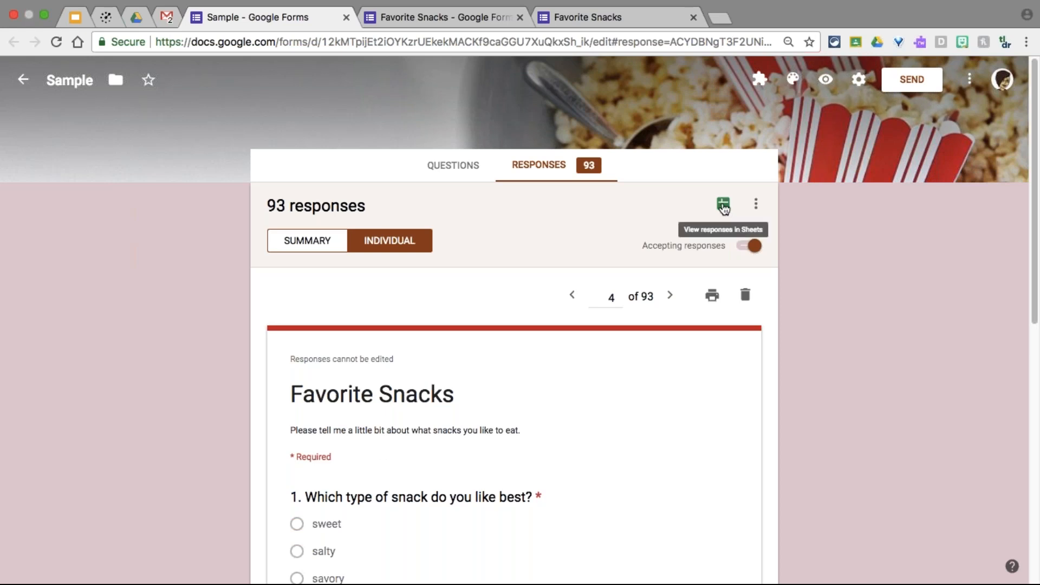
Step: View the responses in Google Sheets, and from that spreadsheet show the form's summary of responses and look through its charts
left_click(723, 208)
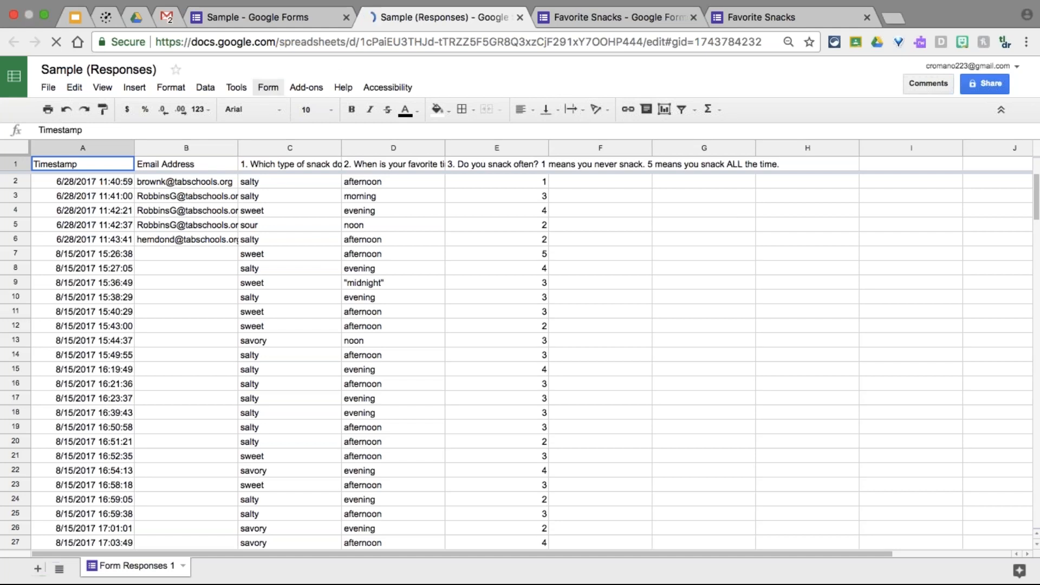
left_click(271, 88)
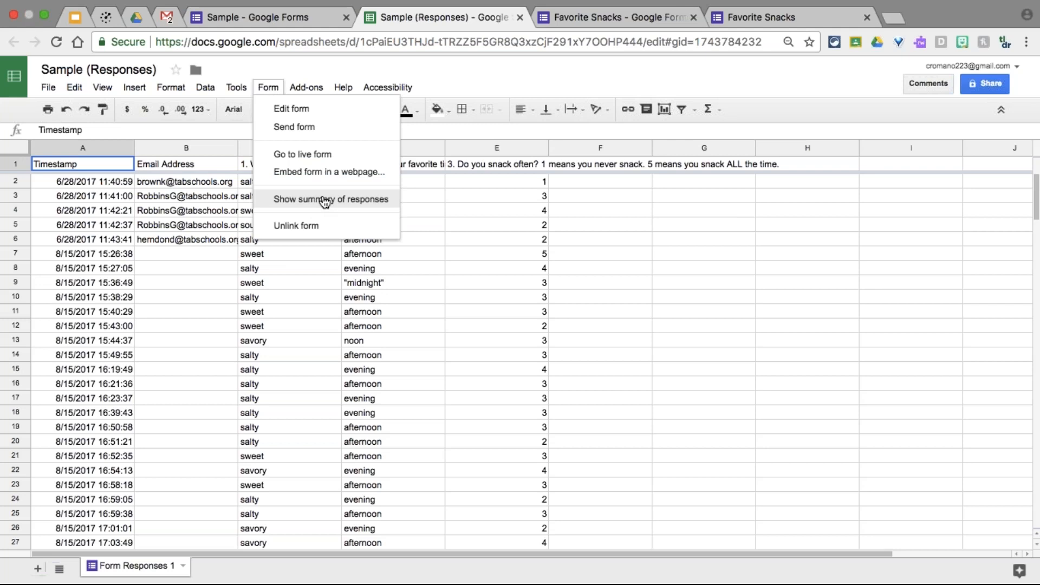
left_click(325, 200)
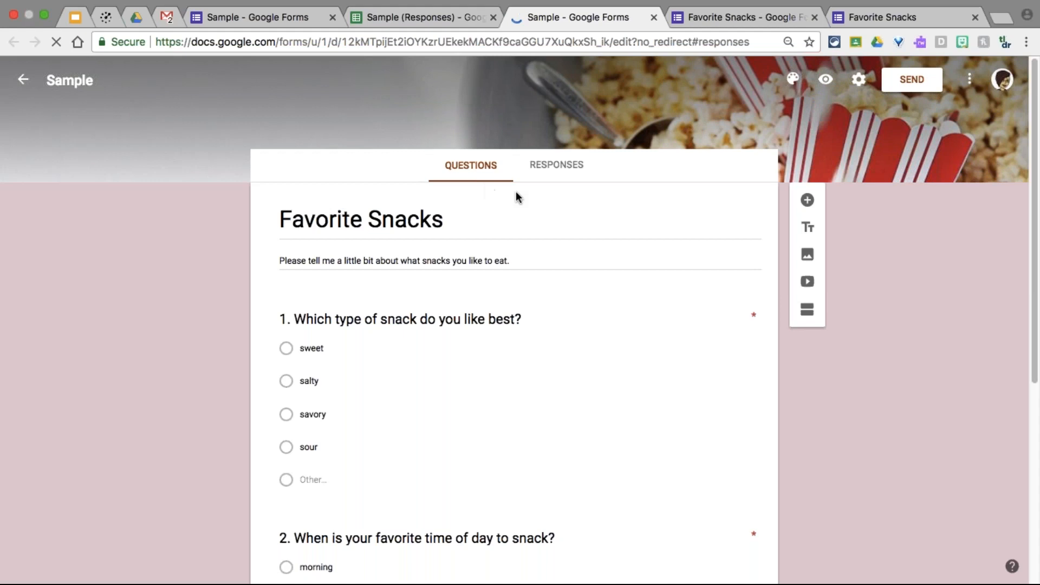
left_click(567, 172)
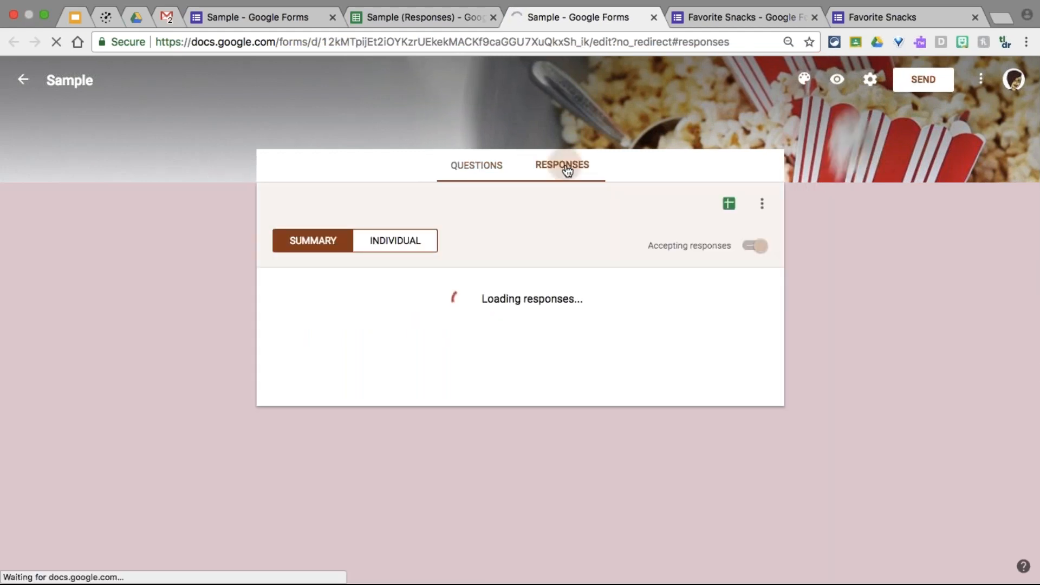
scroll(600, 492, "down", 8)
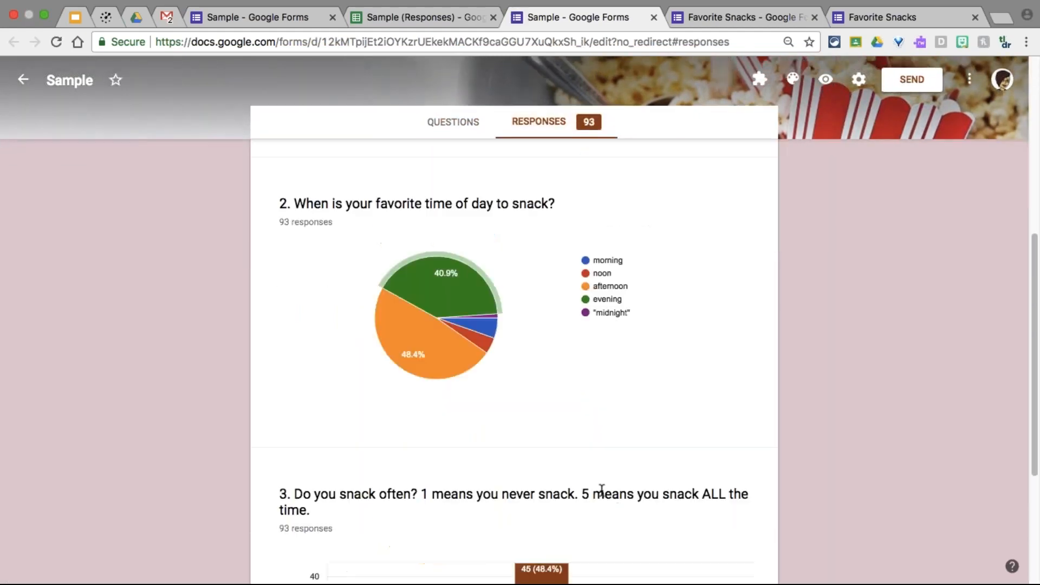
scroll(601, 490, "down", 3)
scroll(514, 352, "up", 12)
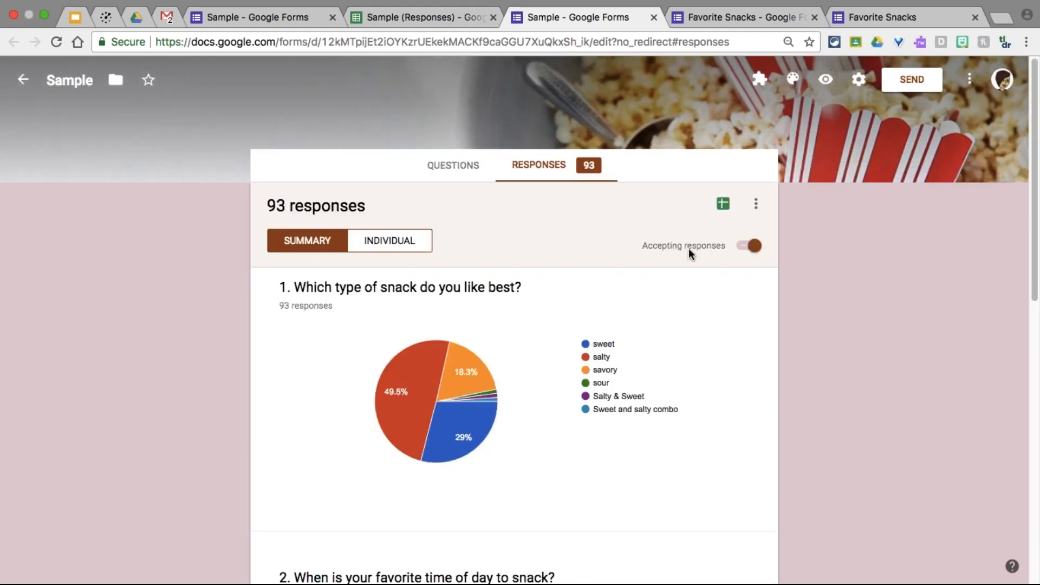
Step: Stop the Sample form from accepting responses, and turn accepting responses back on
left_click(755, 246)
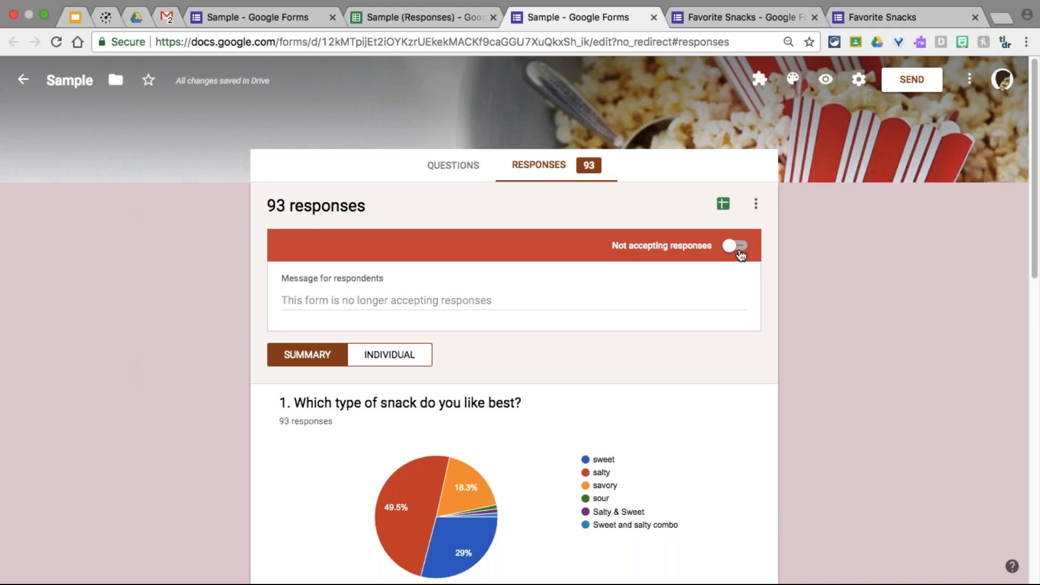
left_click(735, 247)
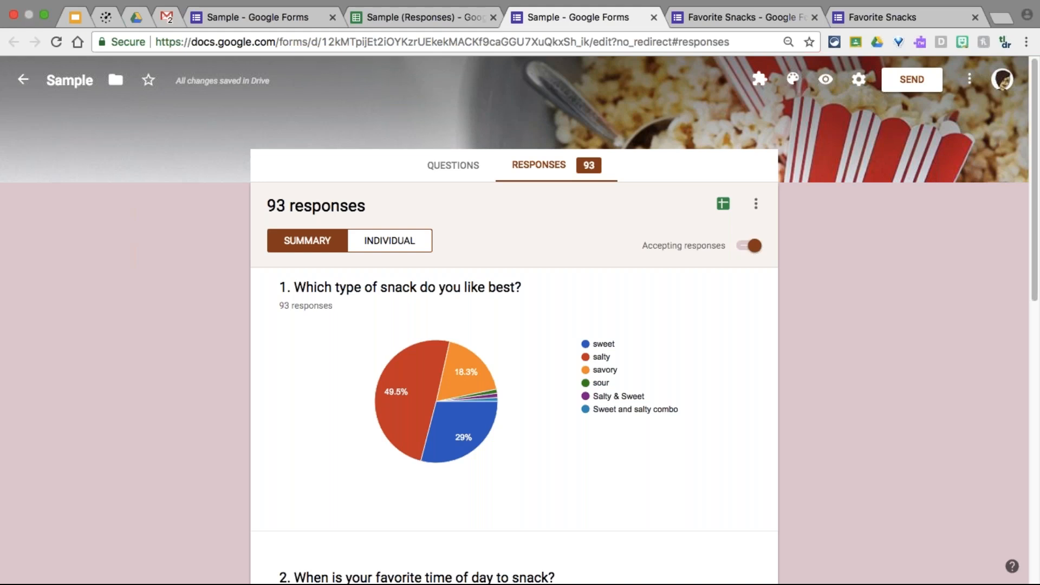
Step: View the form's responses spreadsheet again, and return to the Get Googley with Google Forms presentation in Google Slides
left_click(723, 205)
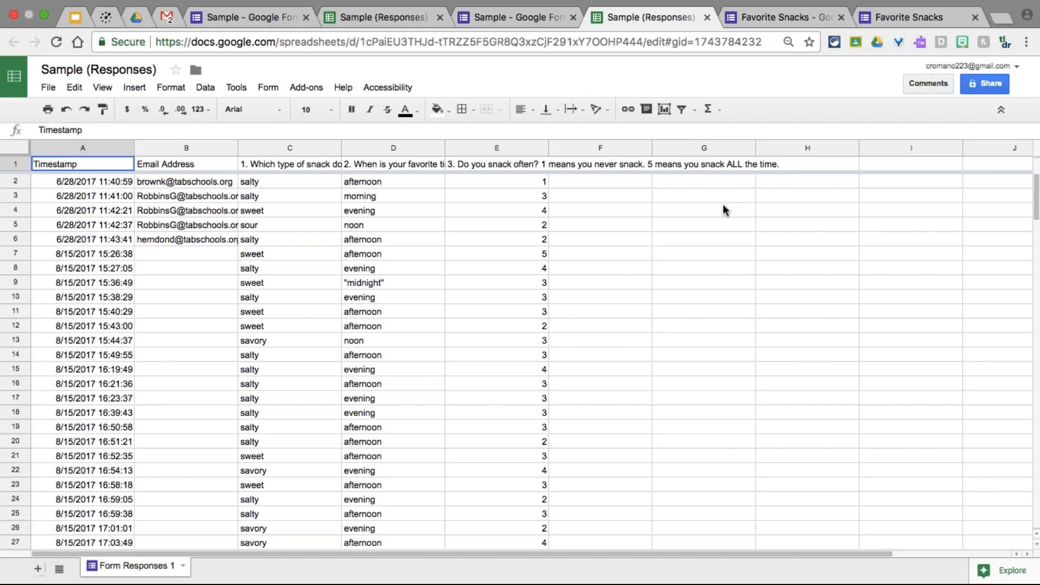
left_click(78, 16)
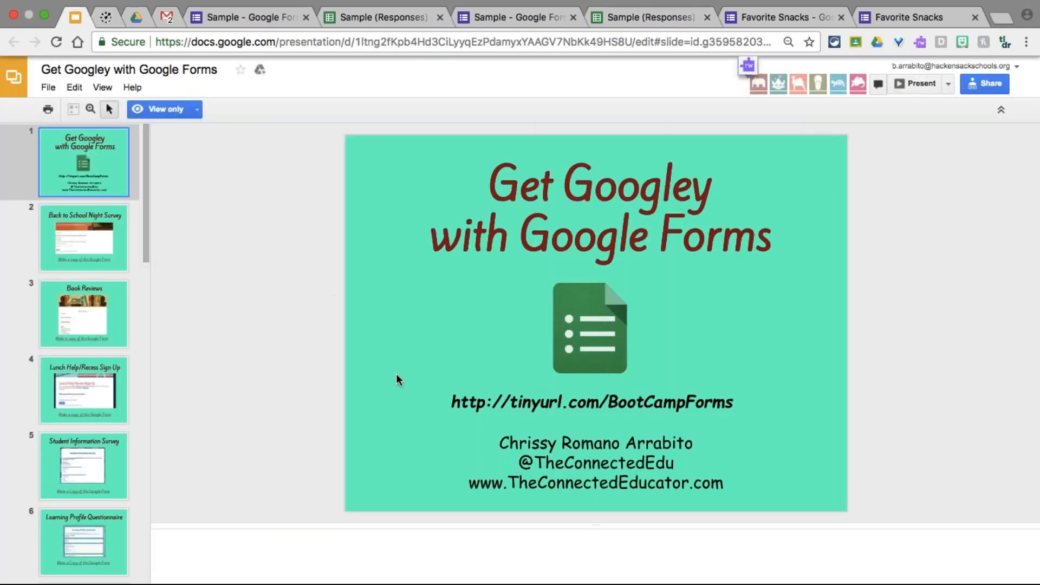